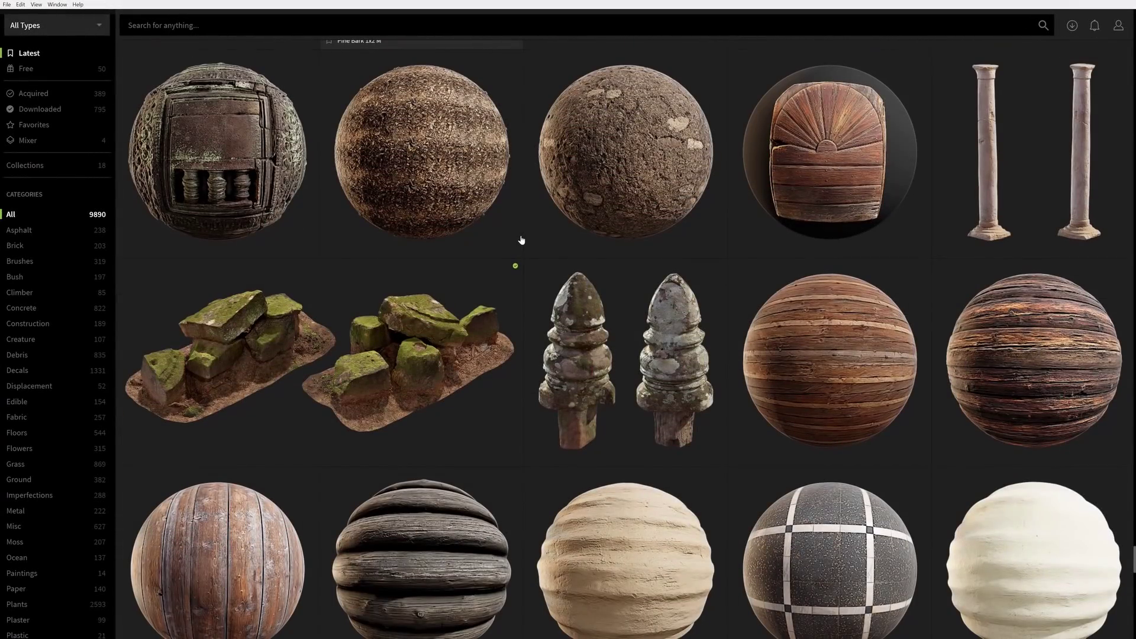
# - Darken patches of the cobblestone floor and duplicate the rubble pile near the pipe
pyautogui.click(435, 303)
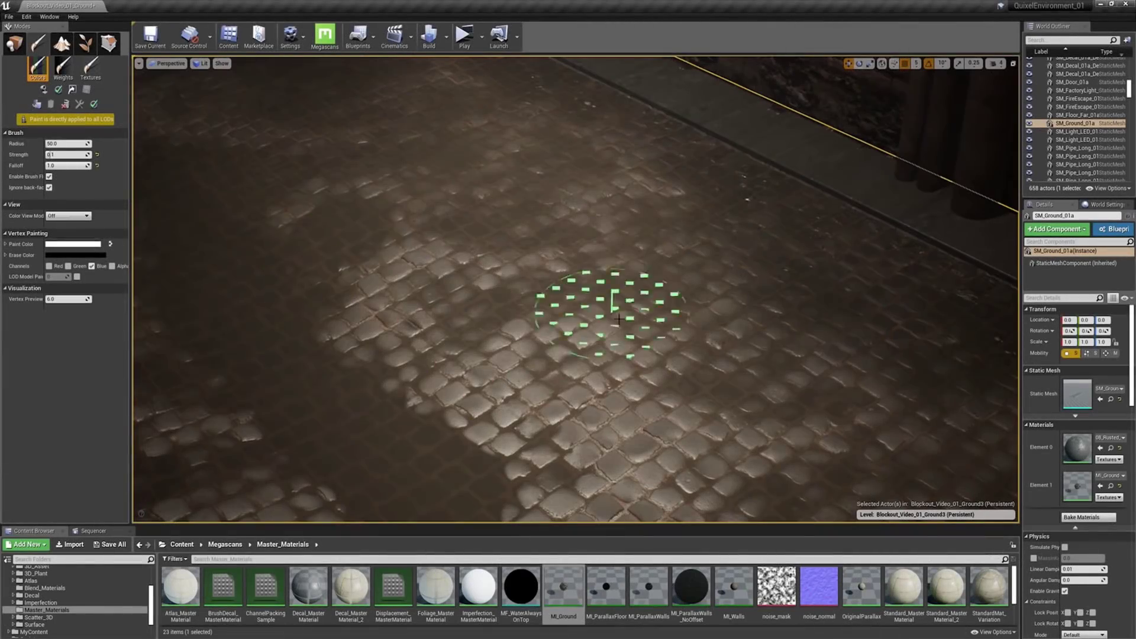
pyautogui.moveTo(617, 320)
pyautogui.mouseDown()
pyautogui.moveTo(545, 169)
pyautogui.moveTo(850, 507)
pyautogui.mouseUp()
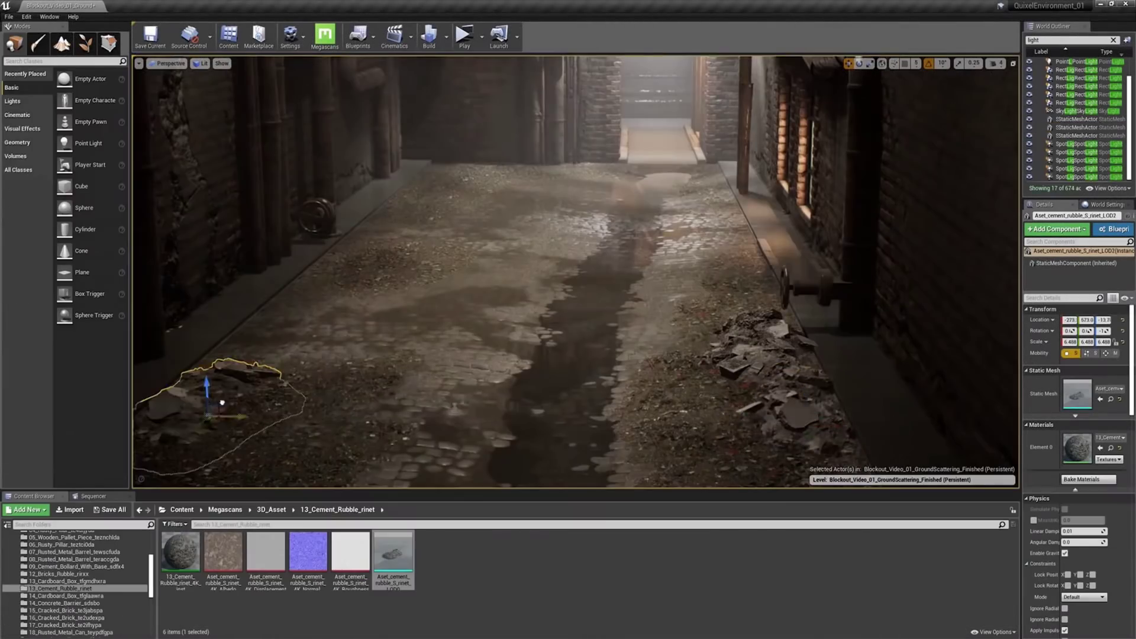
pyautogui.keyDown('alt'); pyautogui.moveTo(222, 403); pyautogui.dragTo(356, 282); pyautogui.keyUp('alt')
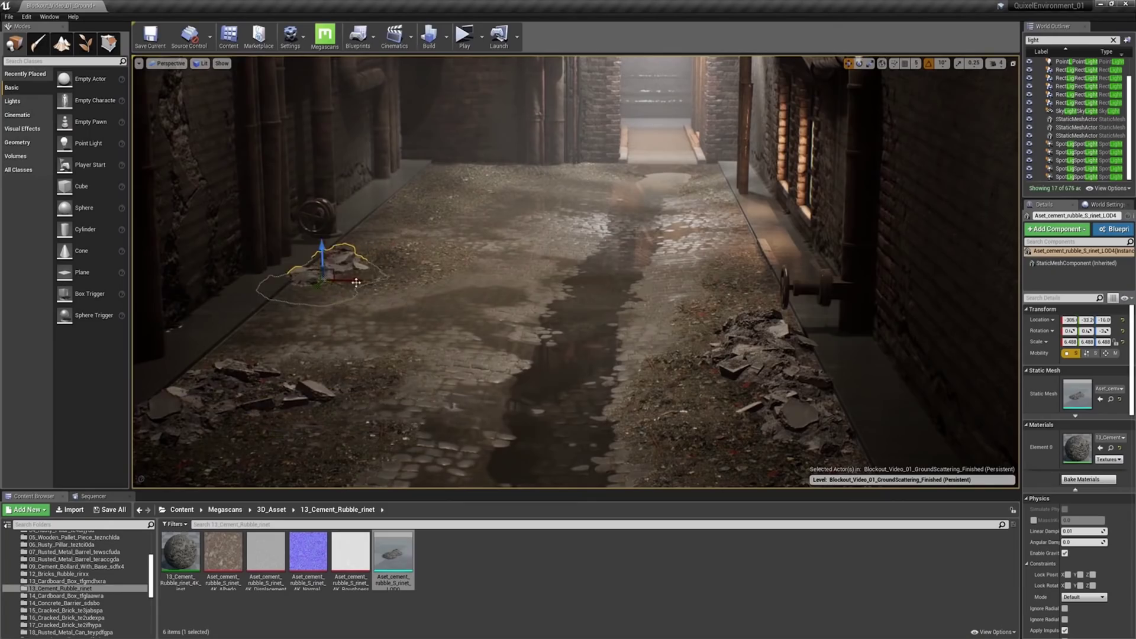
pyautogui.press('e')
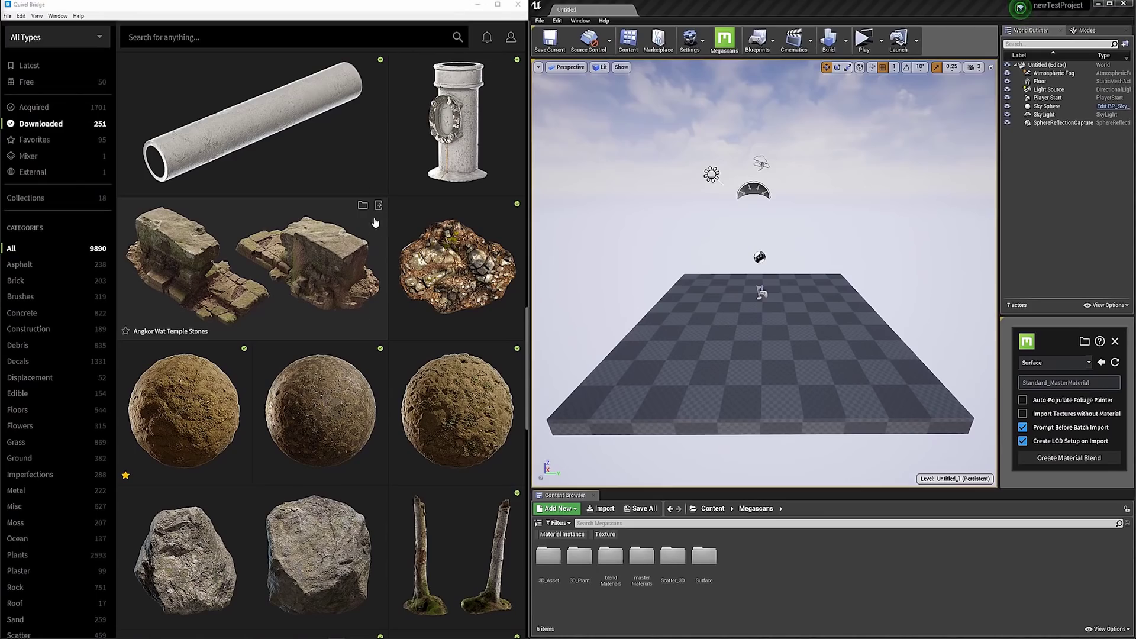
# - Export the Angkor Wat Temple Stones to Unreal and place the mesh on the floor
pyautogui.click(378, 206)
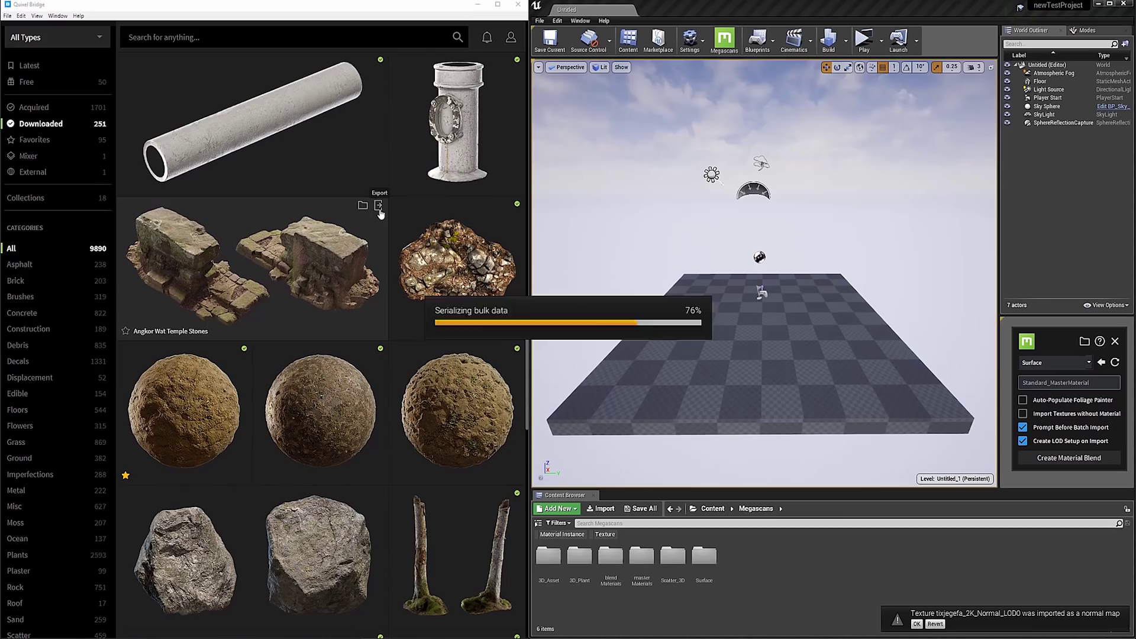
pyautogui.moveTo(704, 559); pyautogui.dragTo(759, 320)
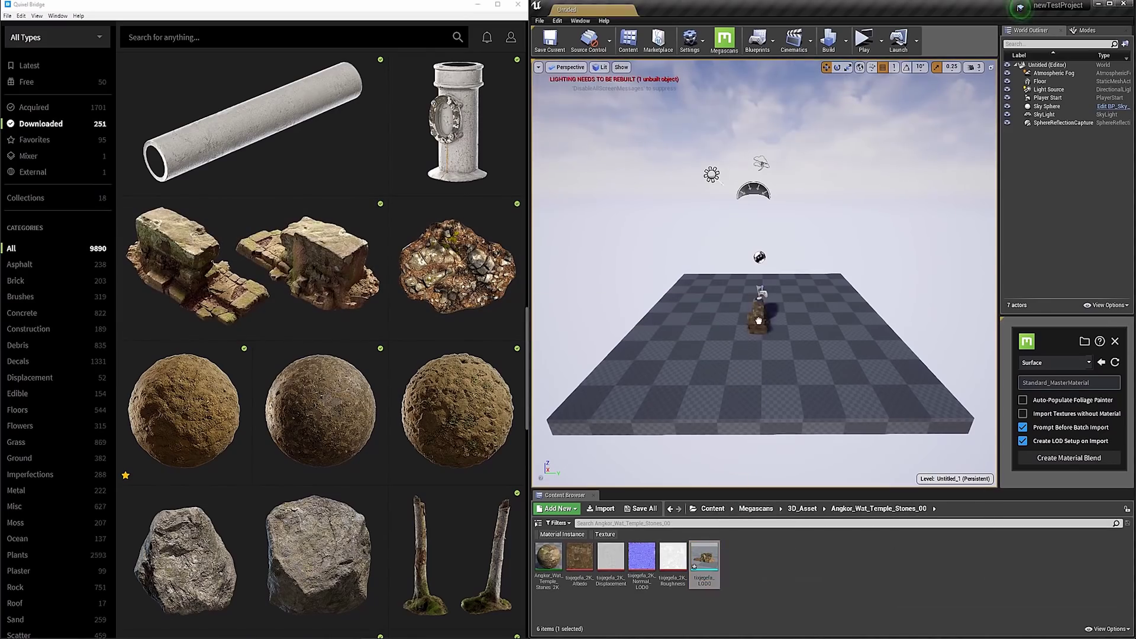
pyautogui.press('f')
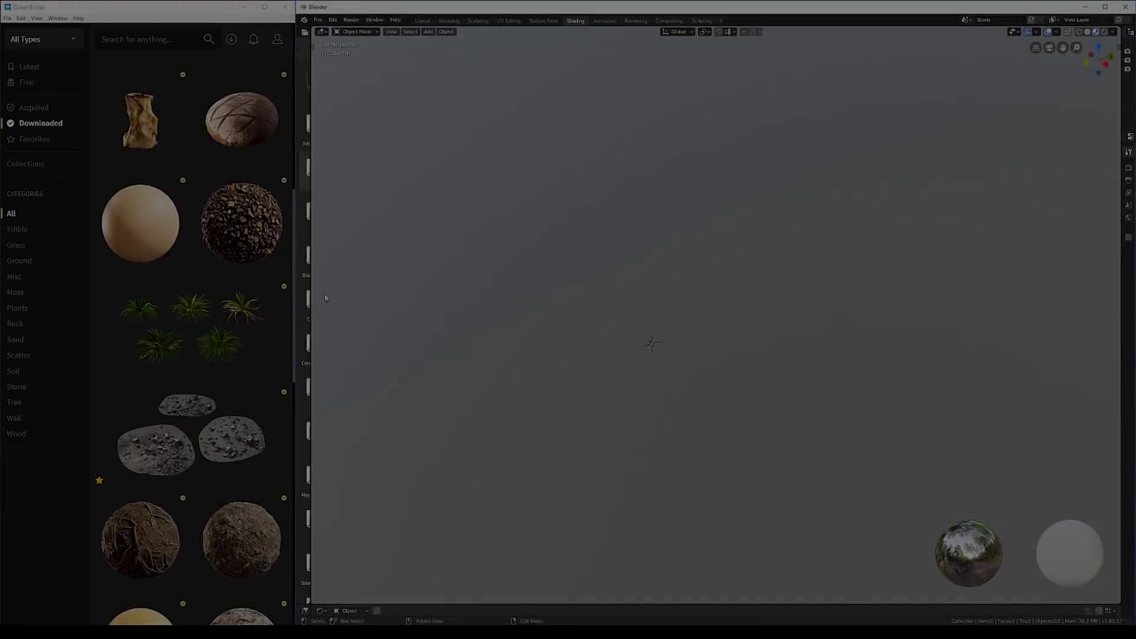
# - Send the Megascans grass plant to Blender and view it from above and the side
pyautogui.click(283, 285)
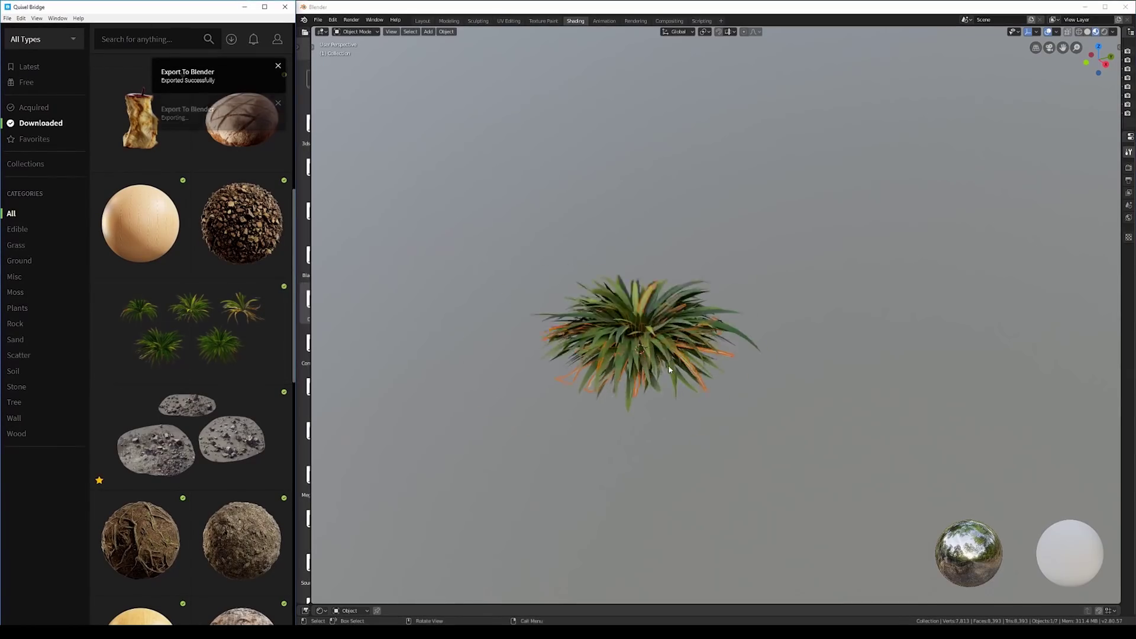
pyautogui.press('KP_7')
pyautogui.hotkey('shift', 'space')
pyautogui.click(355, 82)
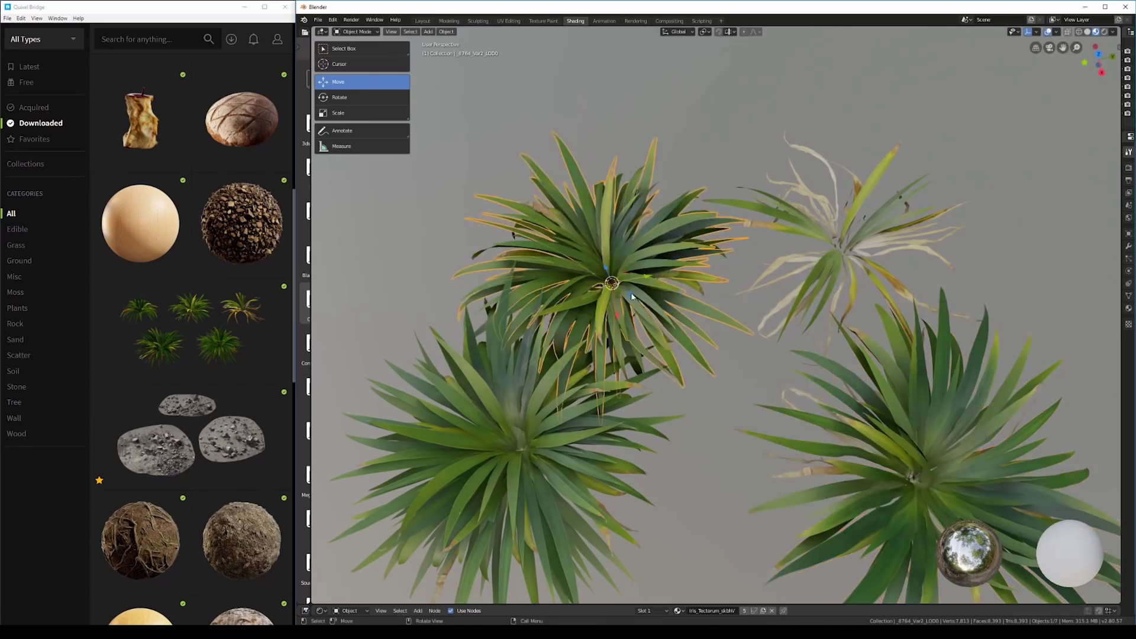
pyautogui.moveTo(632, 296); pyautogui.dragTo(632, 249, button='middle')
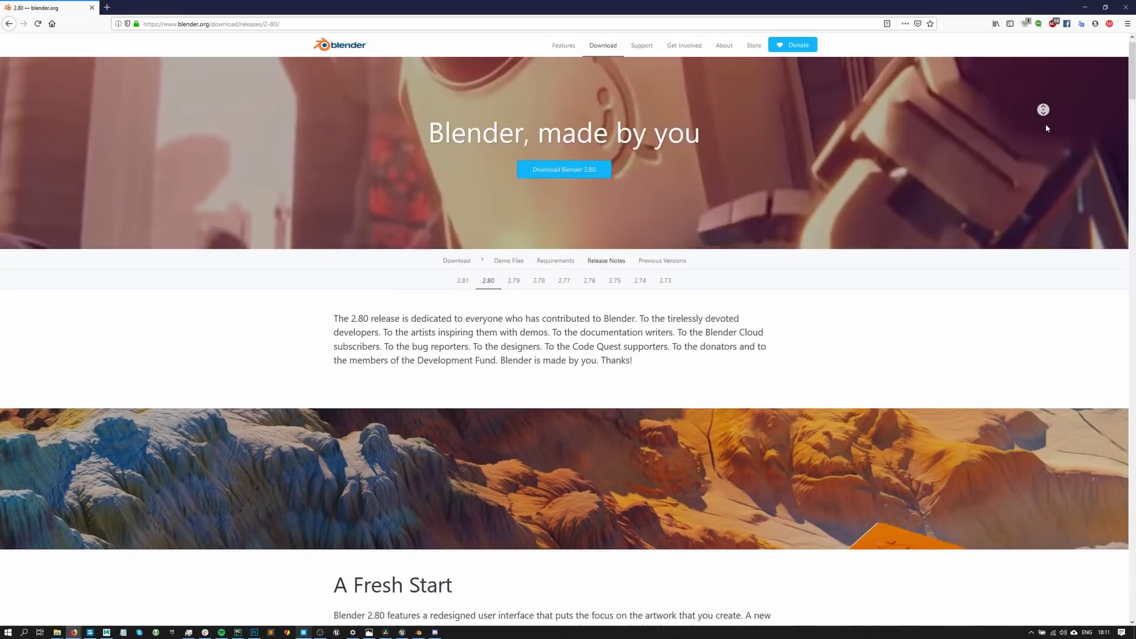
pyautogui.scroll(-3, 1047, 128)
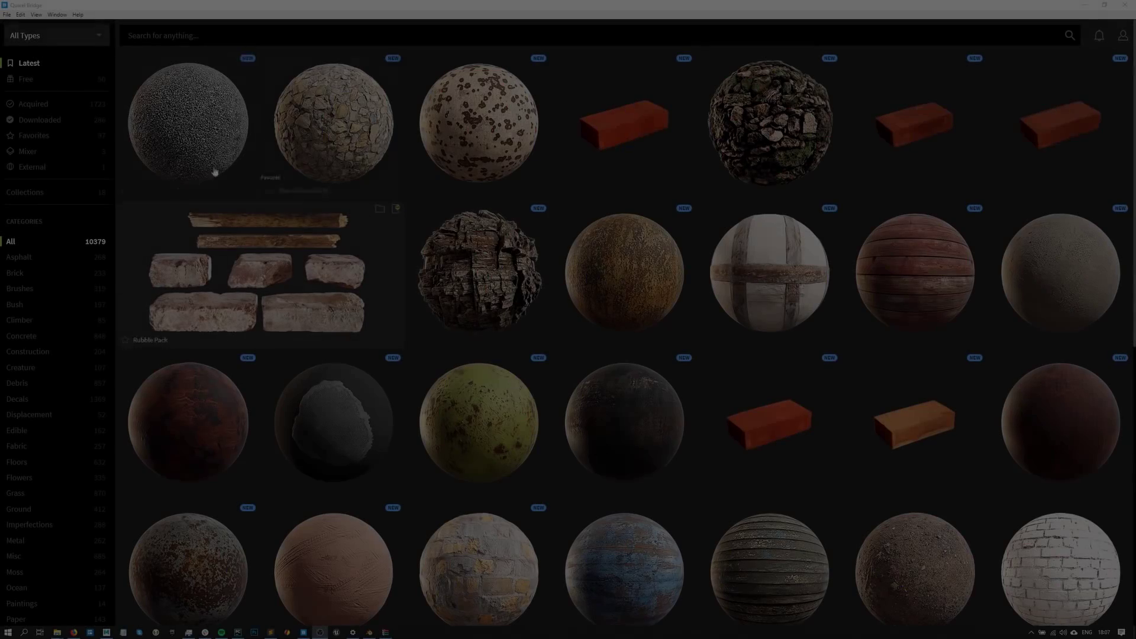
# - Show the downloaded Roman Statue's export settings: 4K JPEG textures, FBX mesh at LOD 0
pyautogui.click(58, 120)
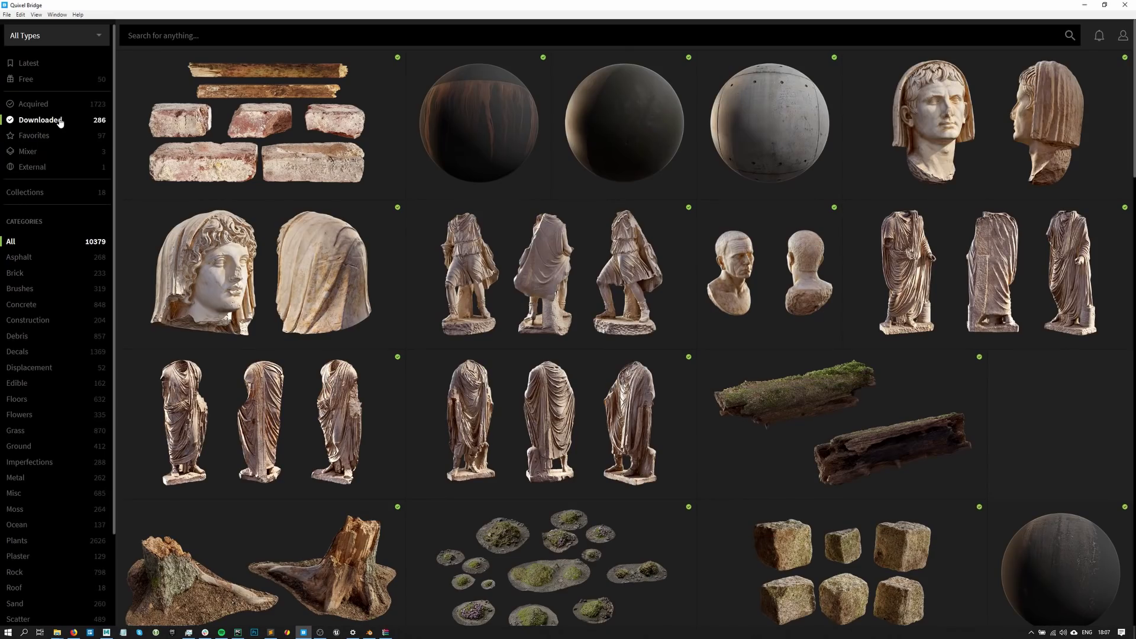
pyautogui.click(274, 270)
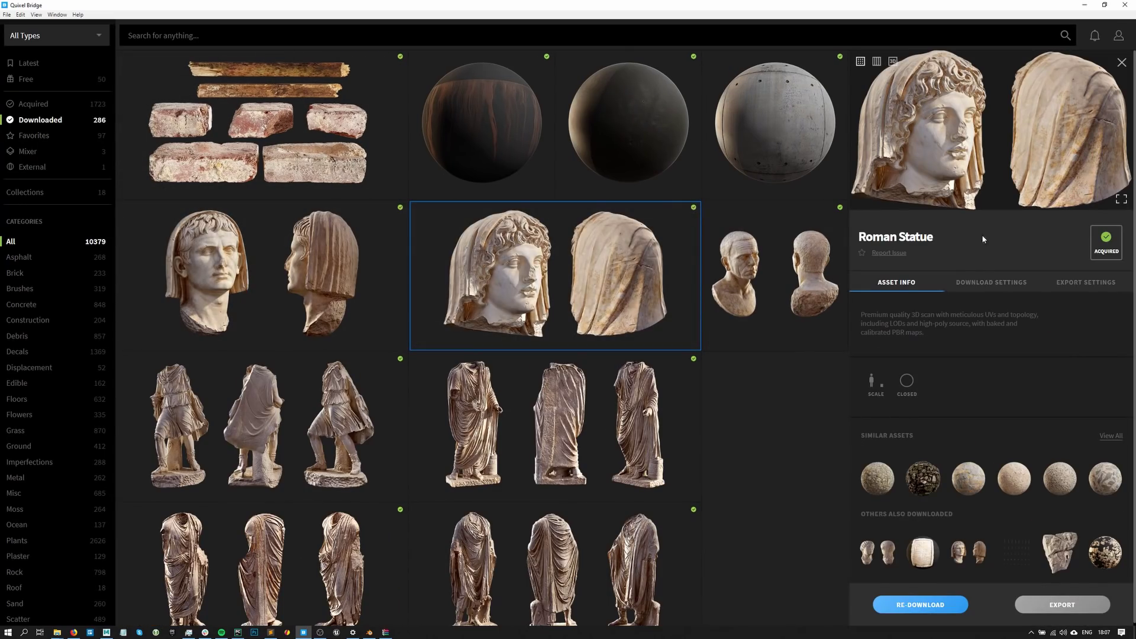
pyautogui.click(1078, 290)
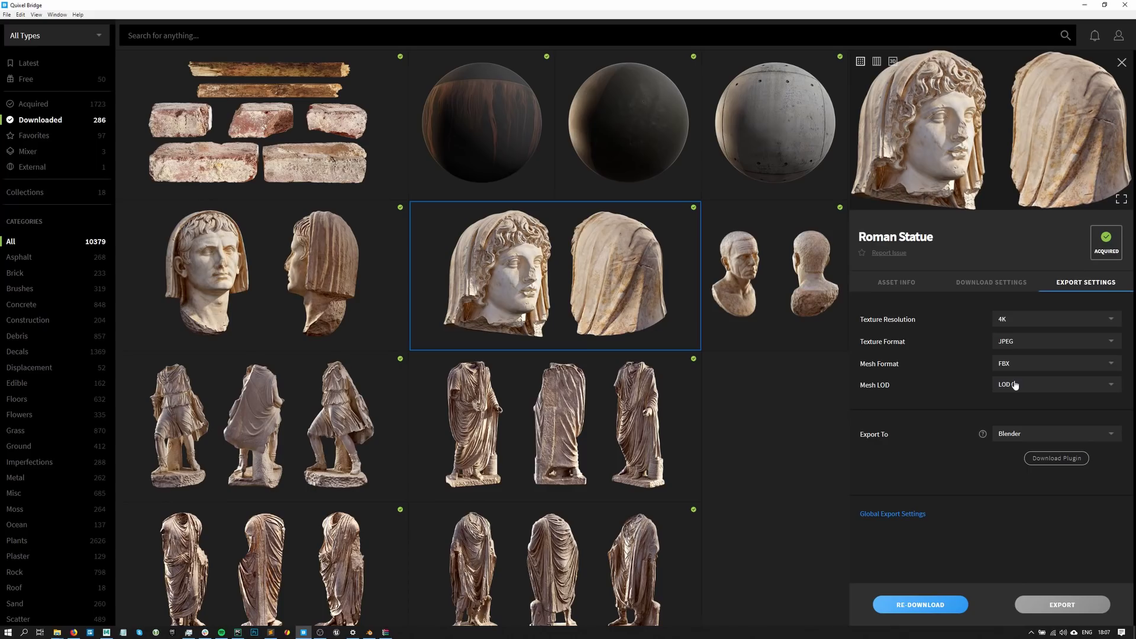
# - Keep Blender as export target, download the Blender exporter plugin, and copy its script path
pyautogui.click(1022, 434)
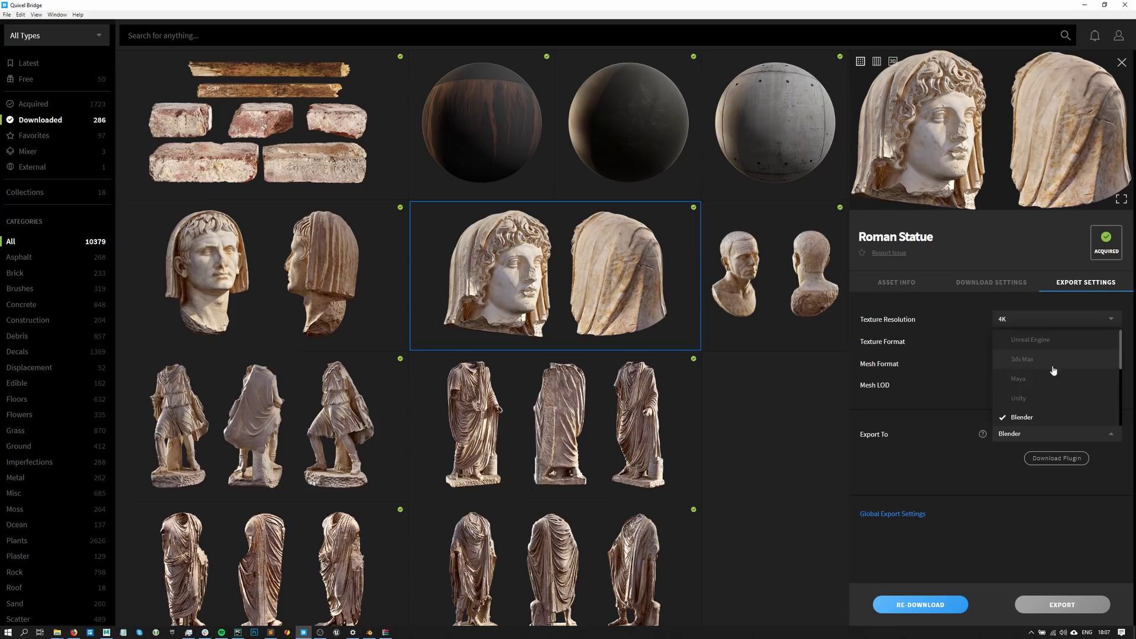
pyautogui.click(1046, 419)
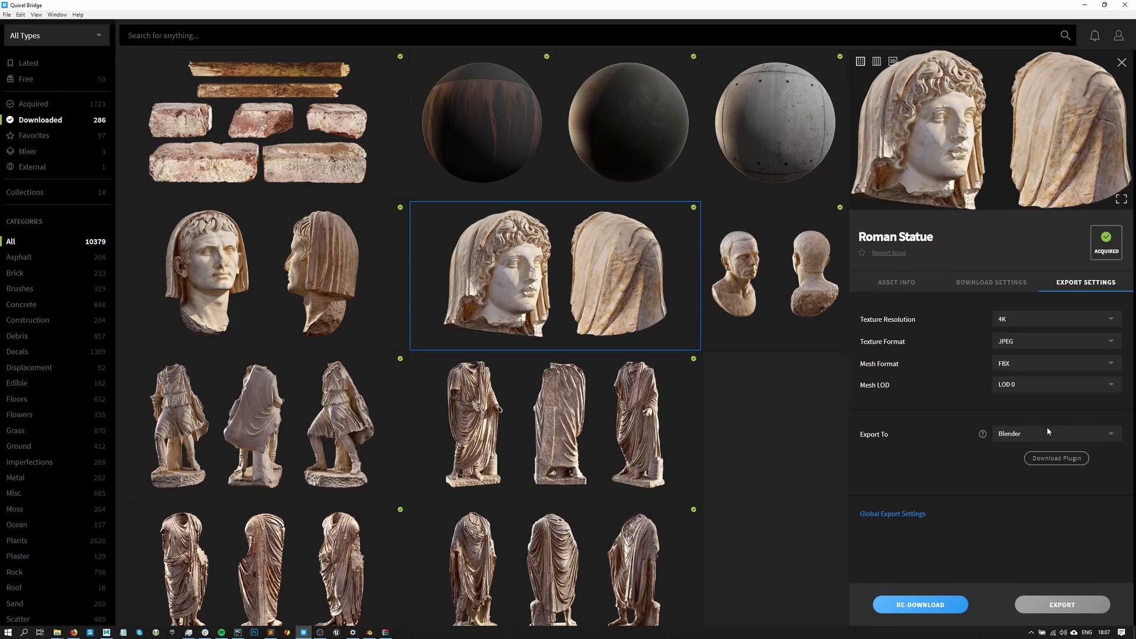
pyautogui.click(1050, 459)
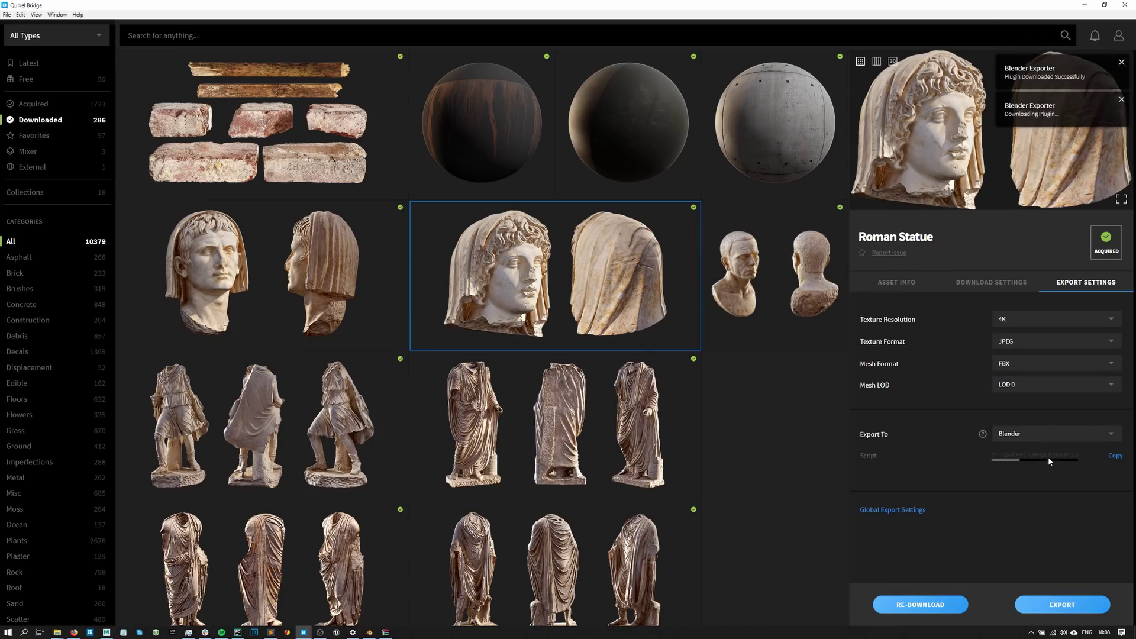
pyautogui.click(1116, 457)
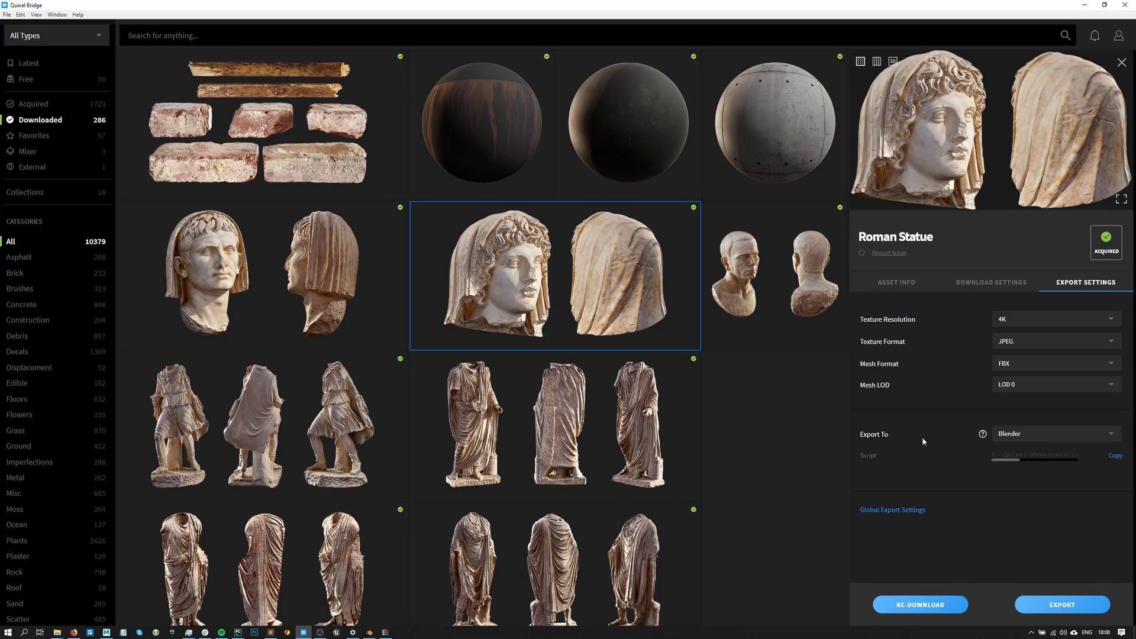
# - Open Blender's Preferences window and center it on screen
pyautogui.click(369, 632)
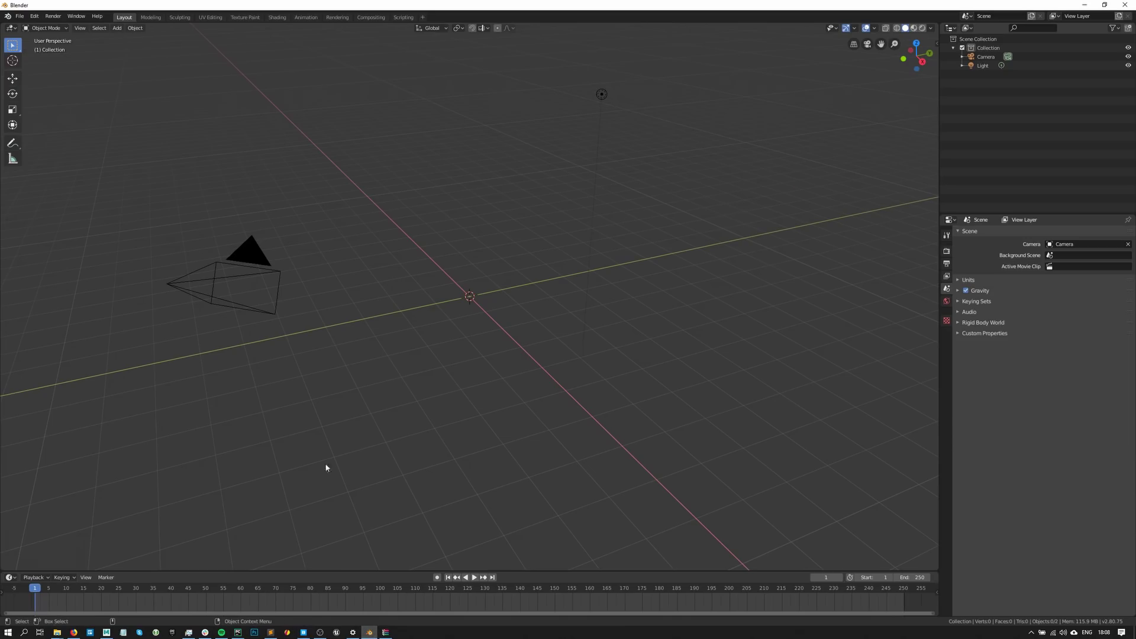
pyautogui.click(34, 17)
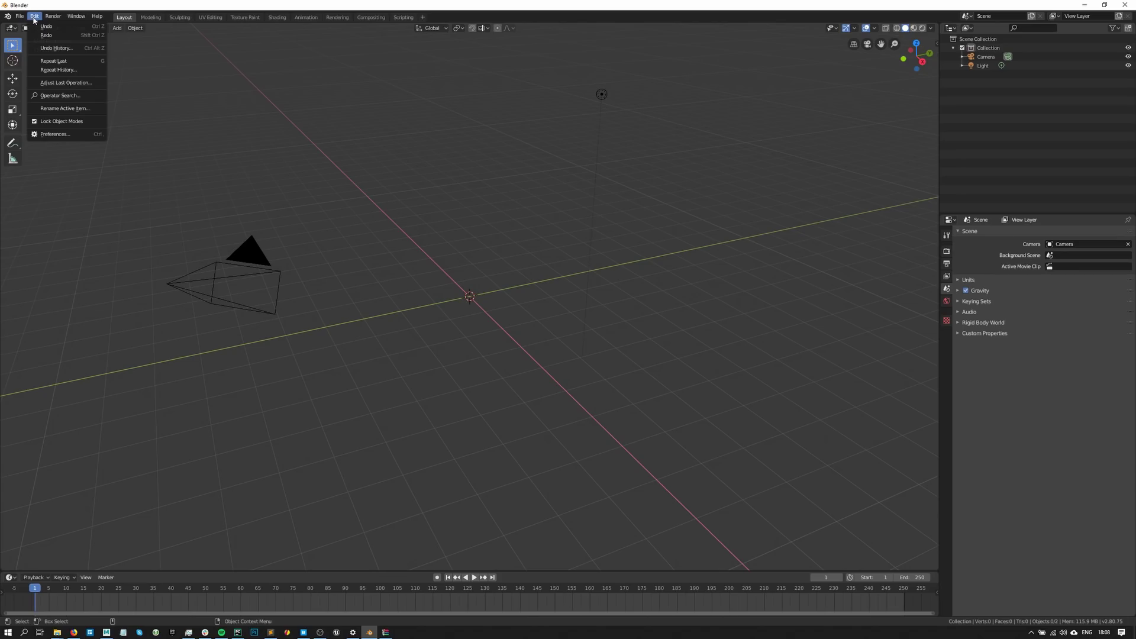
pyautogui.click(83, 134)
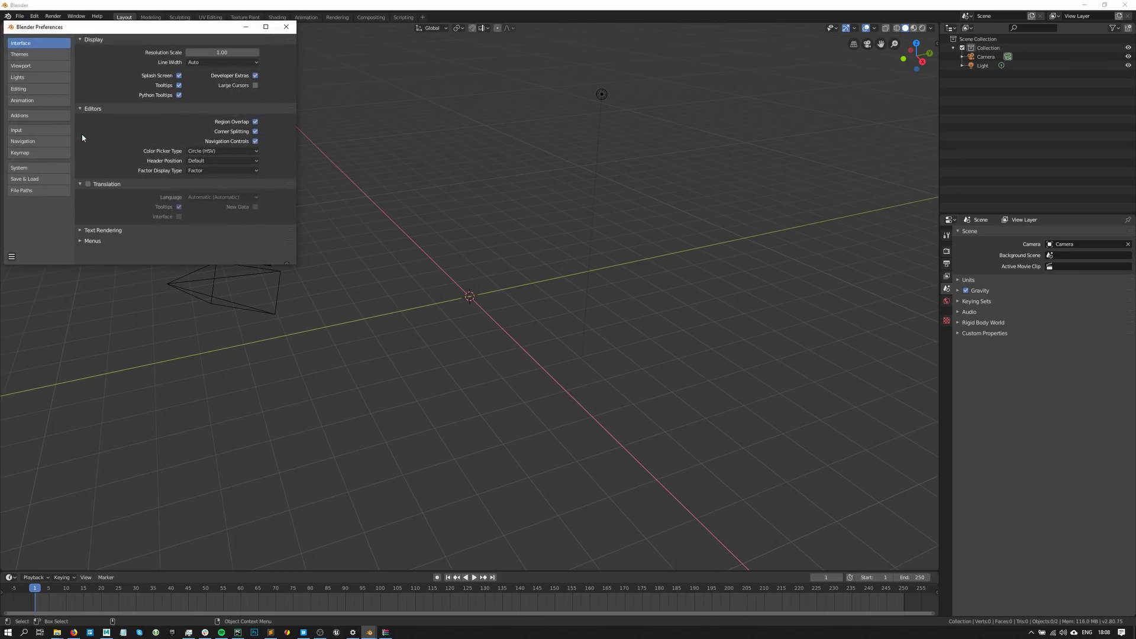
pyautogui.moveTo(145, 24); pyautogui.dragTo(464, 142)
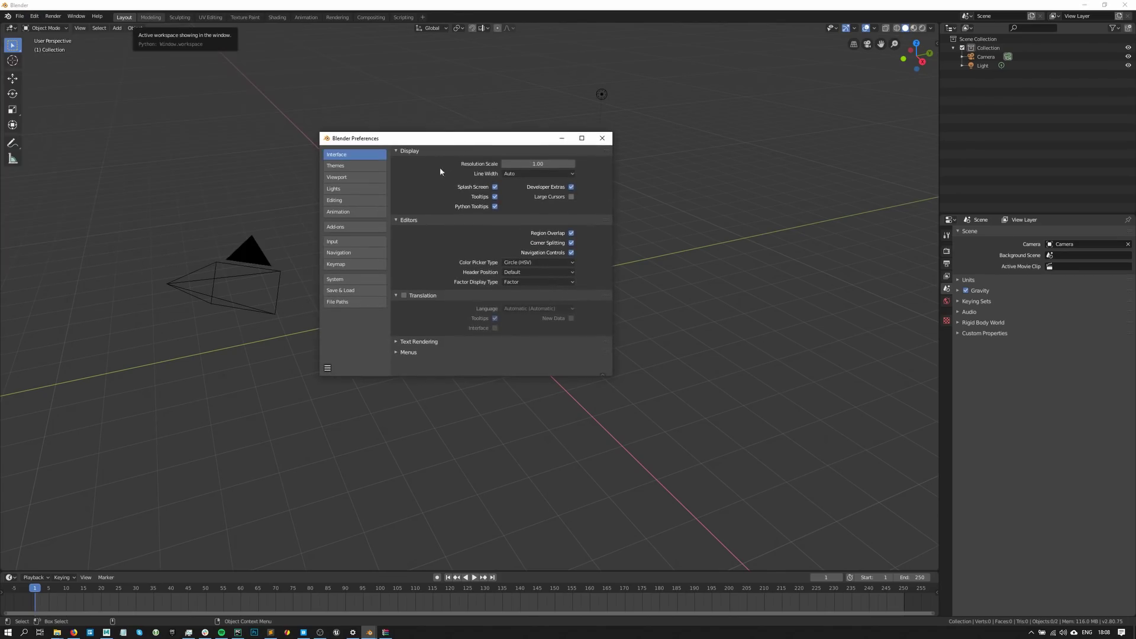
# - Install the MSLiveLink.zip add-on from the pasted plugin folder path
pyautogui.click(365, 228)
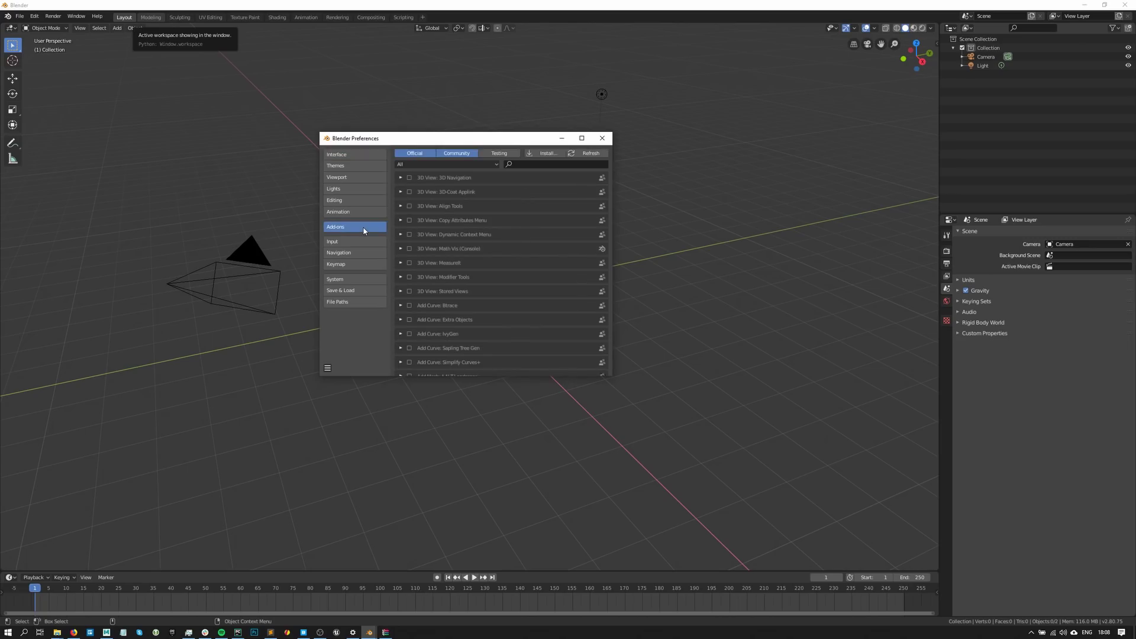
pyautogui.click(541, 153)
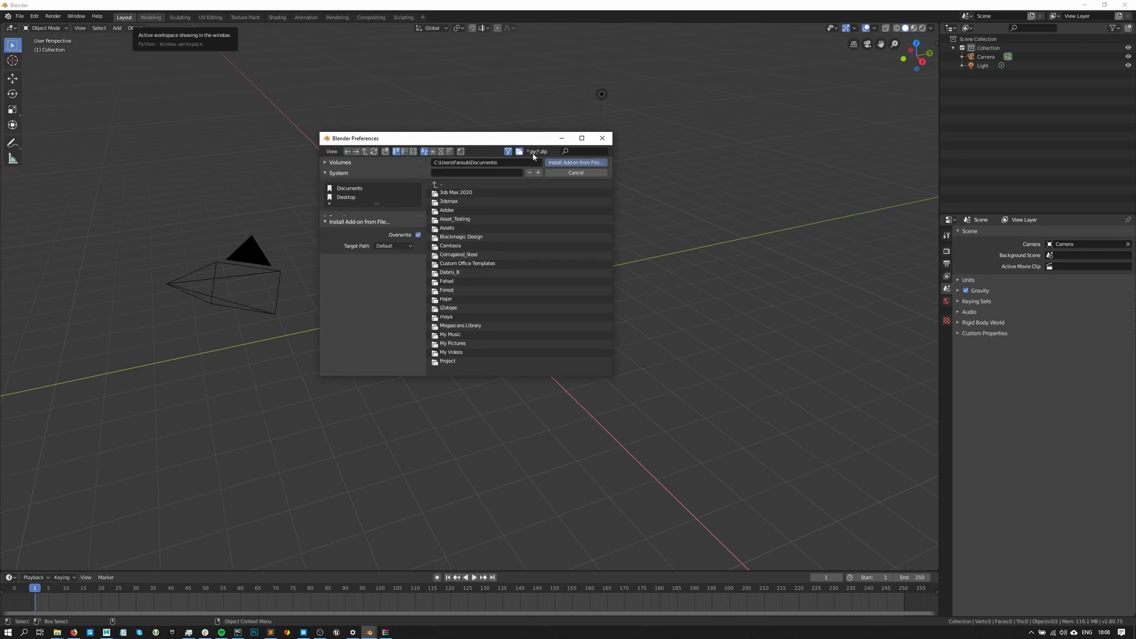
pyautogui.click(517, 162)
pyautogui.hotkey('ctrl', 'v')
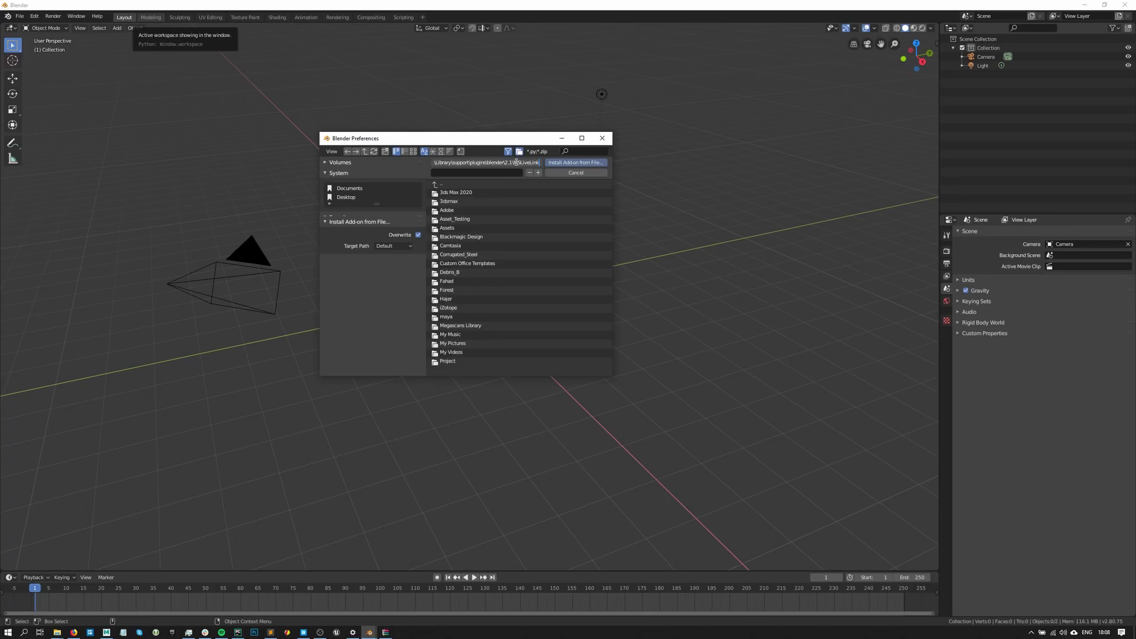
pyautogui.press('Return')
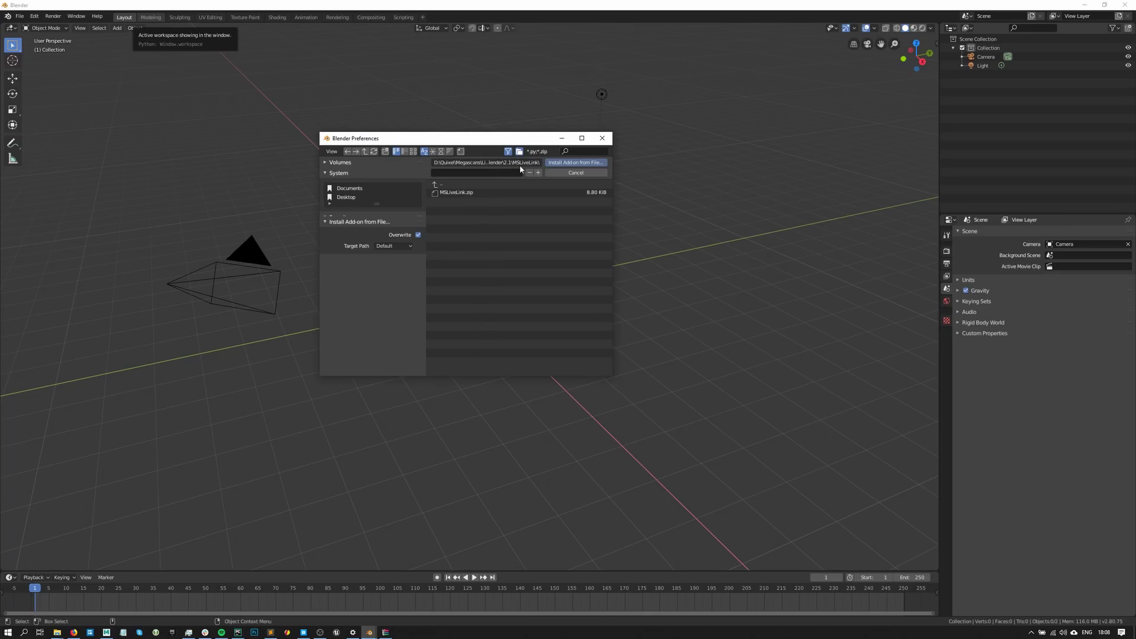
pyautogui.click(479, 194)
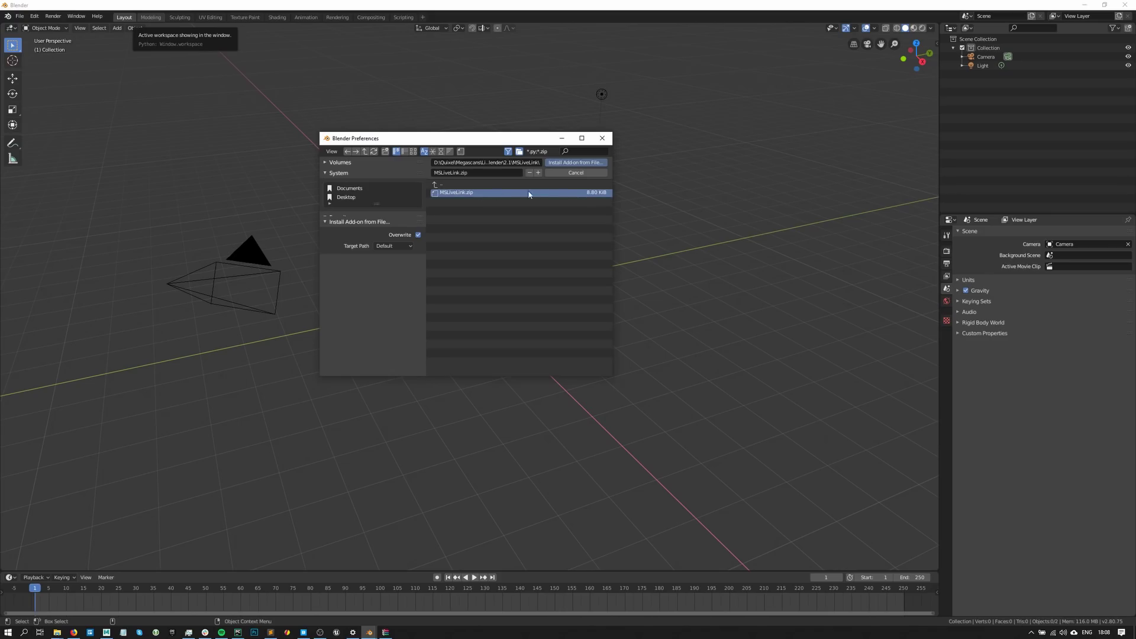
pyautogui.click(578, 165)
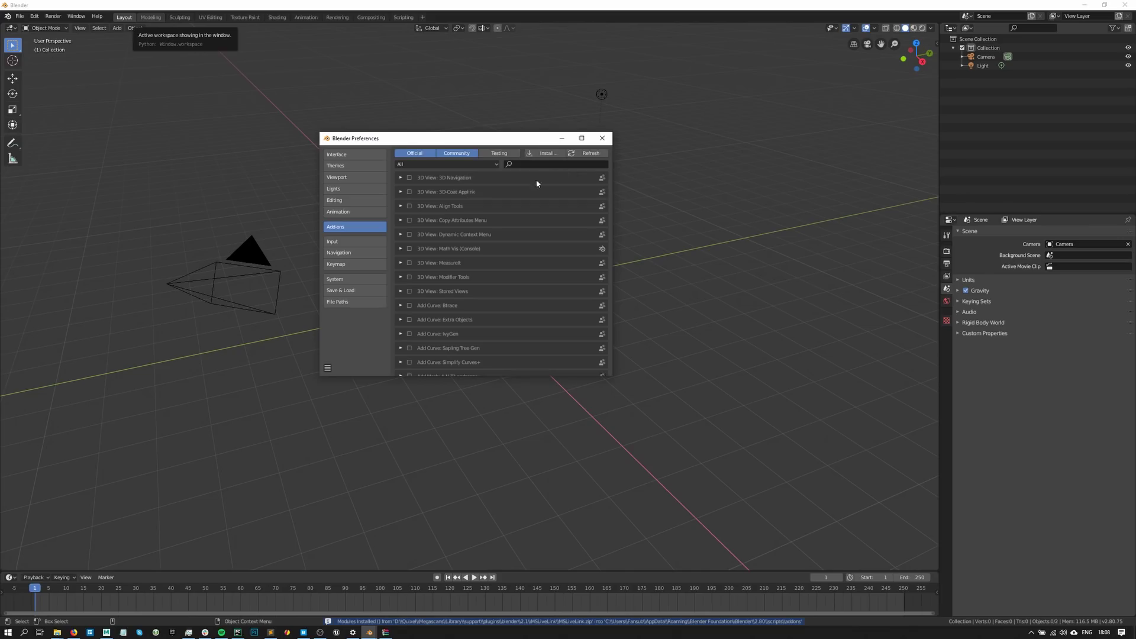
# - Filter add-ons to User to confirm the install, then close Preferences
pyautogui.click(439, 163)
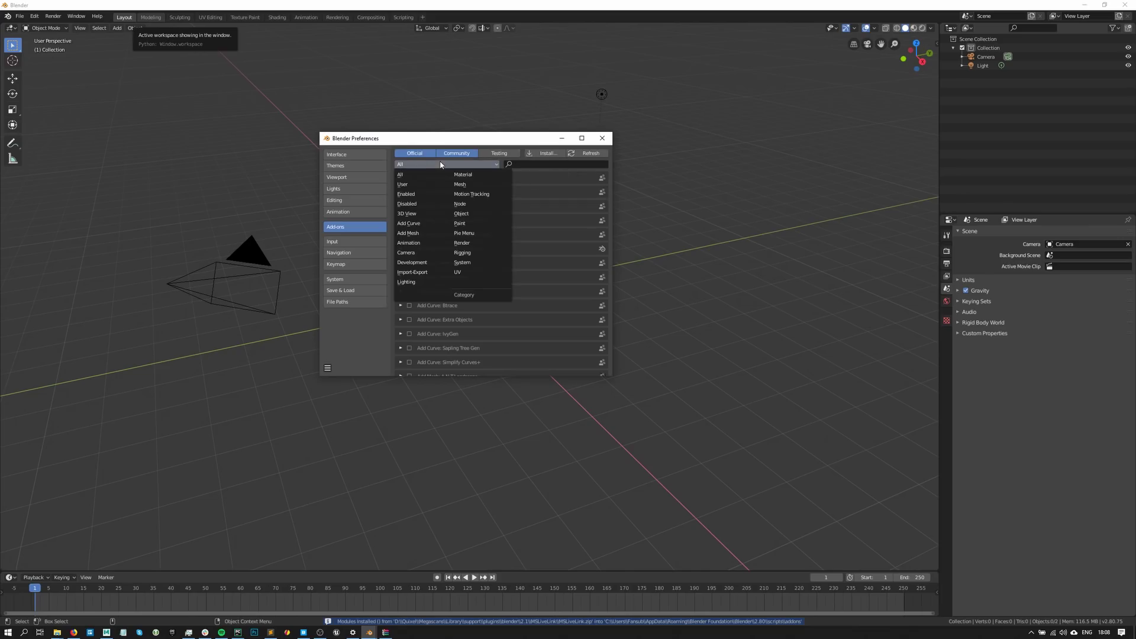
pyautogui.click(424, 184)
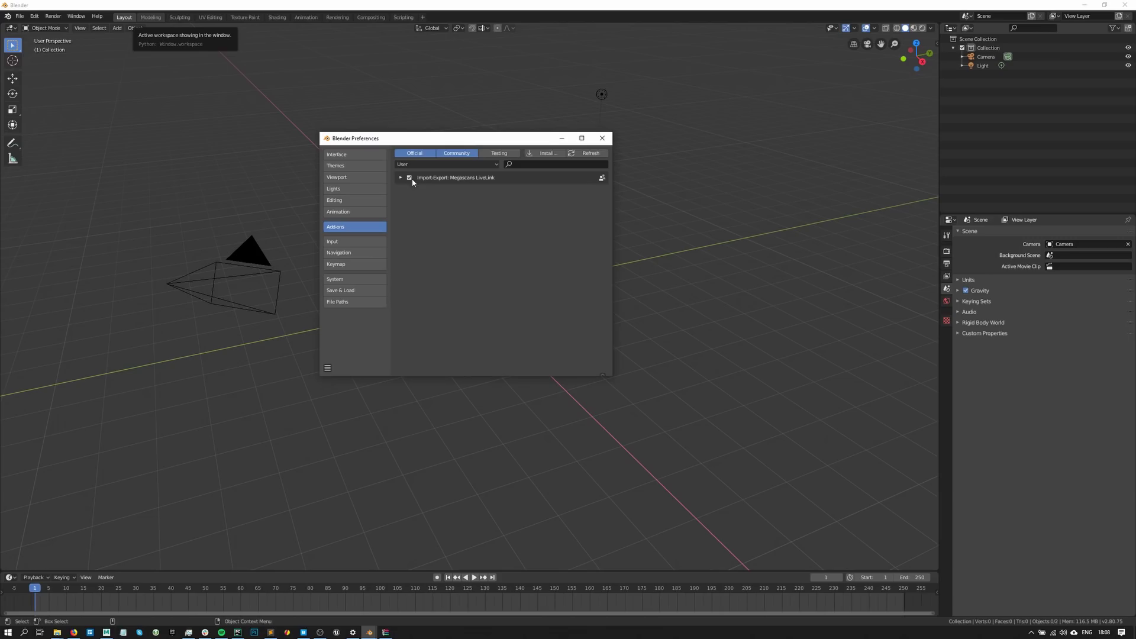
pyautogui.click(602, 138)
# - Start the Megascans LiveLink import and export the Roman Statue from Quixel Bridge
pyautogui.click(21, 17)
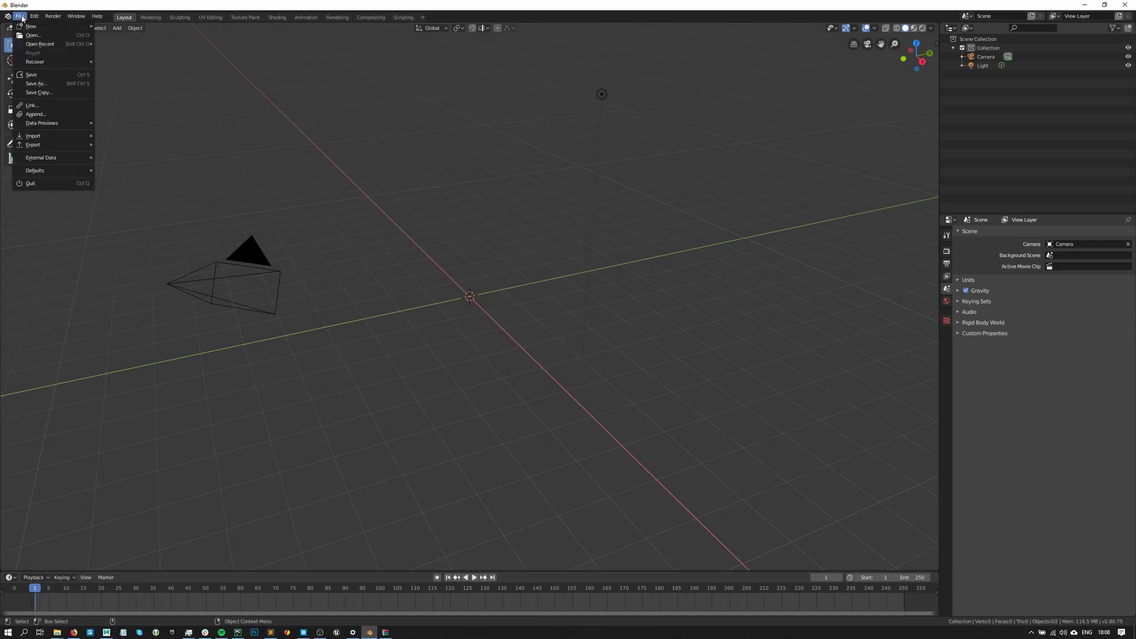
pyautogui.moveTo(36, 136)
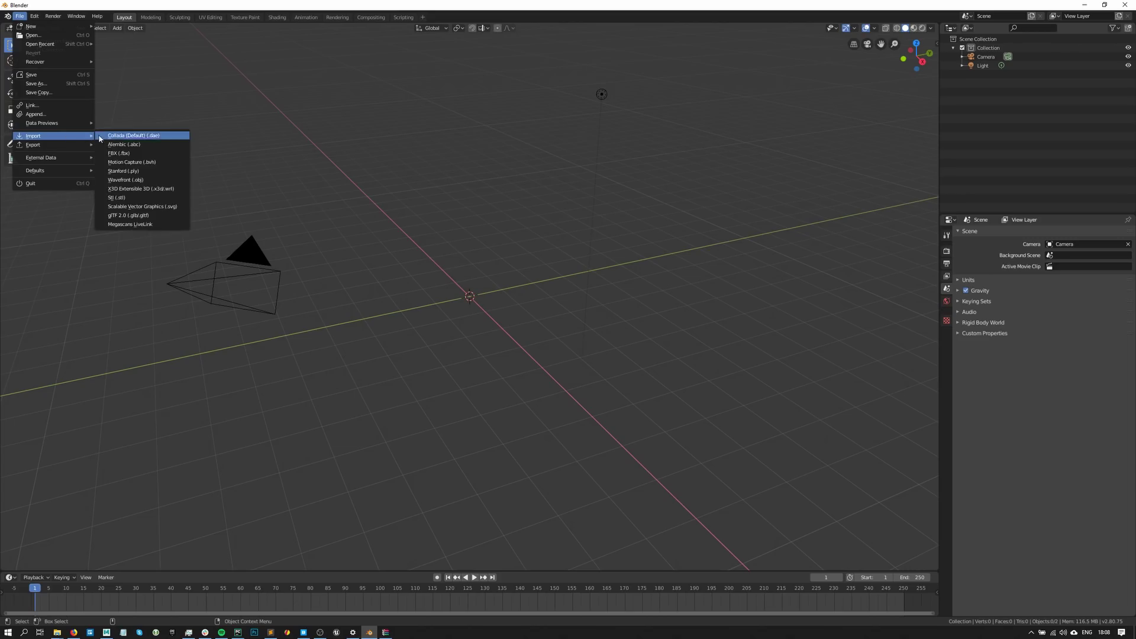
pyautogui.click(163, 226)
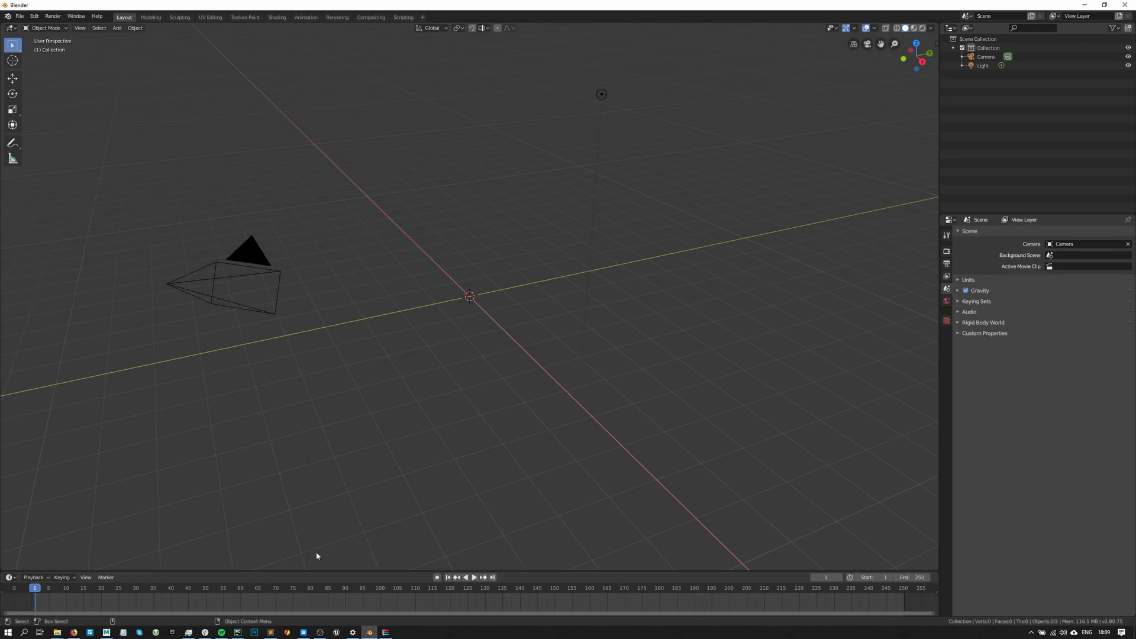
pyautogui.click(304, 632)
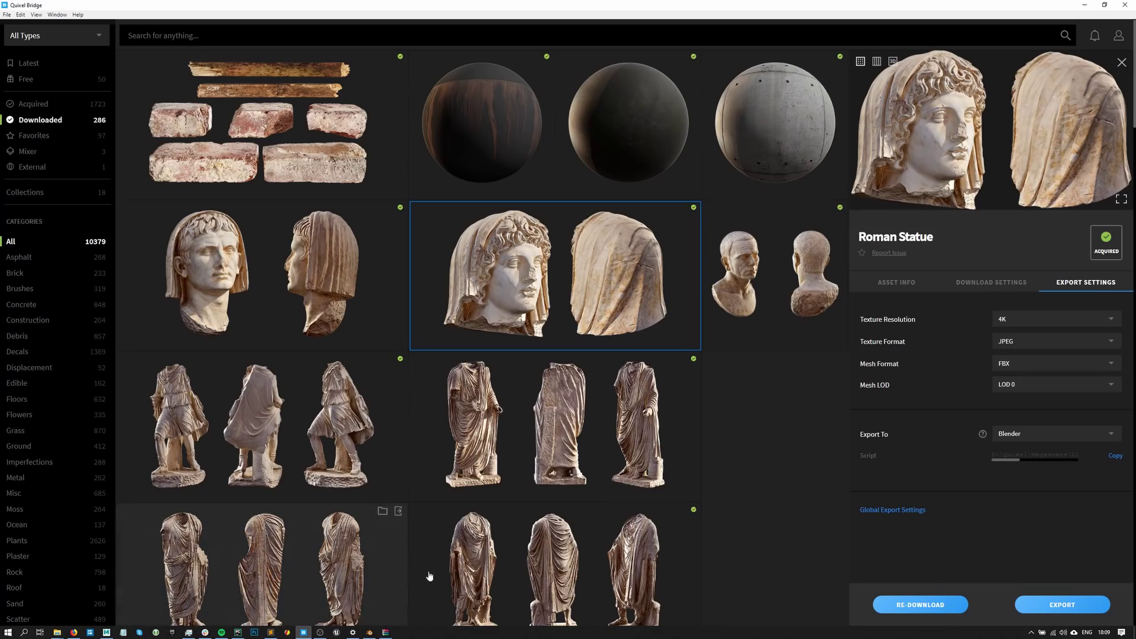
pyautogui.click(1063, 604)
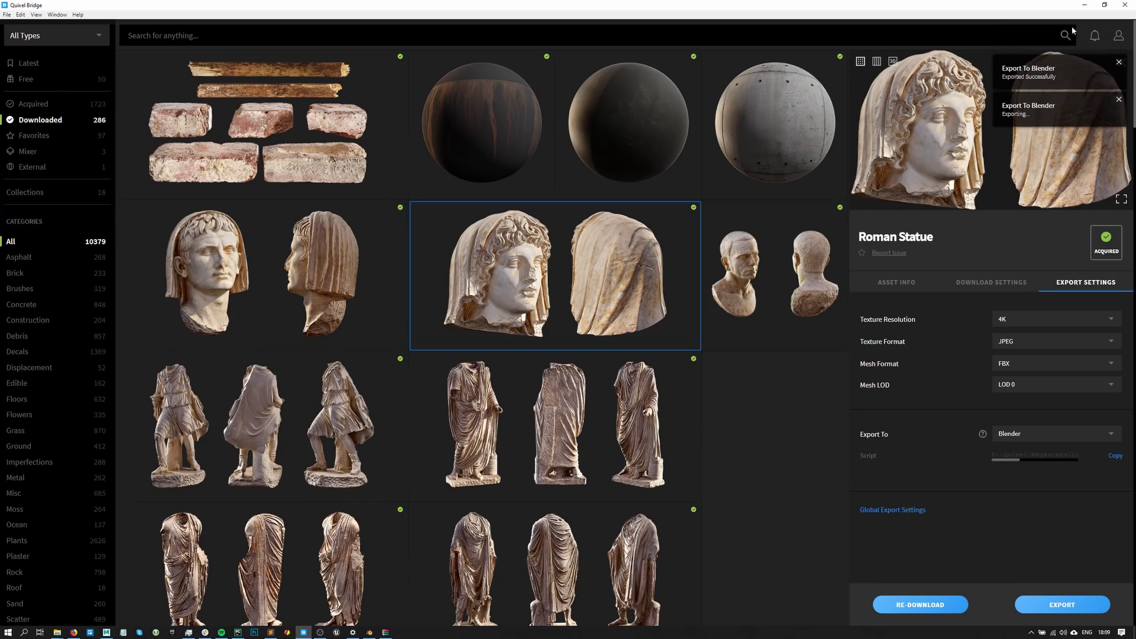
# - In the Shading workspace, frame the textured Roman Statue and orbit and zoom around it
pyautogui.click(1085, 5)
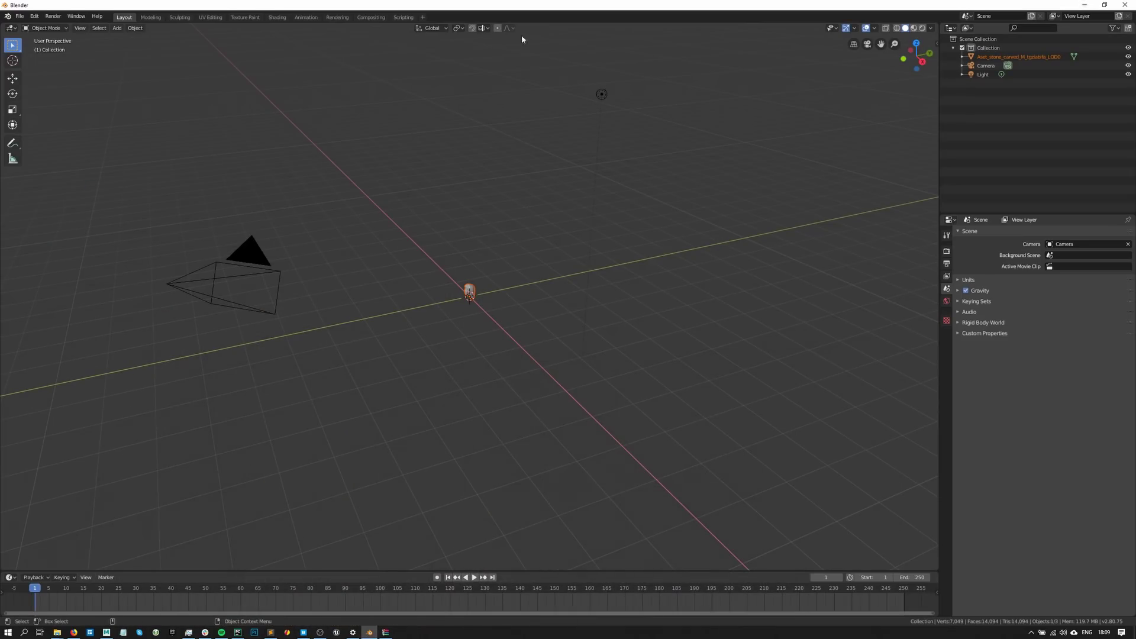
pyautogui.click(277, 17)
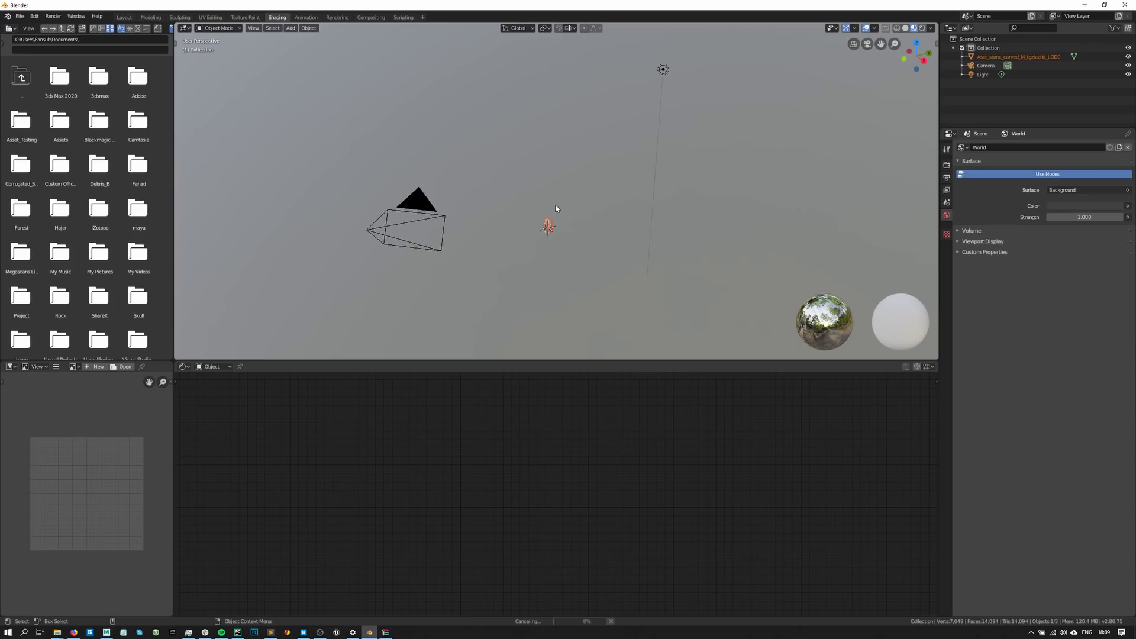
pyautogui.press('KP_Decimal')
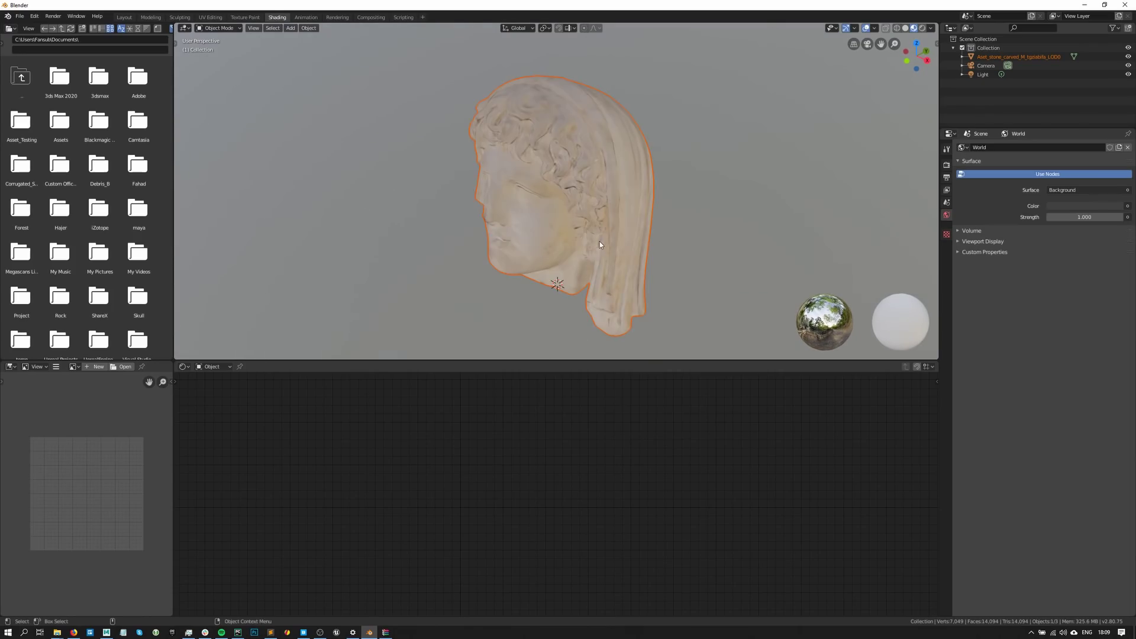
pyautogui.moveTo(599, 245); pyautogui.dragTo(659, 187, button='middle')
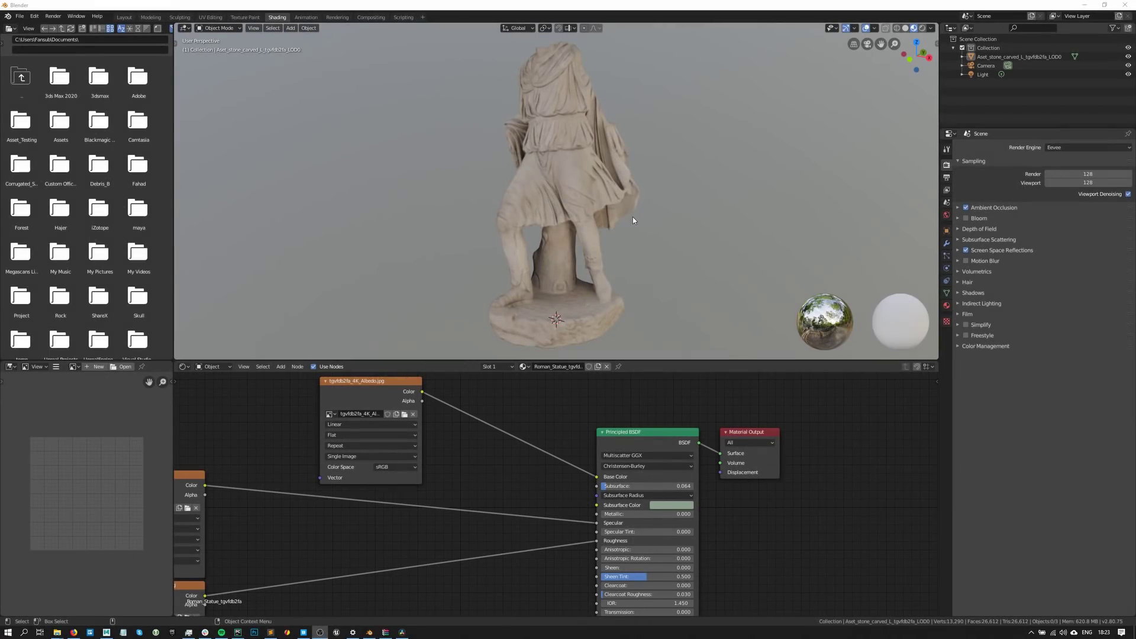
pyautogui.rightClick(633, 221)
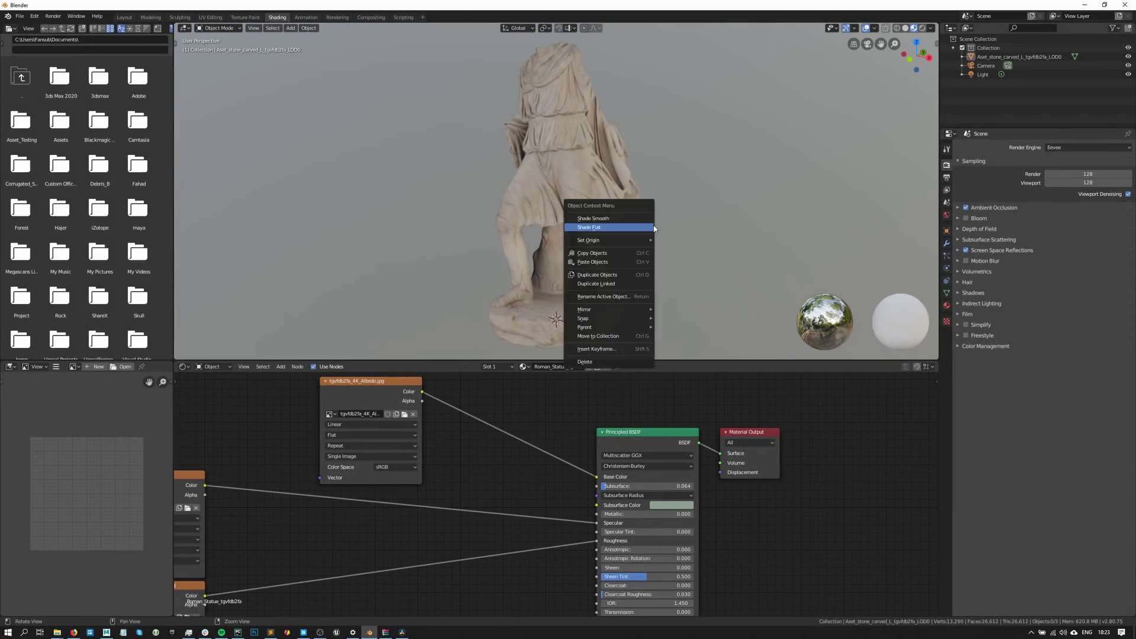
pyautogui.moveTo(701, 246); pyautogui.dragTo(704, 187, button='middle')
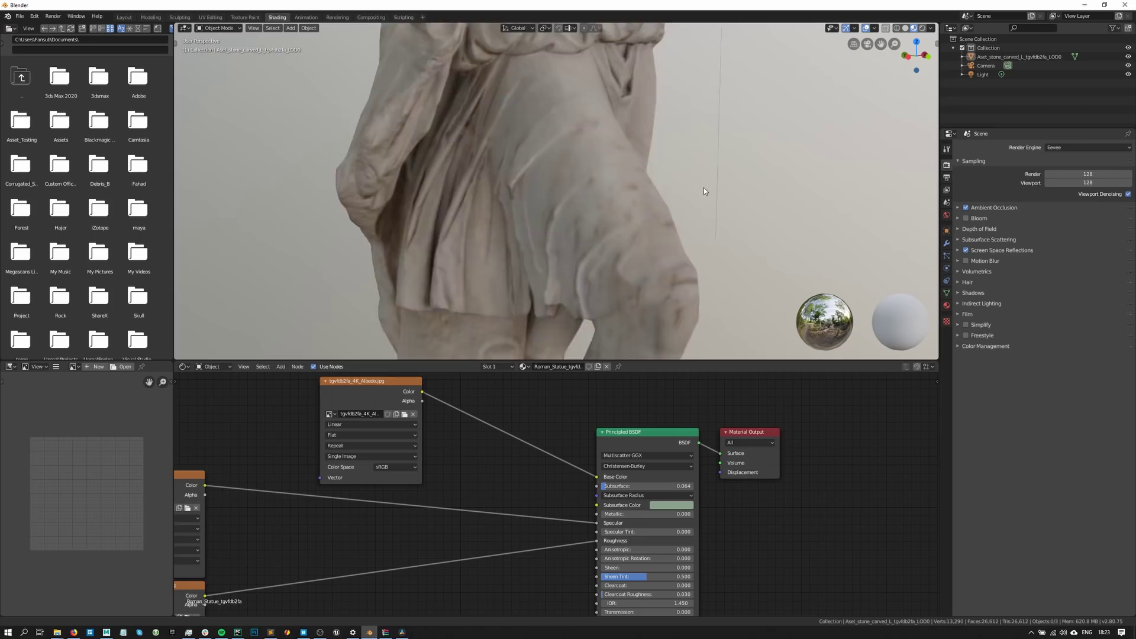
pyautogui.scroll(-5, 704, 188)
pyautogui.moveTo(758, 340); pyautogui.dragTo(591, 196, button='middle')
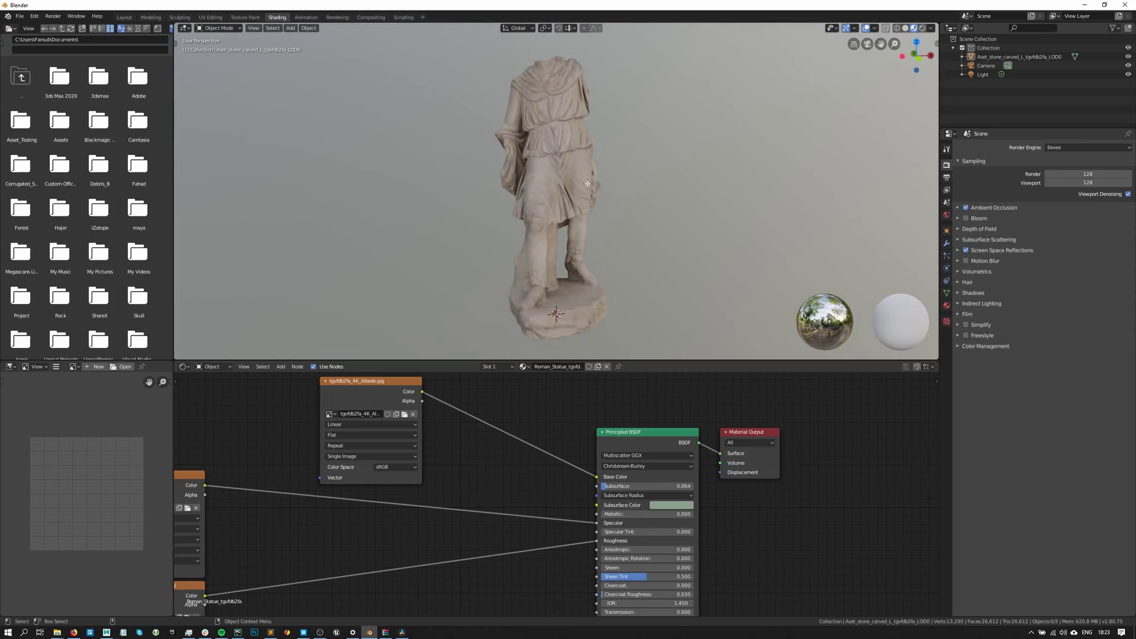
pyautogui.press('Tab')
pyautogui.moveTo(692, 190); pyautogui.dragTo(615, 224, button='middle')
pyautogui.scroll(-2, 457, 469)
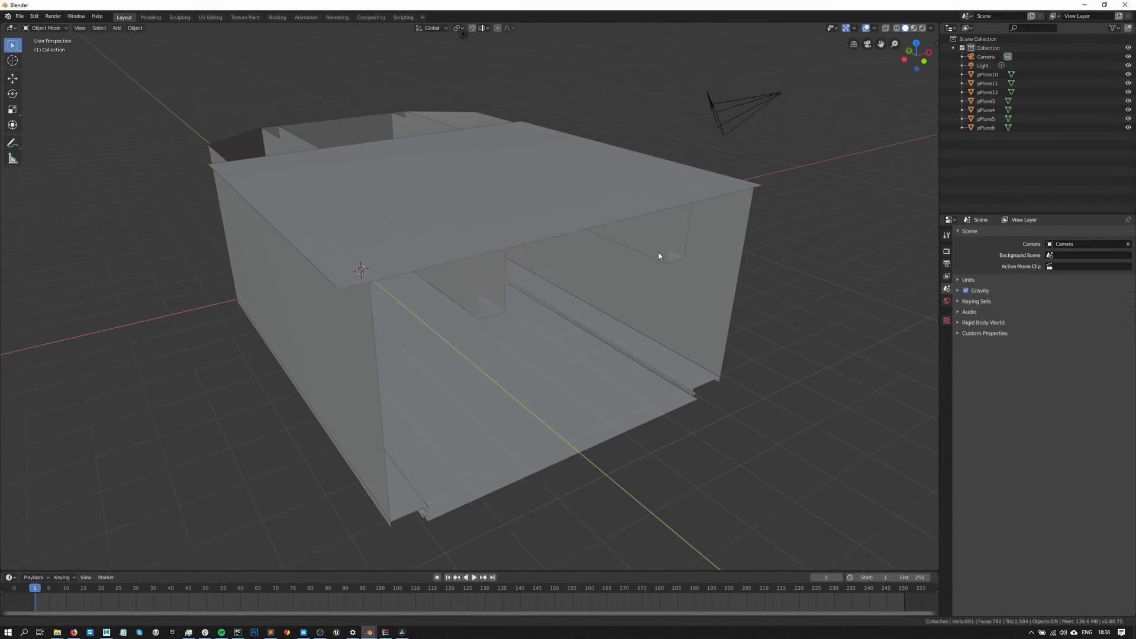
# - Adjust the gallery shell view, then switch to Shading and orbit into the room
pyautogui.keyDown('shift'); pyautogui.moveTo(659, 256); pyautogui.dragTo(527, 249, button='middle'); pyautogui.keyUp('shift')
pyautogui.scroll(2, 393, 196)
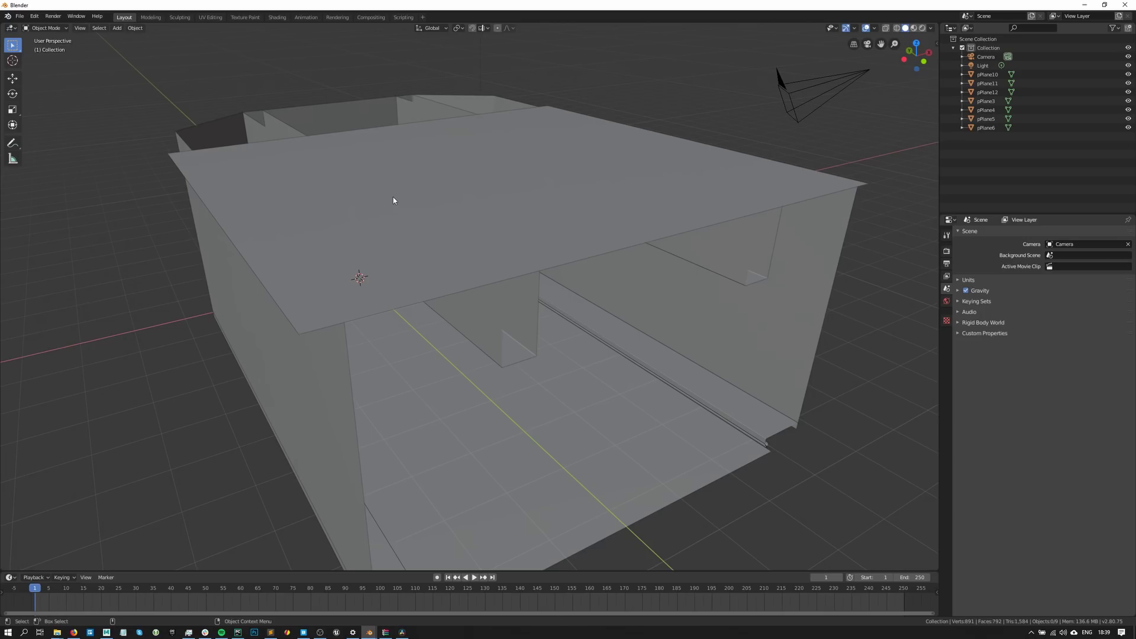
pyautogui.click(277, 17)
pyautogui.moveTo(415, 219); pyautogui.dragTo(494, 165, button='middle')
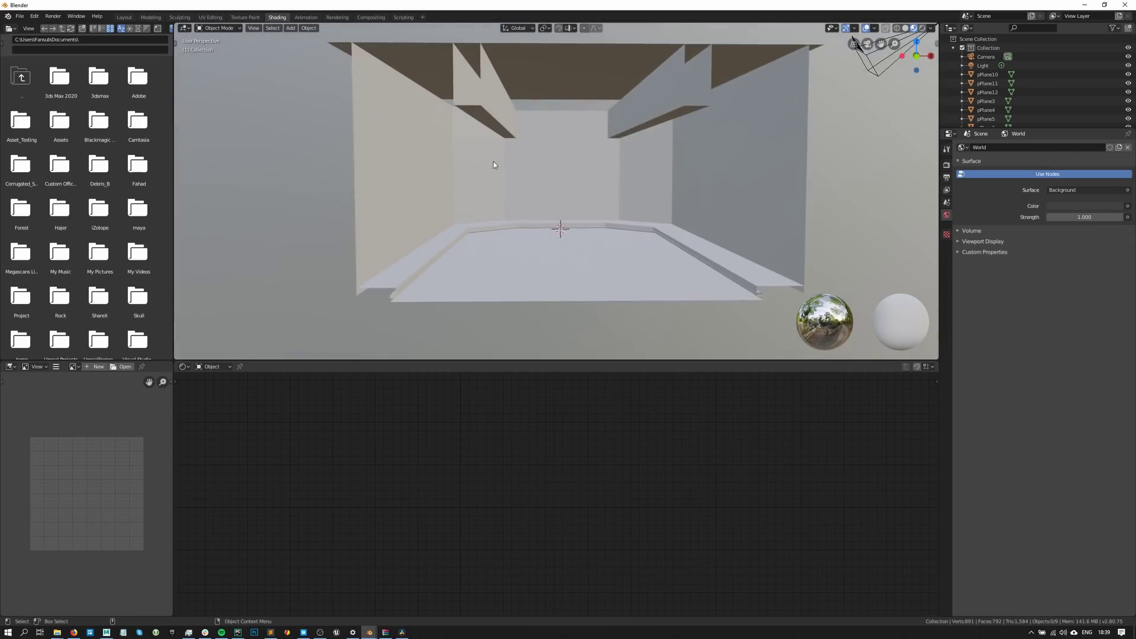
# - Select wall plane pPlane11 and export Concrete Slab 2x2 M from Quixel Bridge
pyautogui.scroll(5, 521, 166)
pyautogui.click(397, 169)
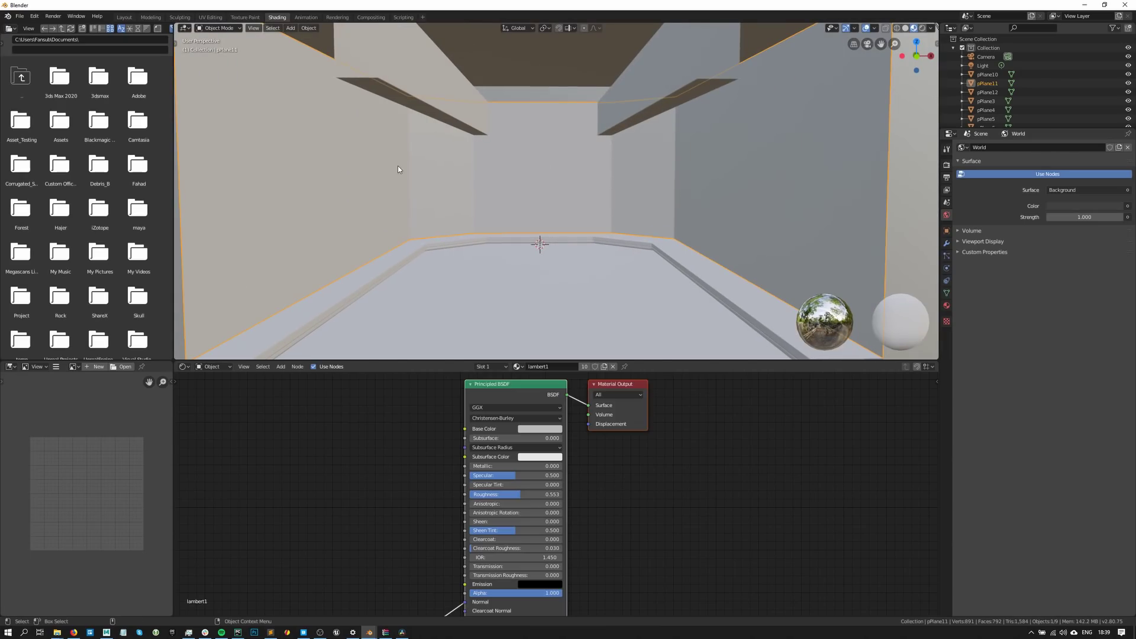
pyautogui.click(305, 632)
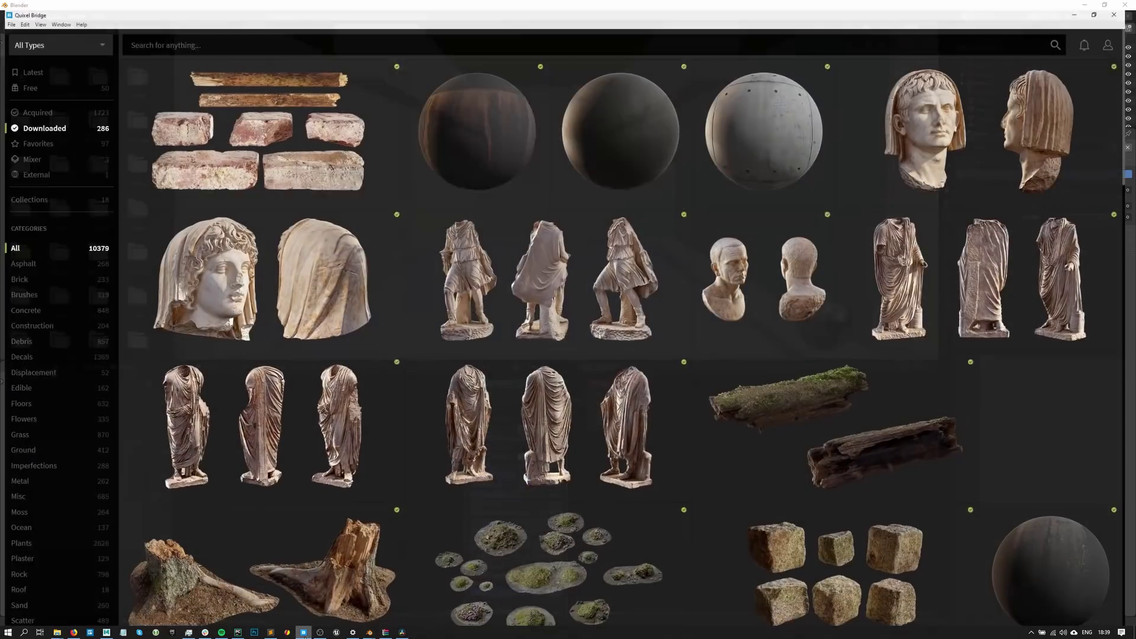
pyautogui.moveTo(802, 94)
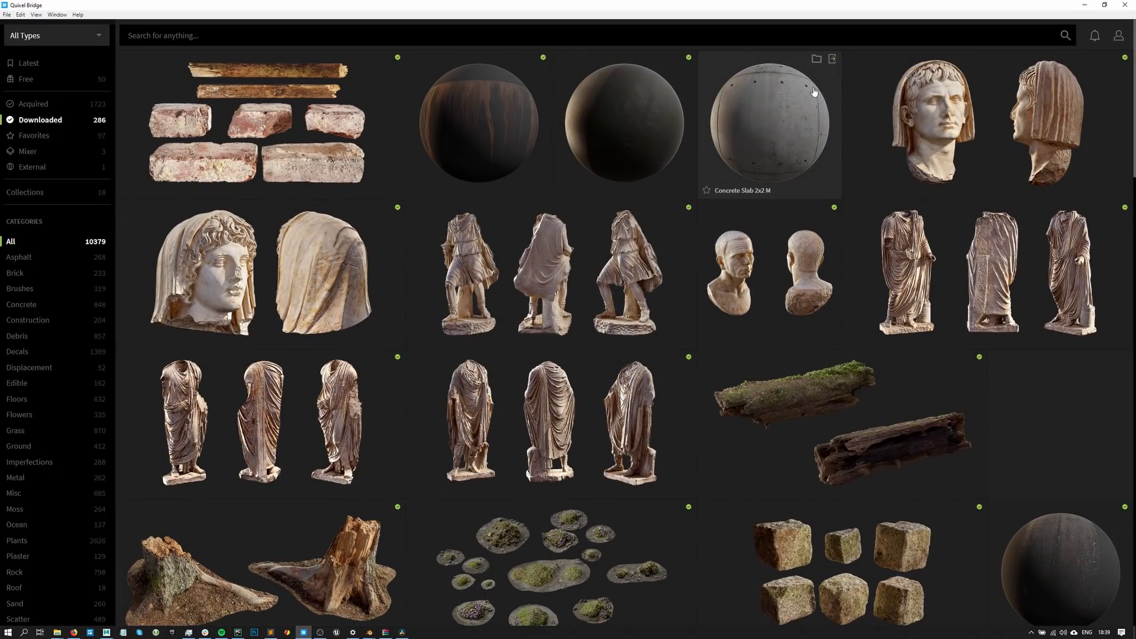
pyautogui.click(832, 59)
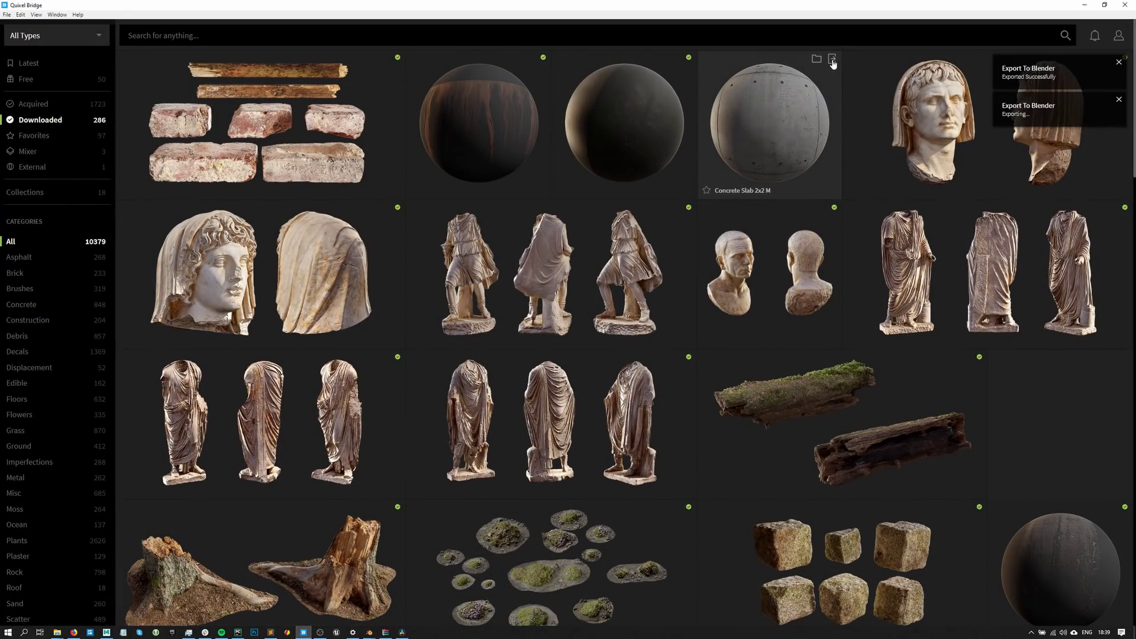
# - Apply the Concrete Slab material to the gallery walls
pyautogui.click(1085, 5)
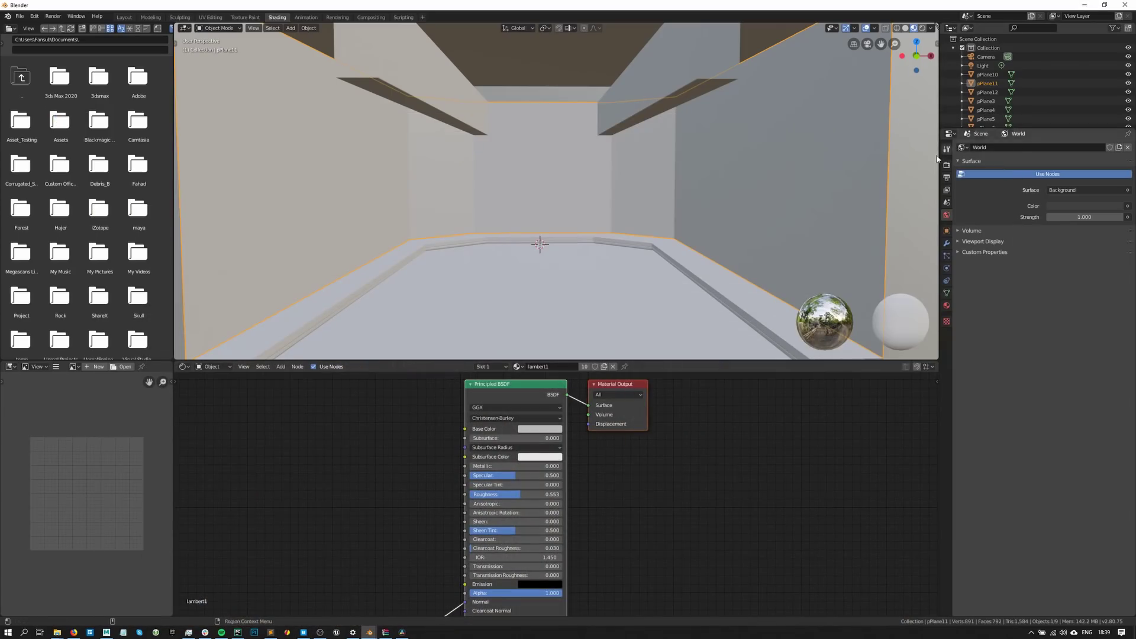
pyautogui.click(517, 367)
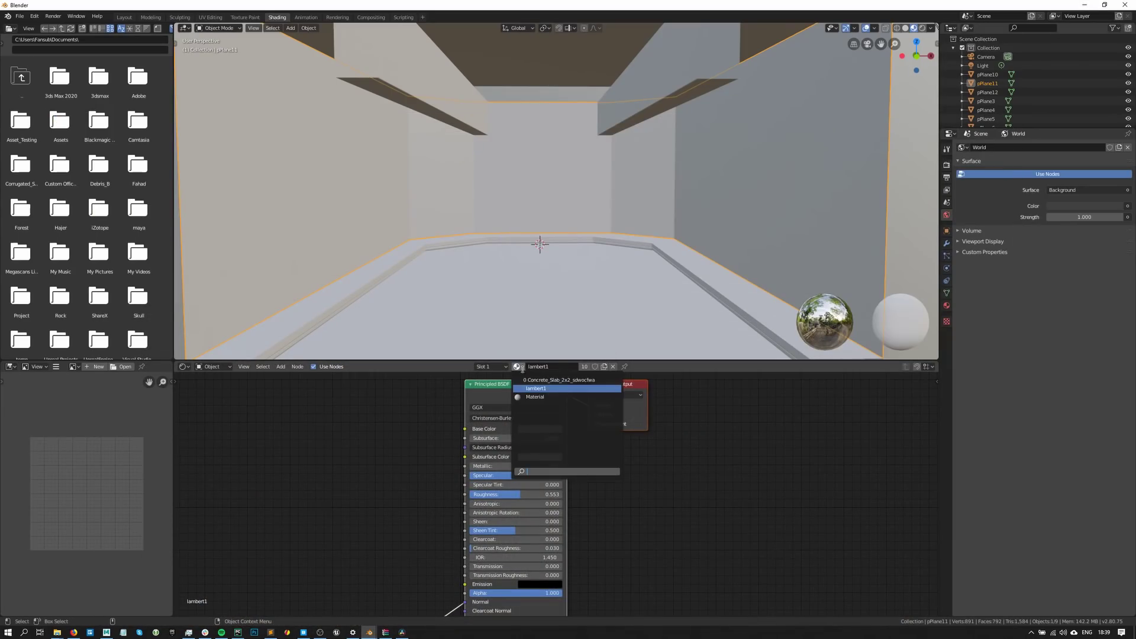
pyautogui.click(567, 382)
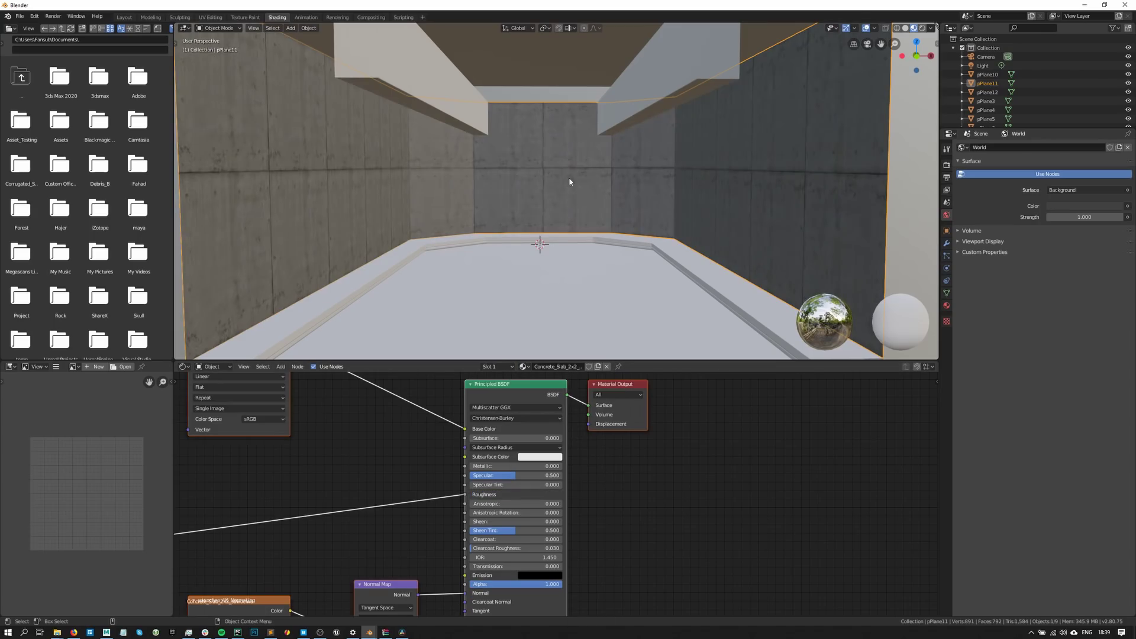
pyautogui.moveTo(568, 183); pyautogui.dragTo(577, 206, button='middle')
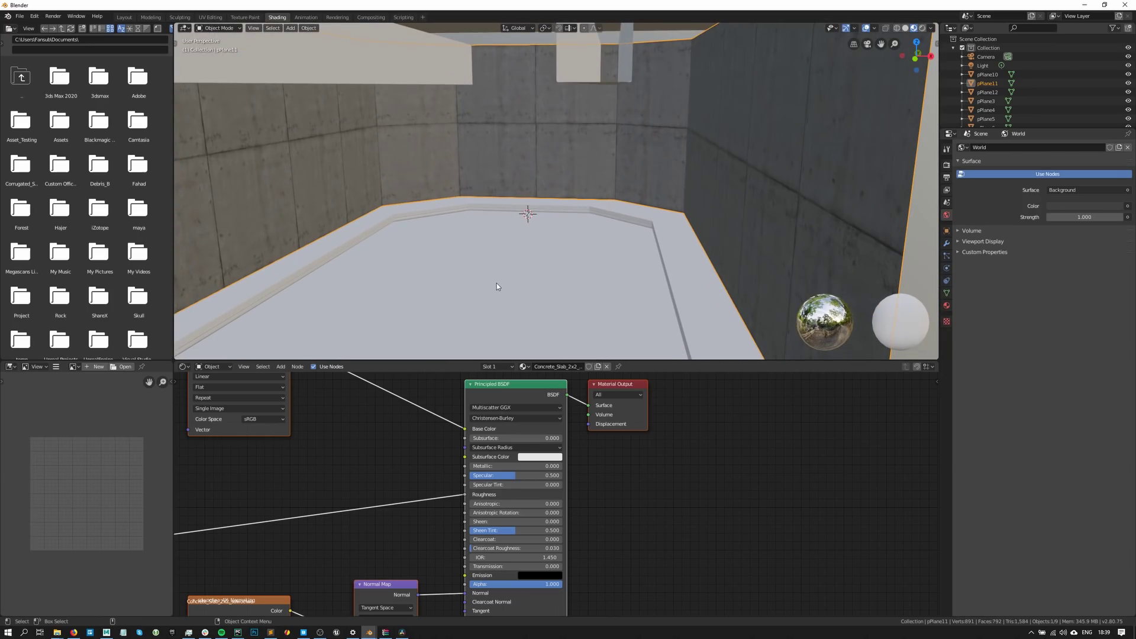
# - Select floor plane pPlane10 and export Smooth Dark Concrete Floor from Quixel Bridge
pyautogui.click(496, 283)
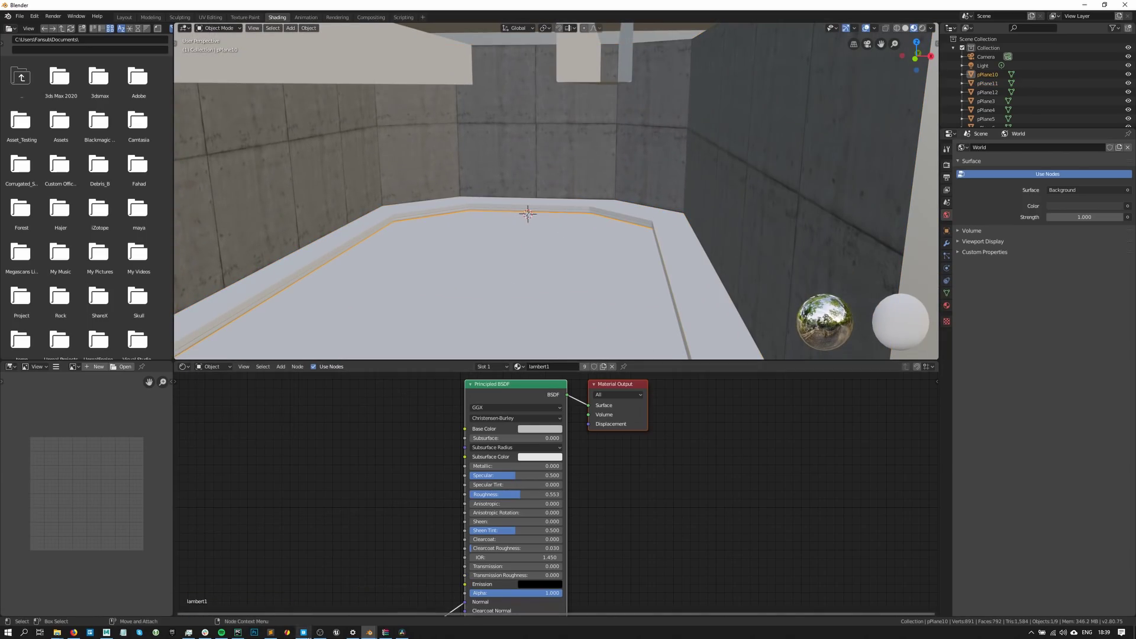
pyautogui.click(306, 633)
pyautogui.click(686, 59)
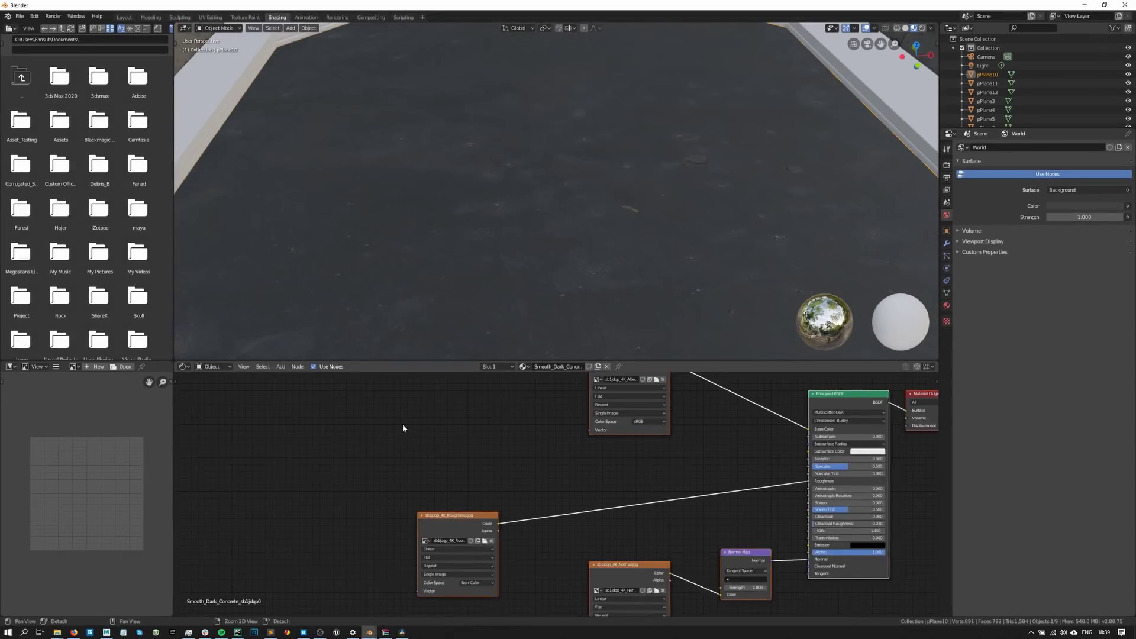
# - Add a Mapping node to the floor material and set it to Texture
pyautogui.moveTo(424, 441); pyautogui.dragTo(476, 459, button='middle')
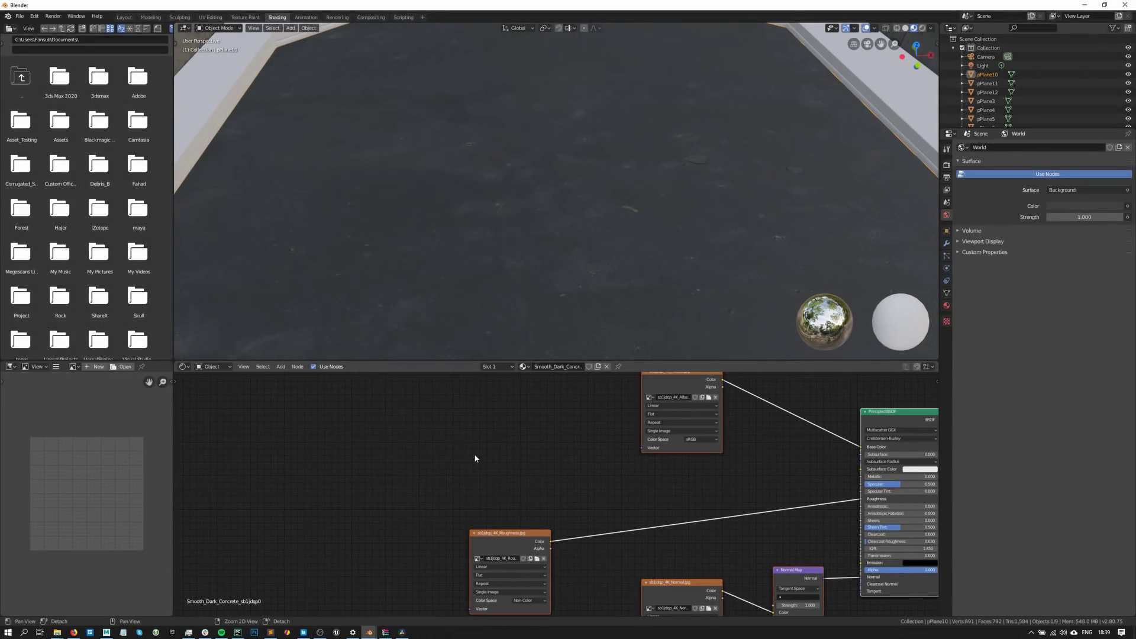
pyautogui.hotkey('shift', 'a')
pyautogui.click(386, 401)
pyautogui.write('mapping')
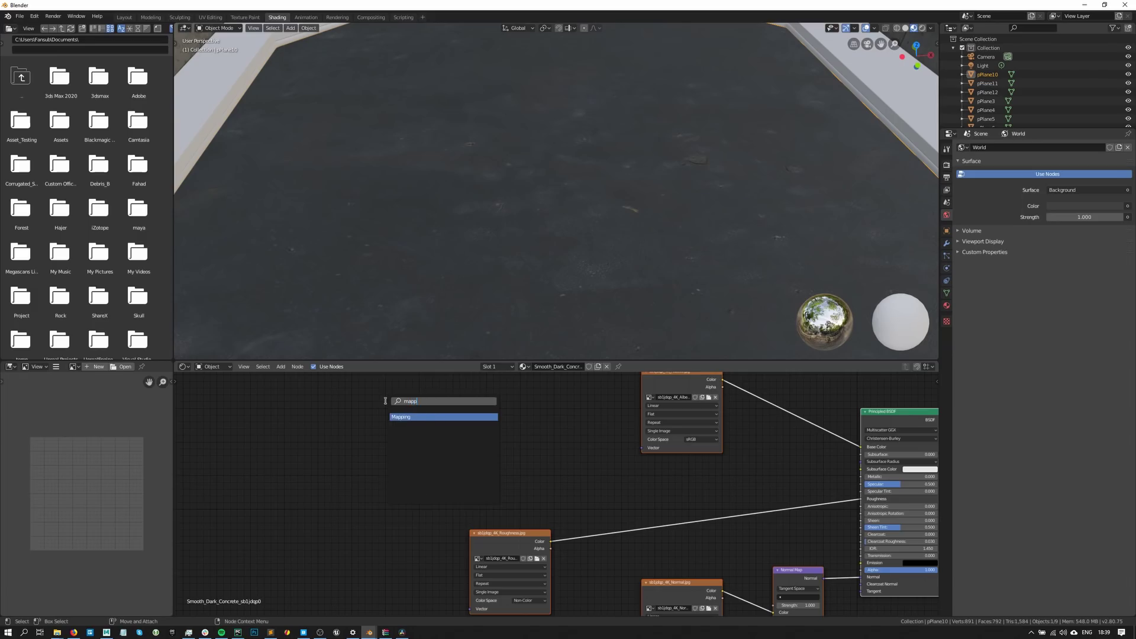
pyautogui.press('Return')
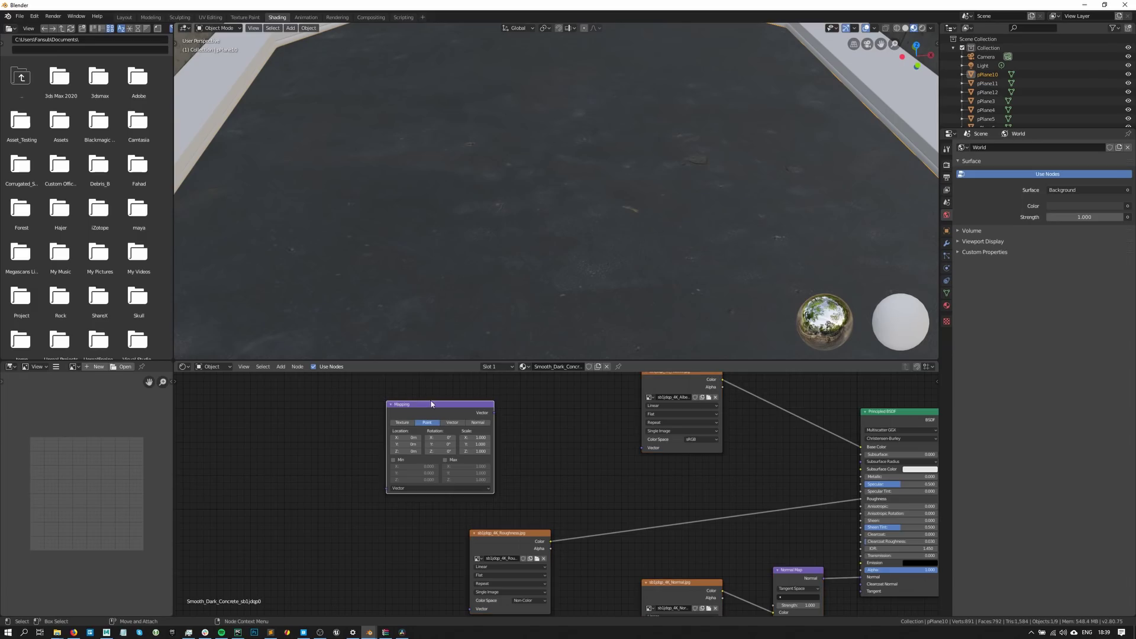
pyautogui.click(406, 424)
# - Connect the Mapping Vector output to the albedo, roughness and normal texture nodes
pyautogui.moveTo(598, 422); pyautogui.dragTo(558, 444, button='middle')
pyautogui.moveTo(456, 437); pyautogui.dragTo(604, 468)
pyautogui.moveTo(524, 557); pyautogui.dragTo(522, 520, button='middle')
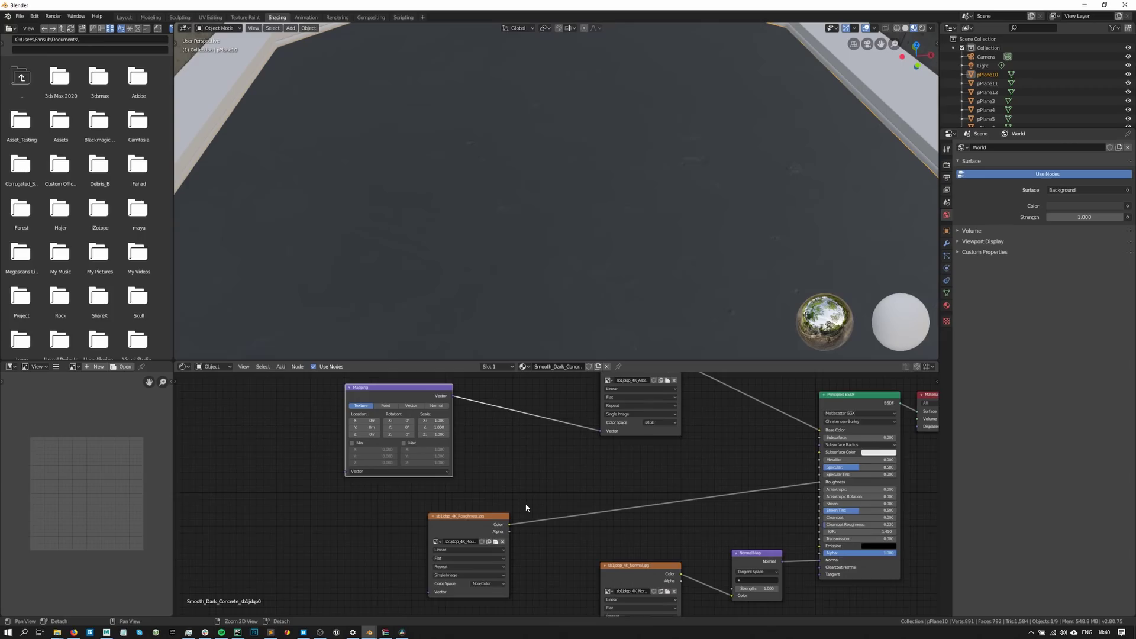
pyautogui.moveTo(430, 591); pyautogui.dragTo(454, 397)
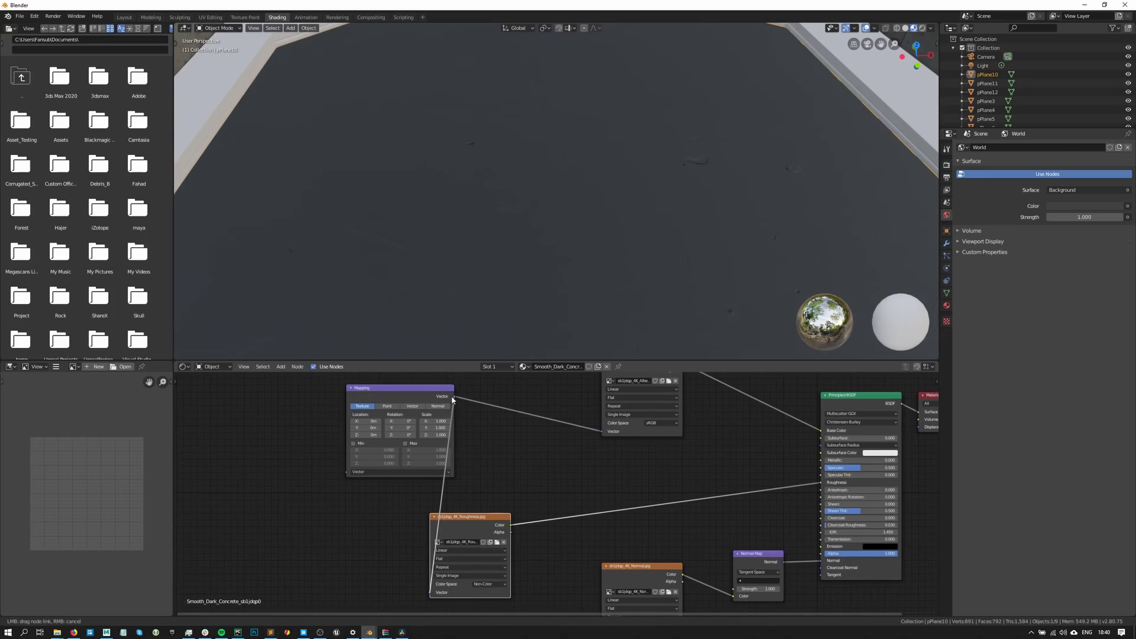
pyautogui.moveTo(594, 556); pyautogui.dragTo(573, 503, button='middle')
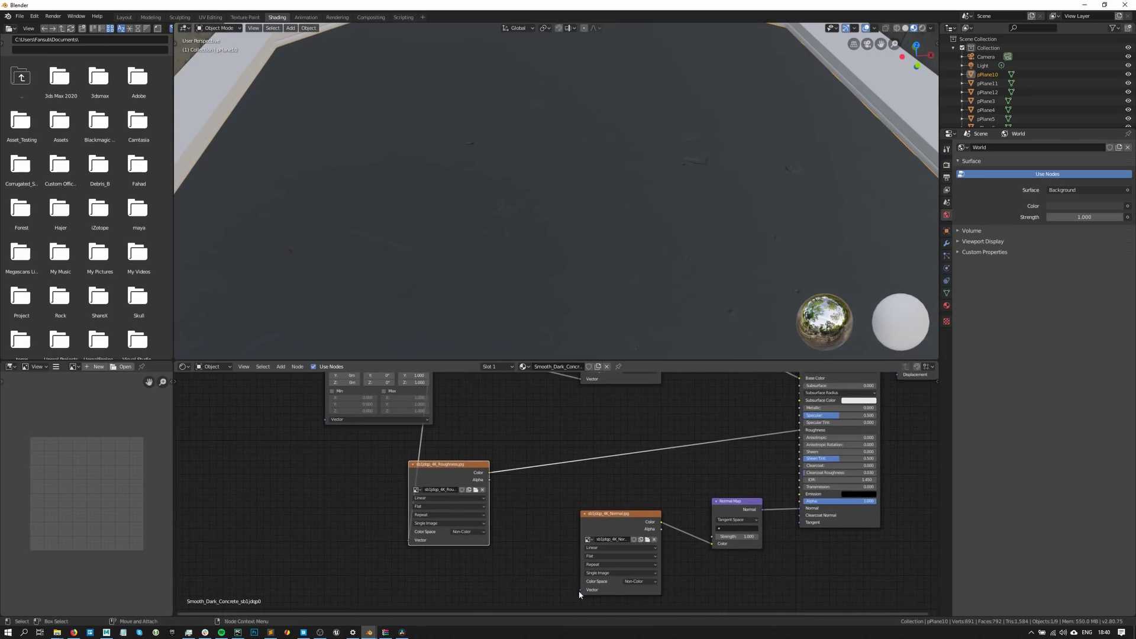
pyautogui.moveTo(580, 589); pyautogui.dragTo(427, 345)
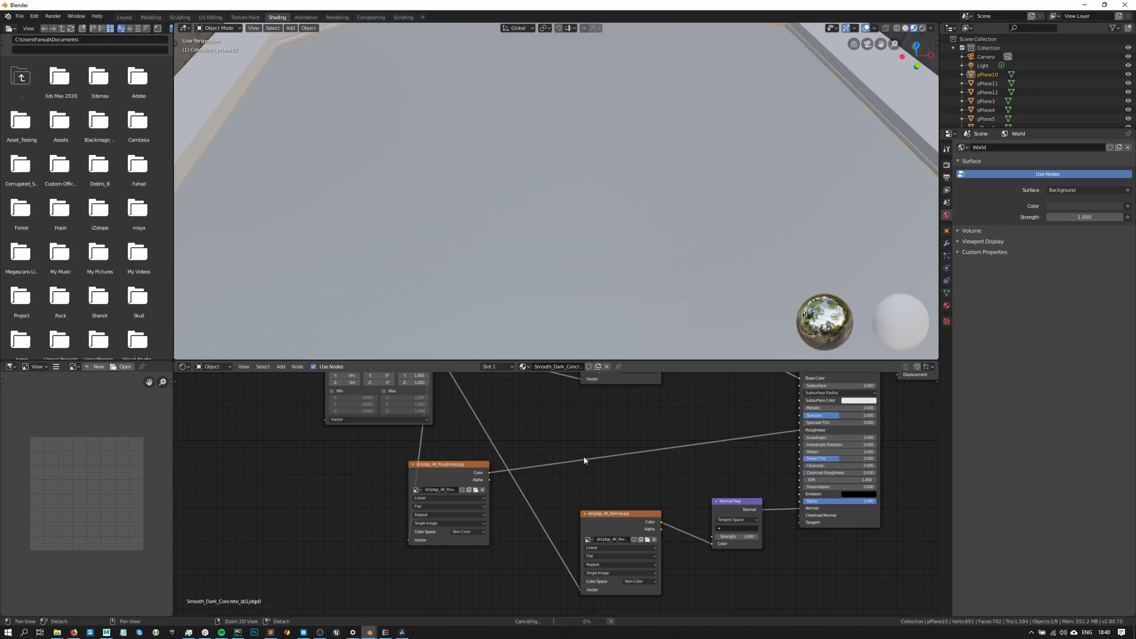
pyautogui.keyDown('shift'); pyautogui.scroll(5, 583, 459); pyautogui.keyUp('shift')
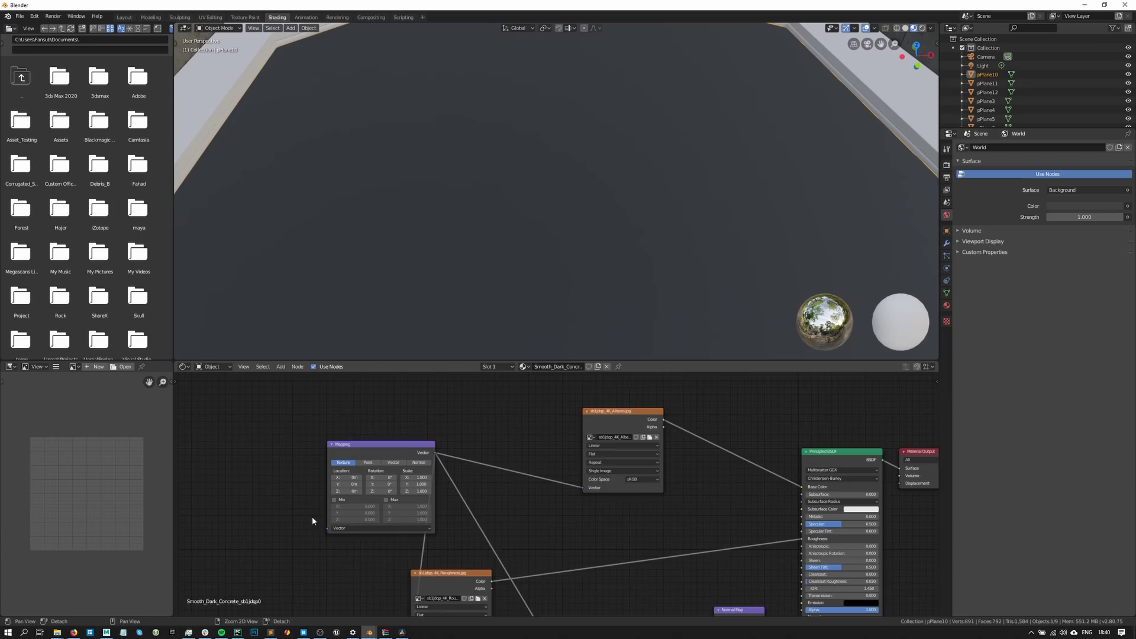
# - Add a Texture Coordinate node and link its UV output to the Mapping node's Vector
pyautogui.moveTo(318, 525); pyautogui.dragTo(447, 491, button='middle')
pyautogui.hotkey('shift', 'a')
pyautogui.click(344, 462)
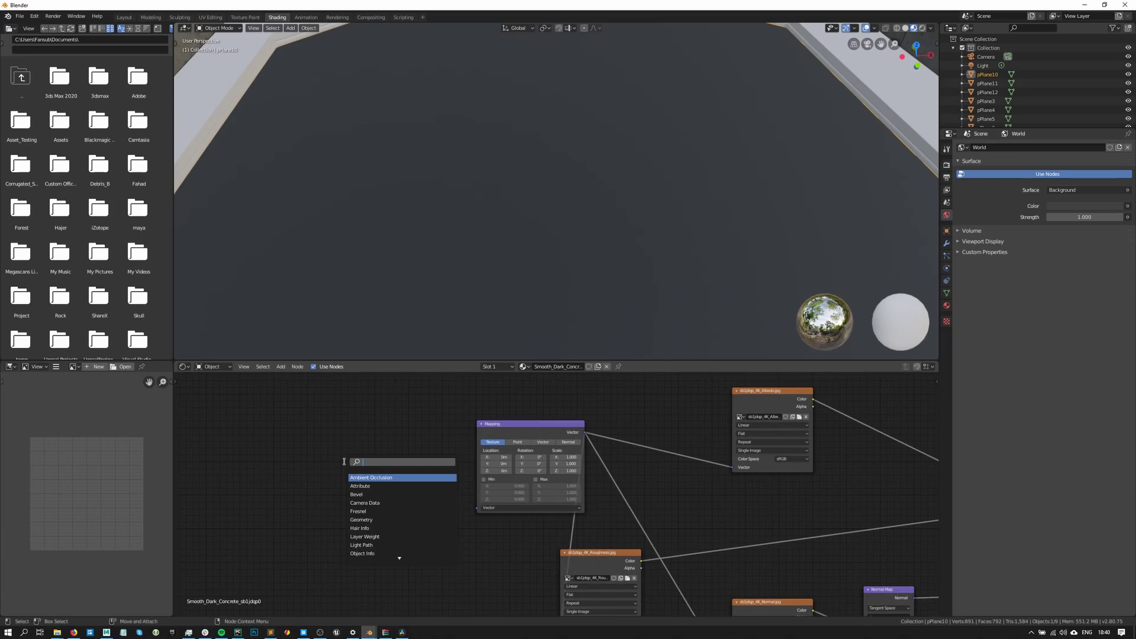
pyautogui.write('coord')
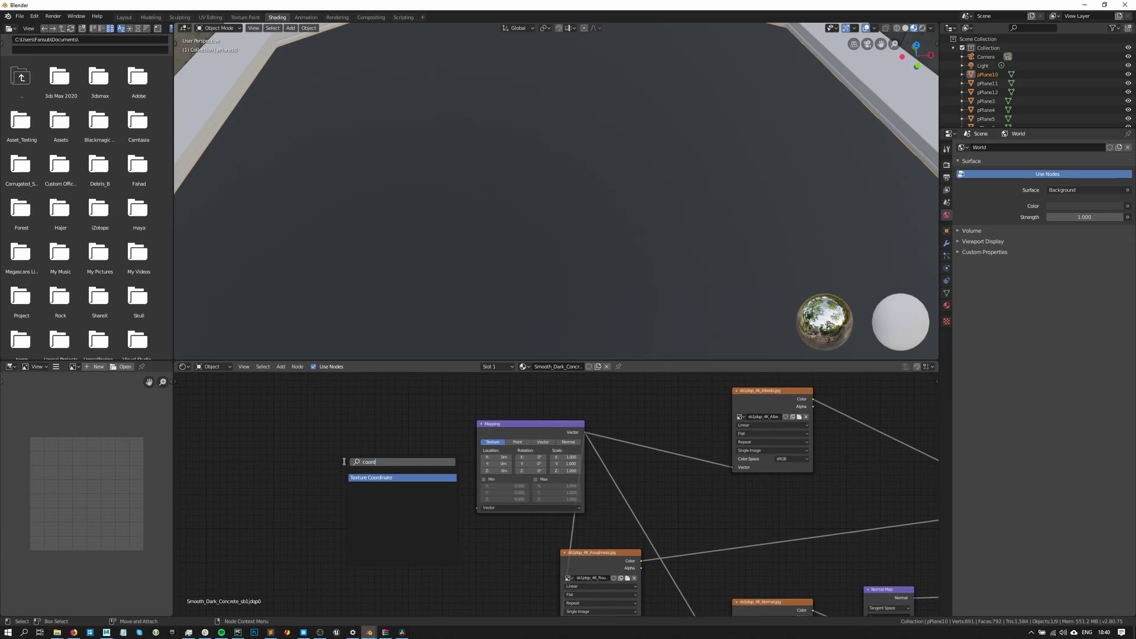
pyautogui.click(390, 477)
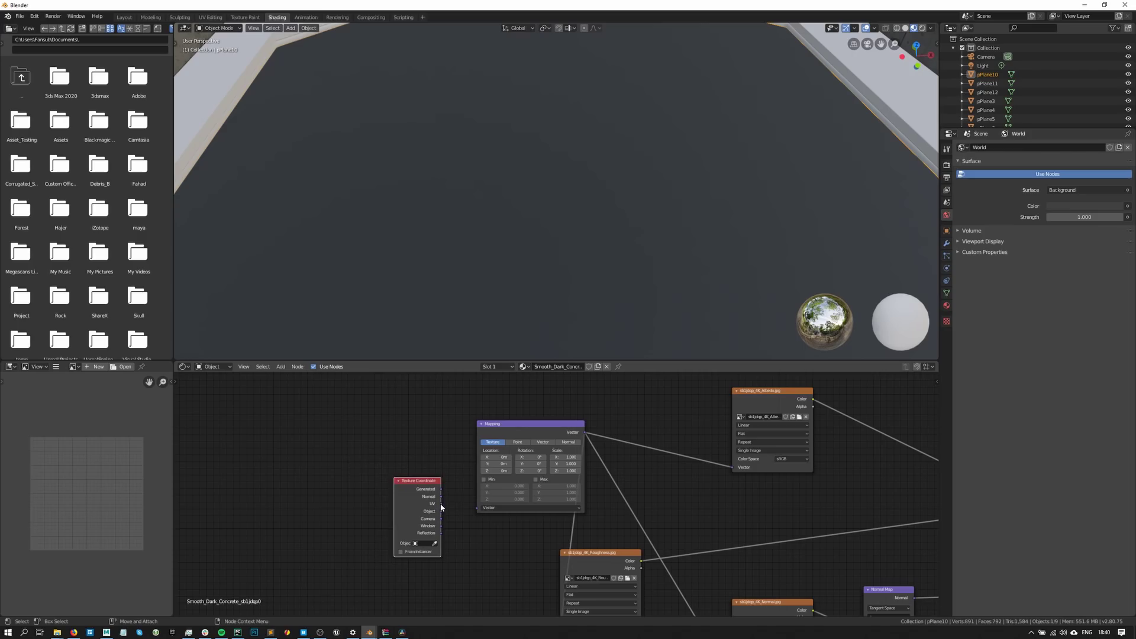
pyautogui.moveTo(441, 504); pyautogui.dragTo(462, 462)
pyautogui.moveTo(481, 506); pyautogui.dragTo(481, 509)
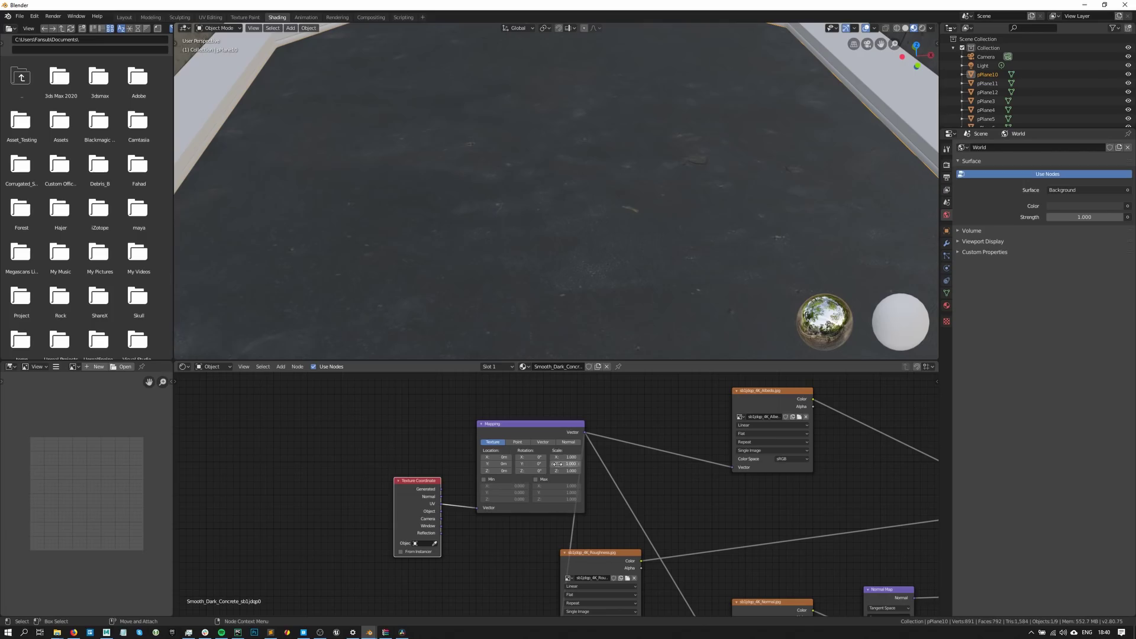
# - Set the Mapping node's scale to 0.25 on X, Y and Z
pyautogui.click(567, 457)
pyautogui.write('0.25')
pyautogui.click(566, 465)
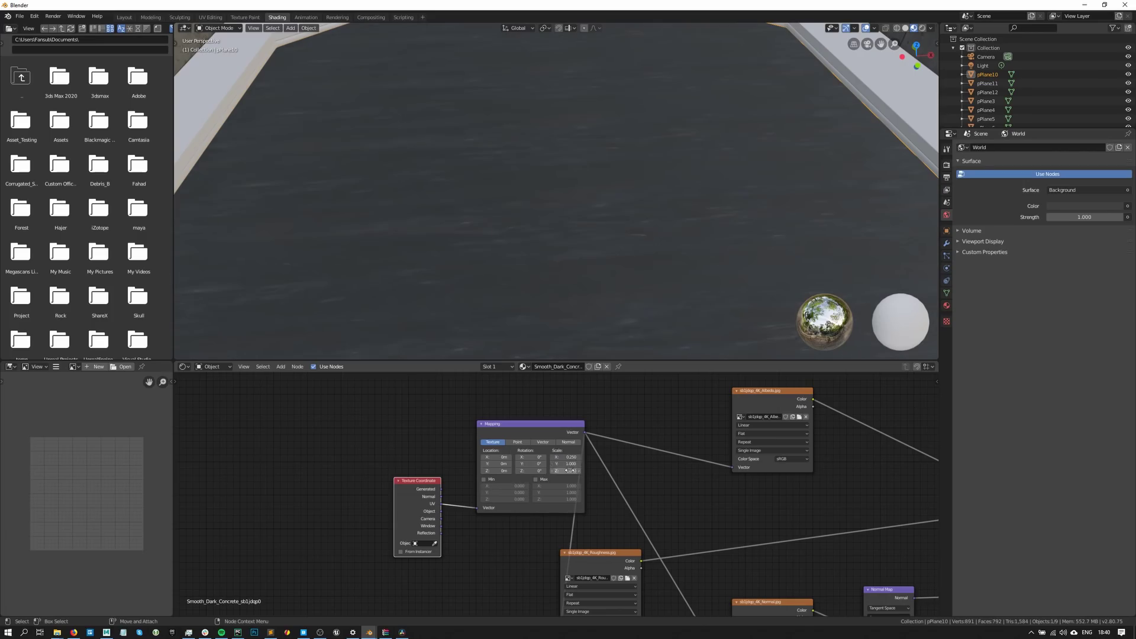
pyautogui.write('0.250')
pyautogui.click(567, 471)
pyautogui.write('0.25')
pyautogui.press('Return')
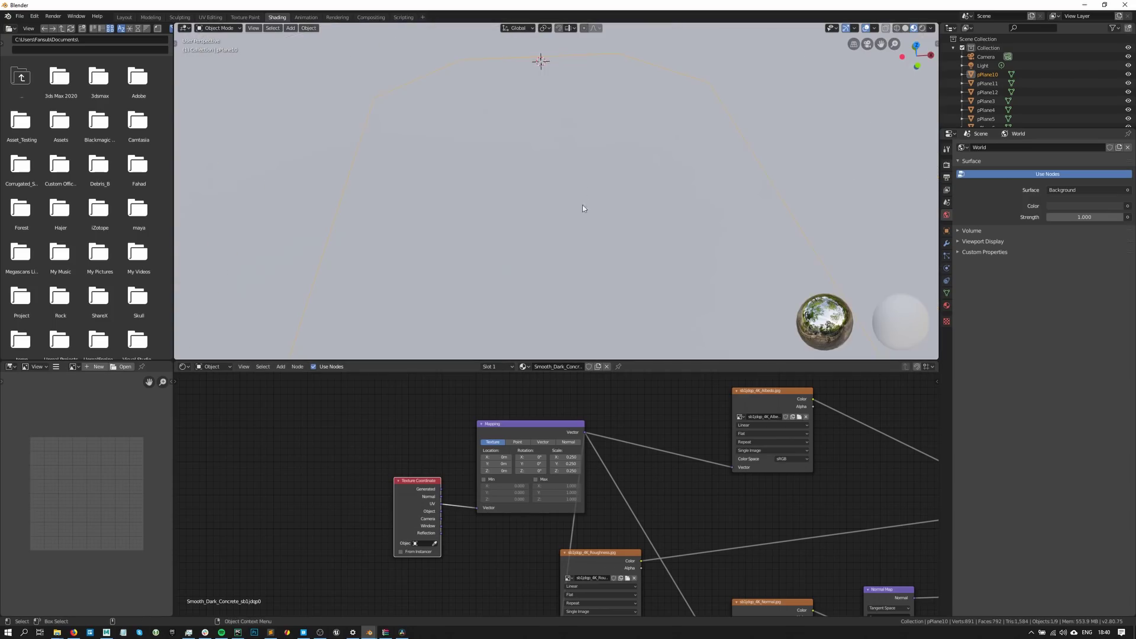
# - Orbit the view over the gallery floor to inspect the finer concrete tiling
pyautogui.moveTo(610, 236); pyautogui.dragTo(601, 192, button='middle')
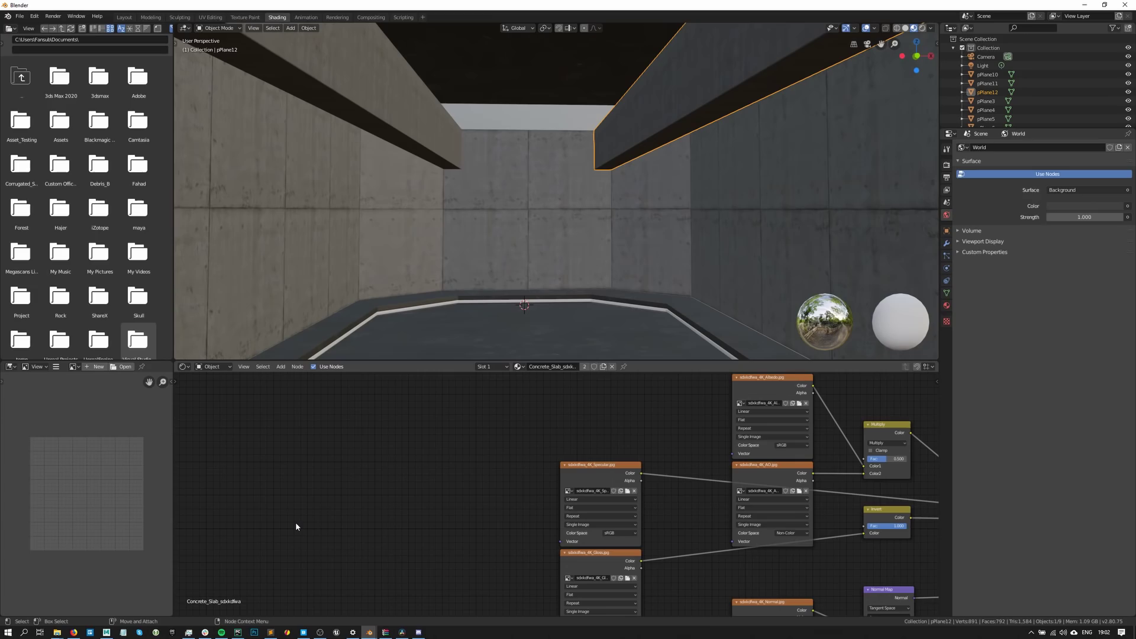
# - Search Quixel Bridge for 'roman statue 3d' and export the draped Roman statue to Blender
pyautogui.click(303, 632)
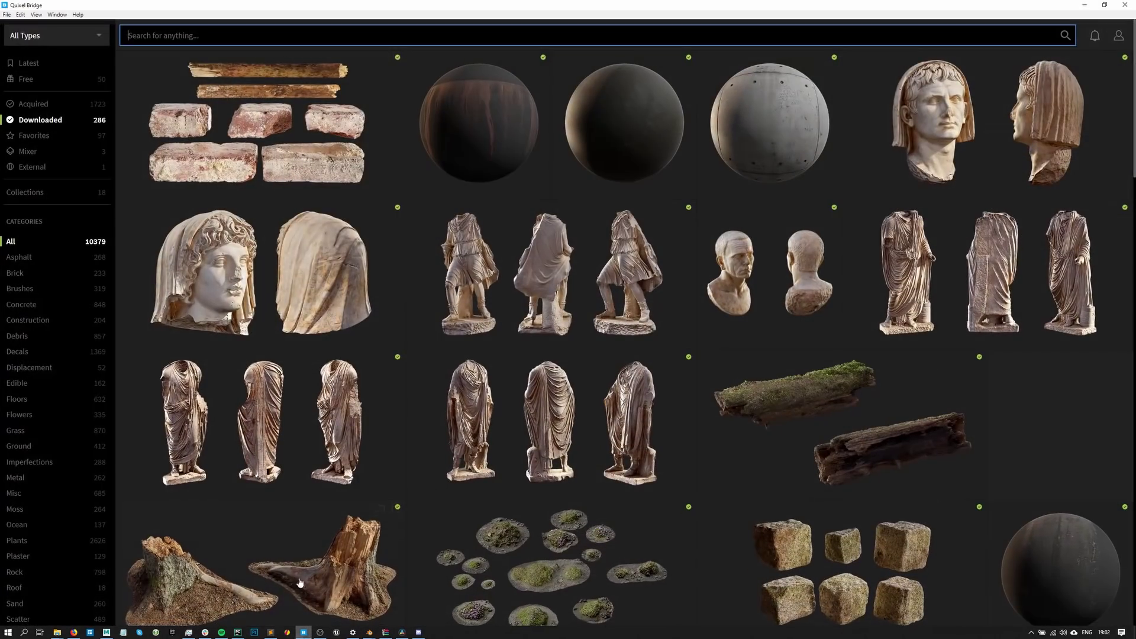
pyautogui.write('ro')
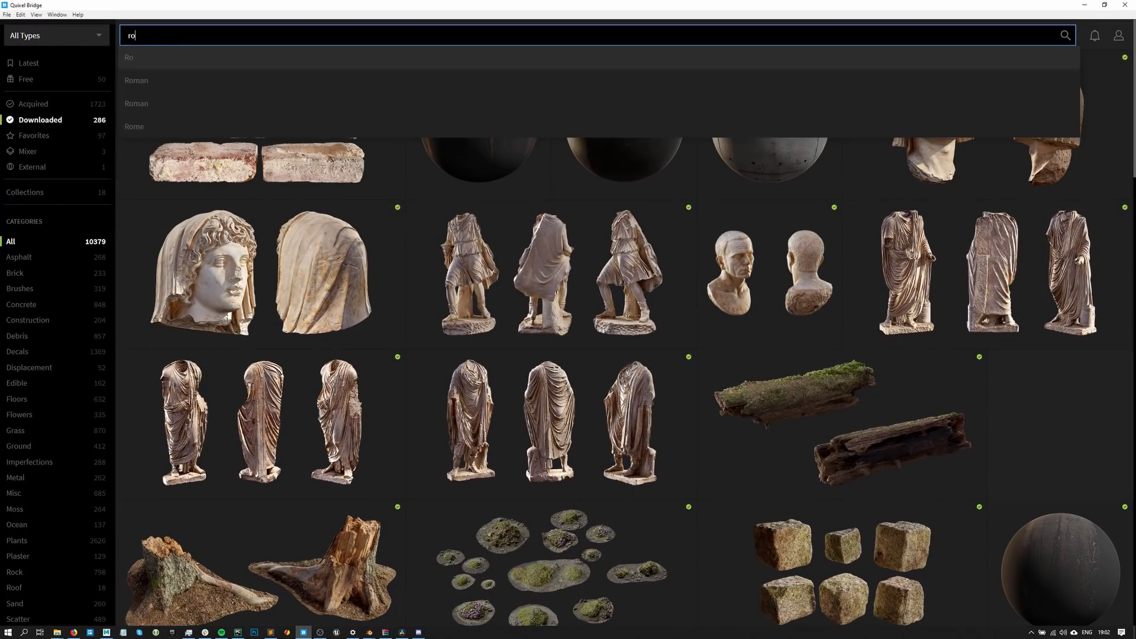
pyautogui.write('man statue')
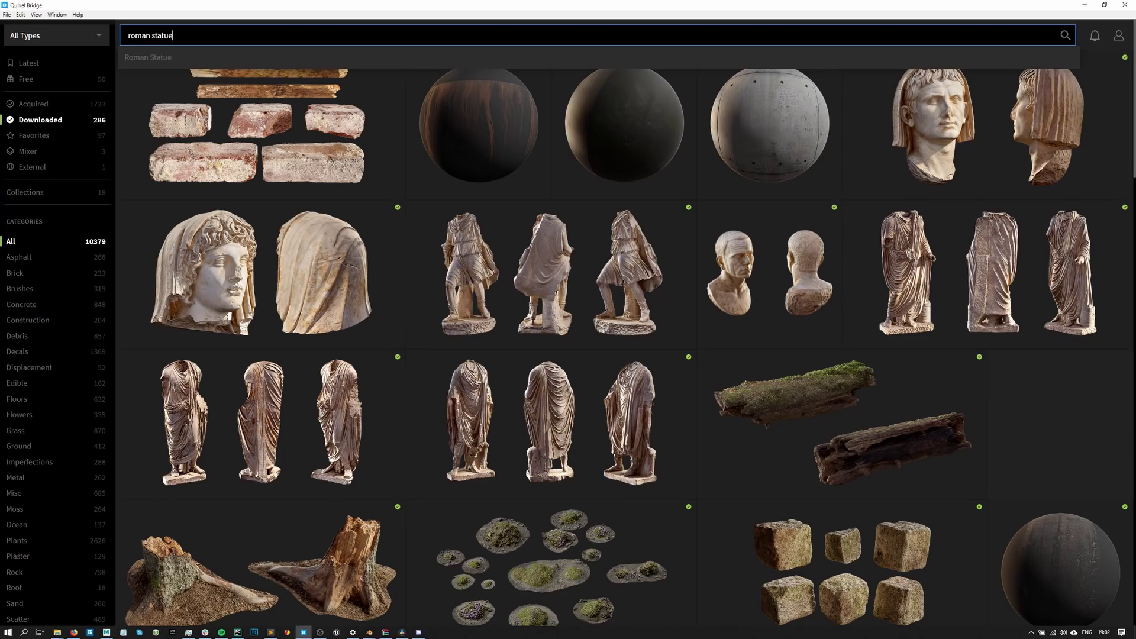
pyautogui.write(' 3d')
pyautogui.press('Return')
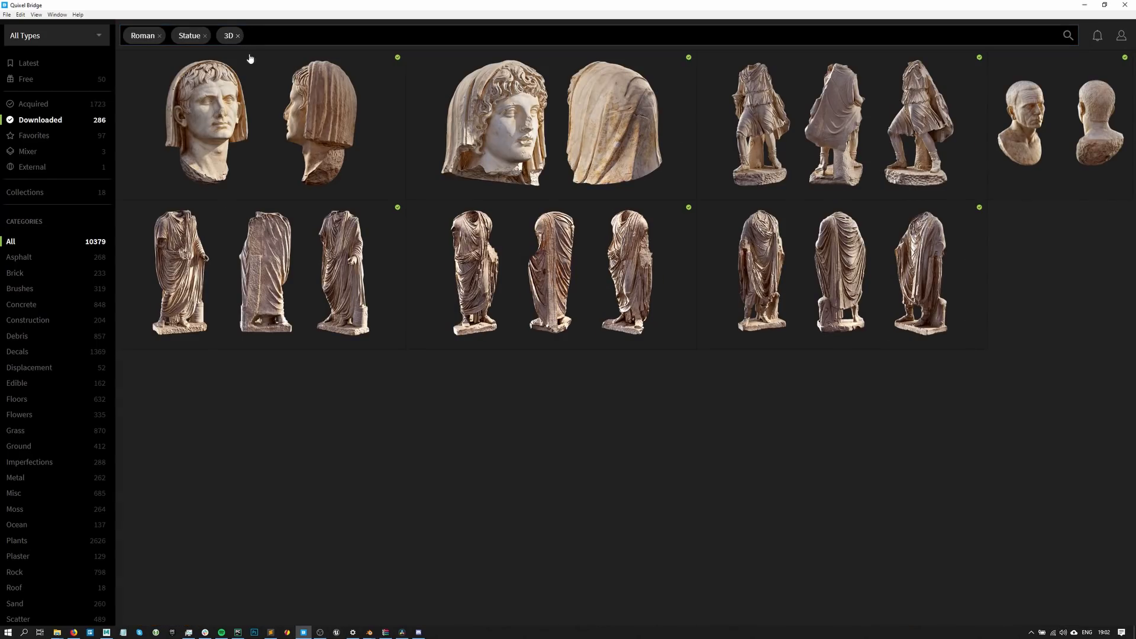
pyautogui.click(979, 211)
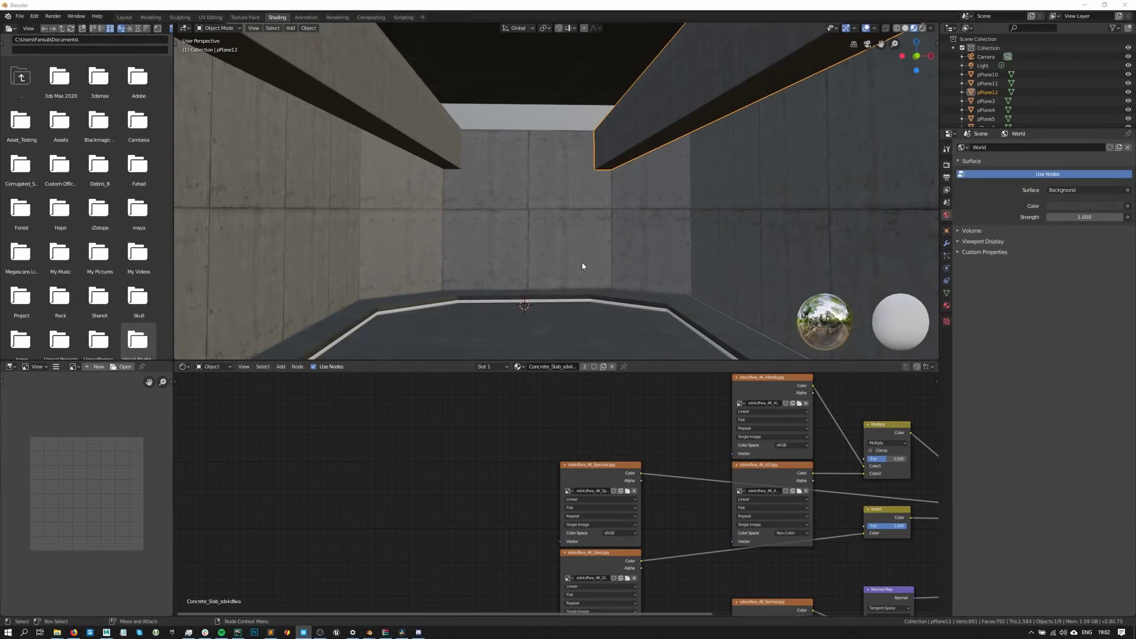
# - Select the imported draped Roman statue and view it from a corner angle
pyautogui.scroll(3, 524, 271)
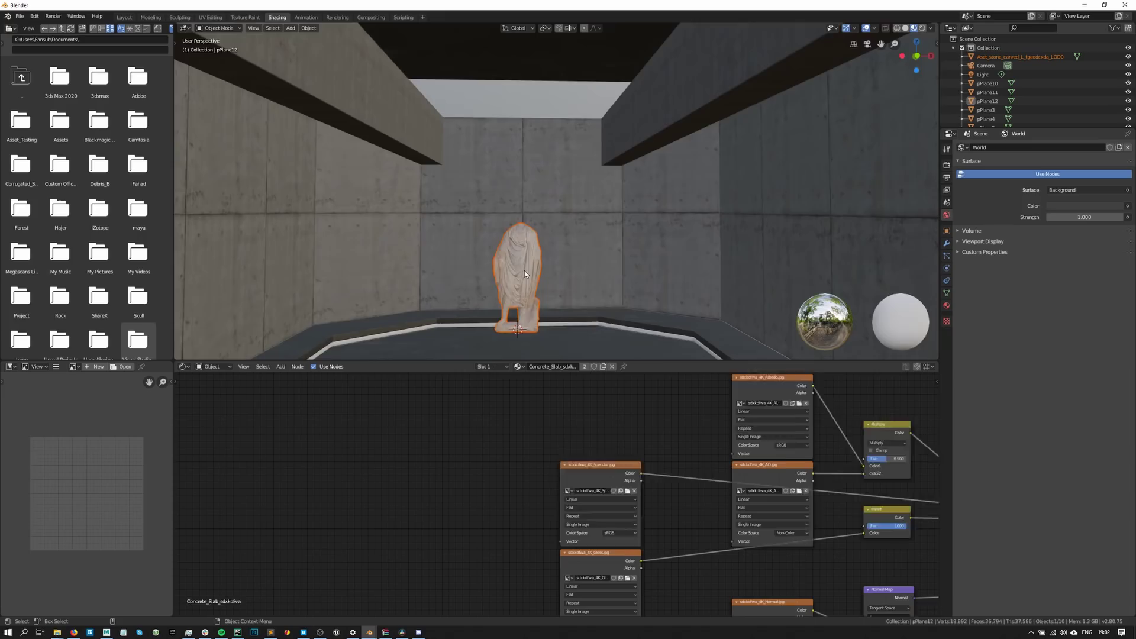
pyautogui.click(525, 271)
pyautogui.scroll(3, 525, 271)
pyautogui.moveTo(524, 271); pyautogui.dragTo(647, 206, button='middle')
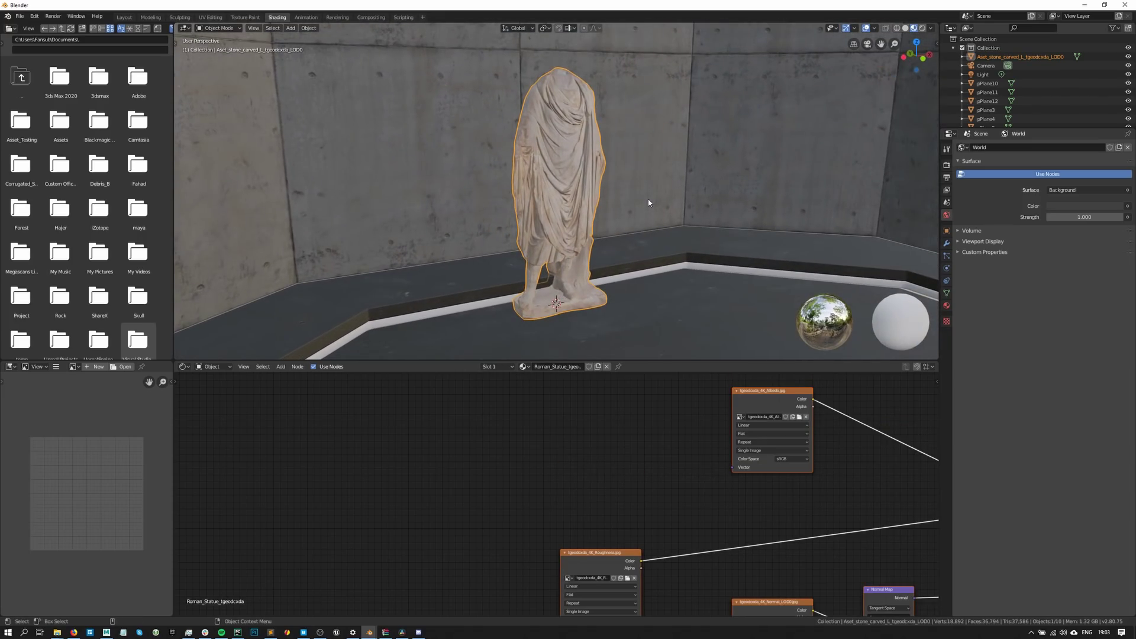
# - Turn on snapping and set it to snap onto Face instead of Increment
pyautogui.hotkey('shift', 'Tab')
pyautogui.click(574, 29)
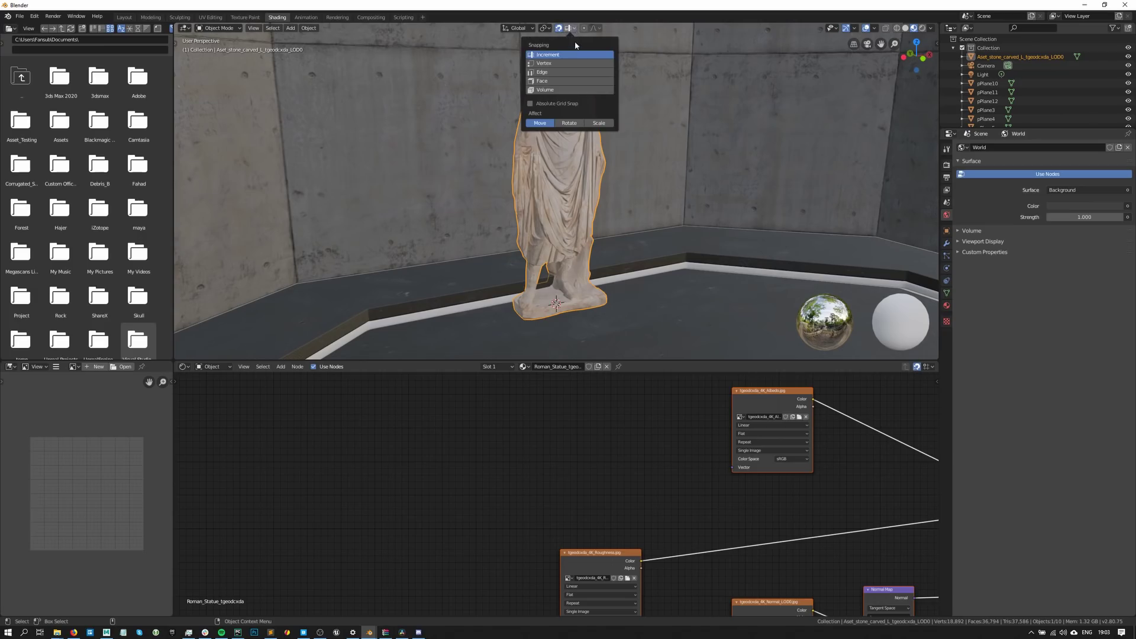
pyautogui.click(576, 82)
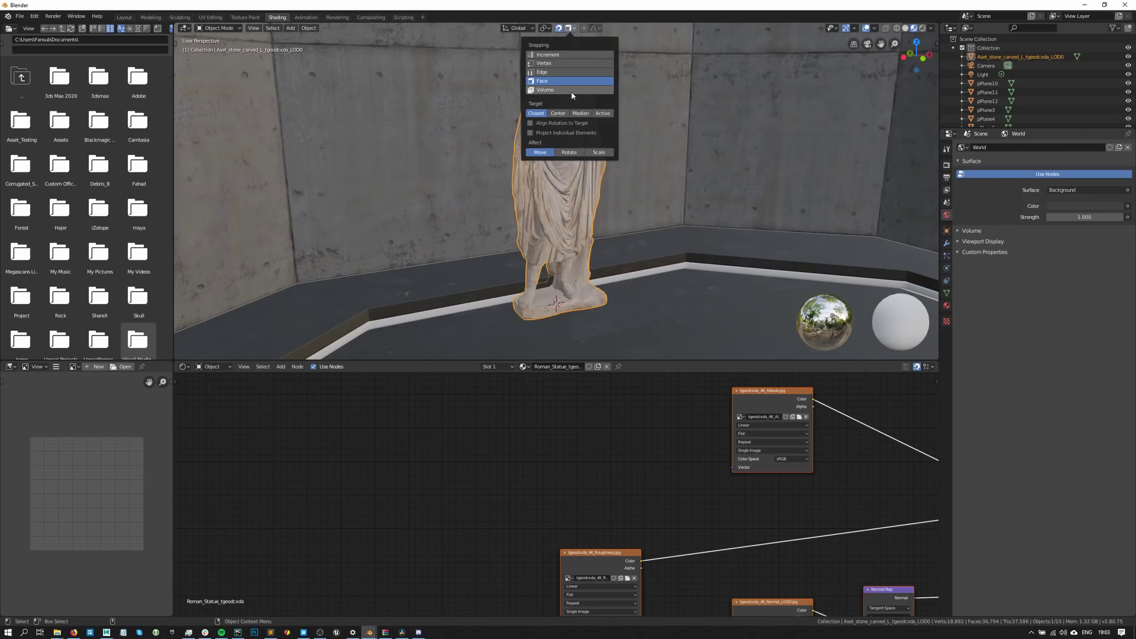
pyautogui.moveTo(563, 175); pyautogui.dragTo(571, 209, button='middle')
# - Move the draped statue into the row along the back wall and view it from the front
pyautogui.press('g')
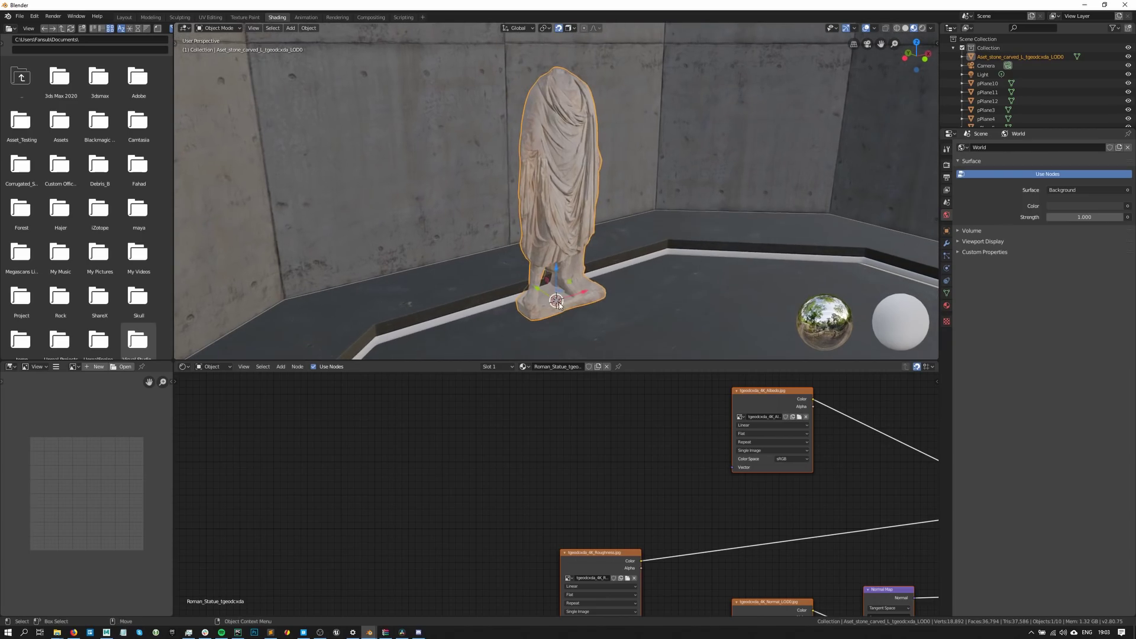
pyautogui.click(555, 240)
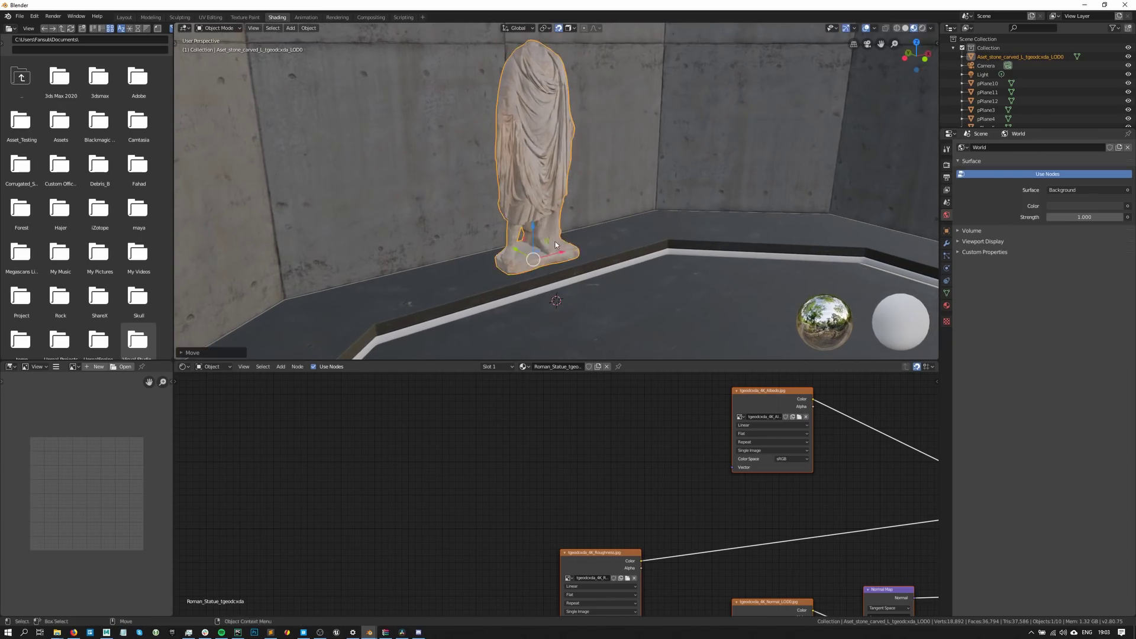
pyautogui.moveTo(555, 239); pyautogui.dragTo(598, 246, button='middle')
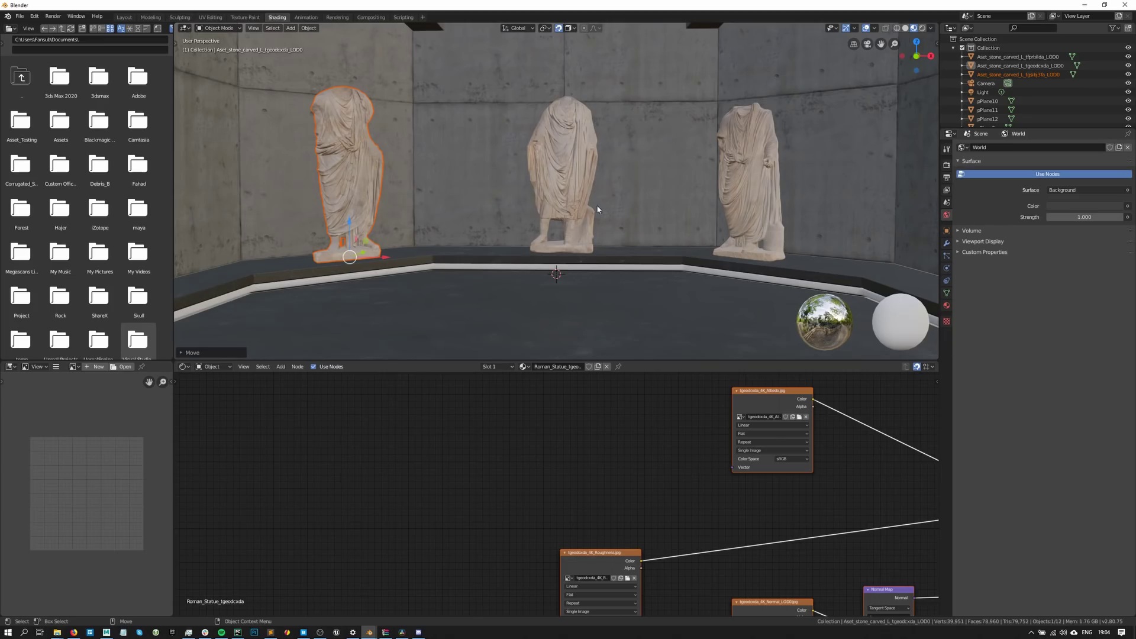
# - Select the floor trim pPlane6 and make a separate lambert1.001 copy of its material
pyautogui.click(448, 263)
pyautogui.moveTo(448, 264); pyautogui.dragTo(631, 212, button='middle')
pyautogui.scroll(5, 621, 201)
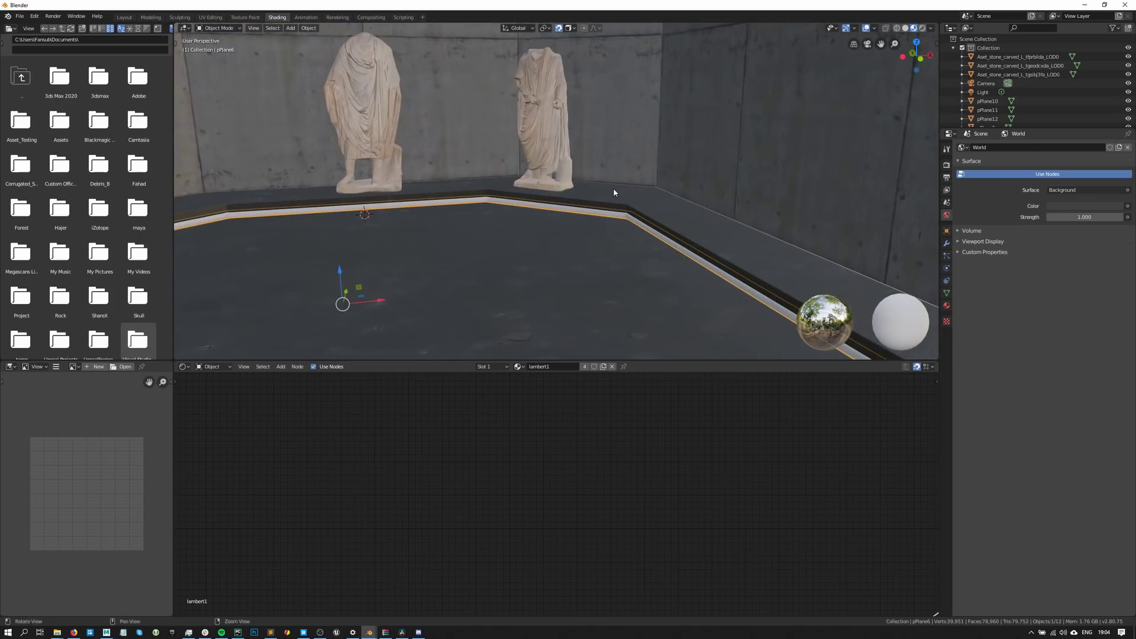
pyautogui.scroll(3, 623, 193)
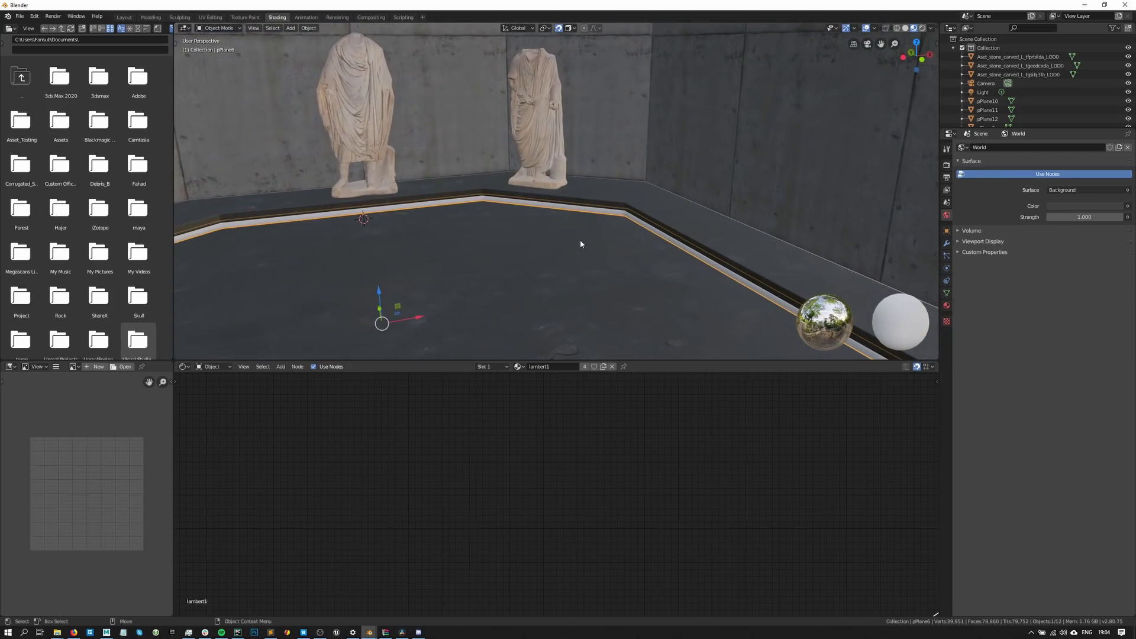
pyautogui.moveTo(580, 243); pyautogui.dragTo(590, 241, button='middle')
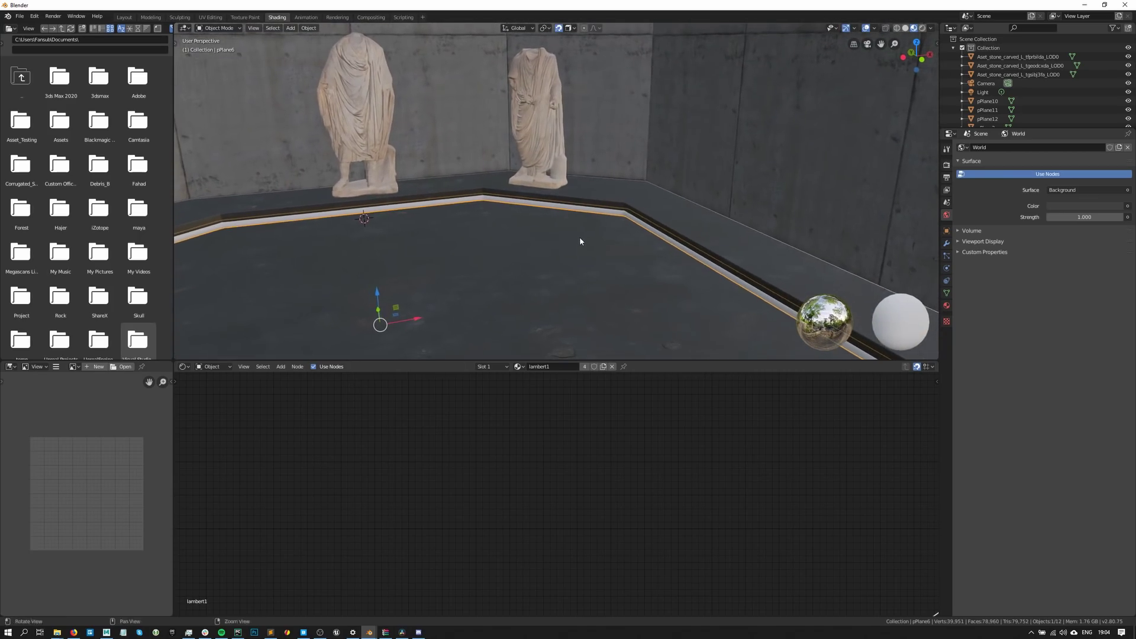
pyautogui.click(603, 367)
# - Add an RGB node and connect its Color to the shader's Emission input
pyautogui.moveTo(782, 464); pyautogui.dragTo(586, 430, button='middle')
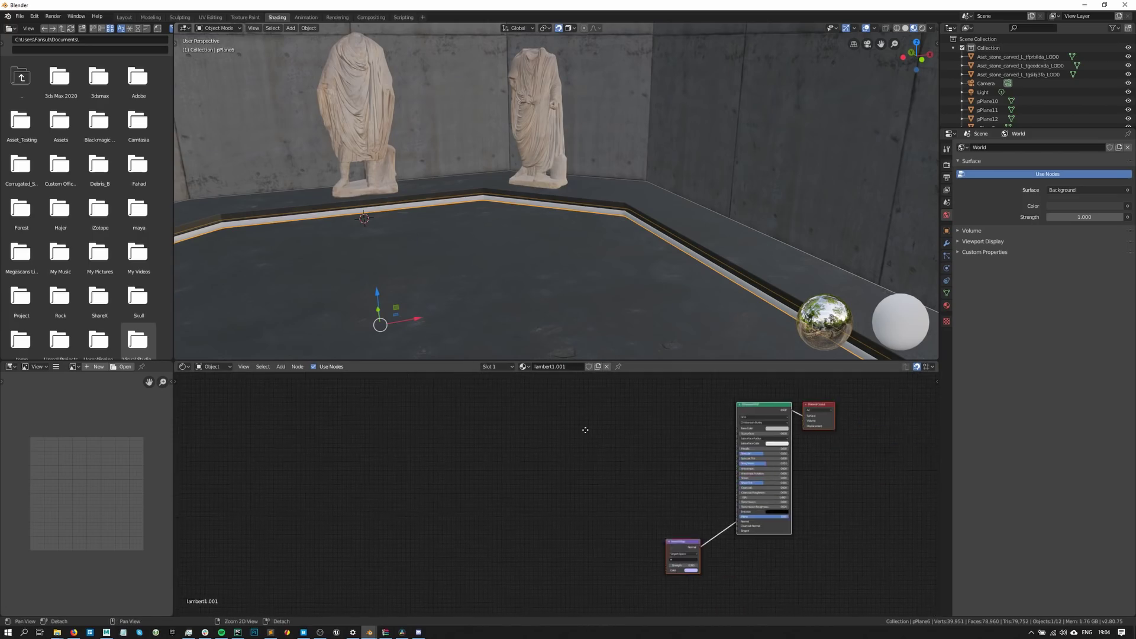
pyautogui.scroll(2, 669, 532)
pyautogui.moveTo(697, 502); pyautogui.dragTo(646, 479, button='middle')
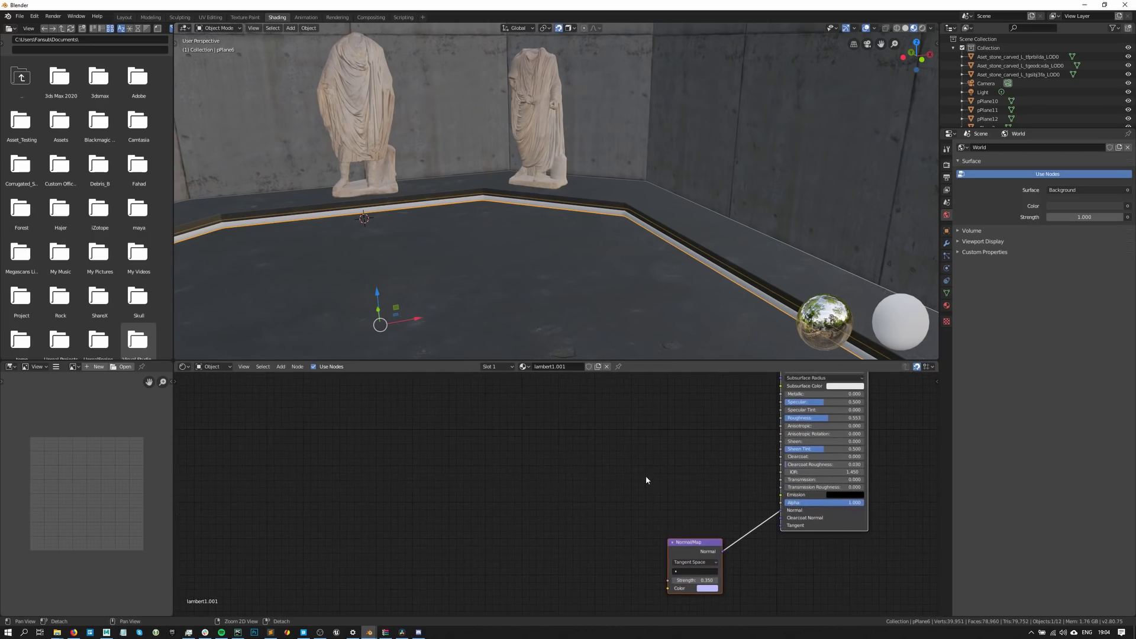
pyautogui.hotkey('shift', 'a')
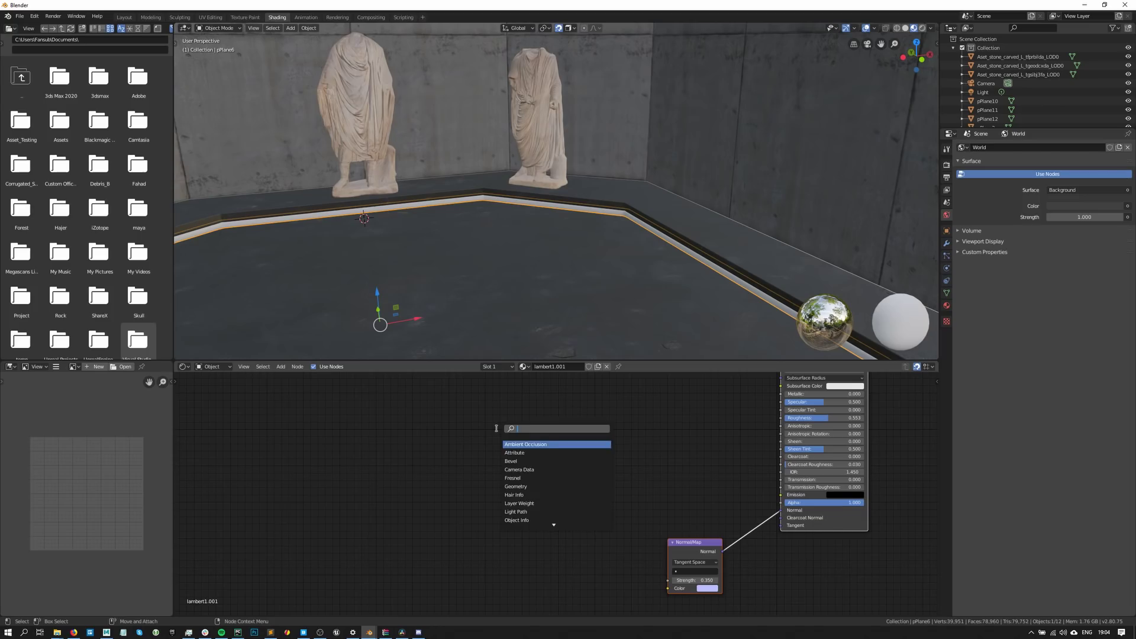
pyautogui.write('rgb')
pyautogui.press('Return')
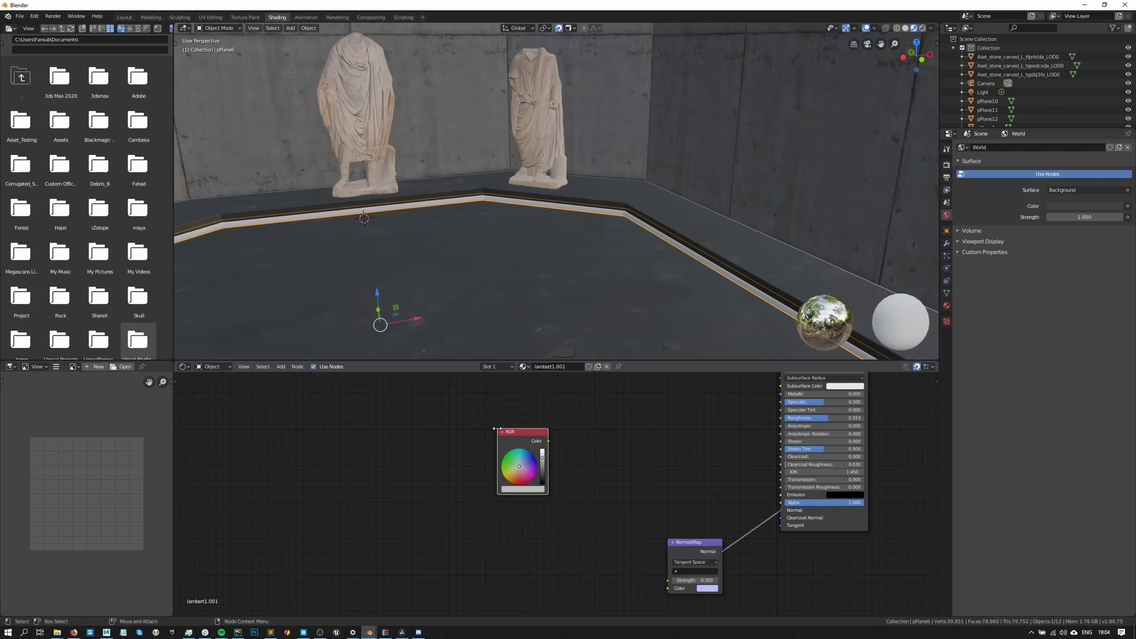
pyautogui.click(497, 428)
pyautogui.moveTo(539, 438); pyautogui.dragTo(772, 495)
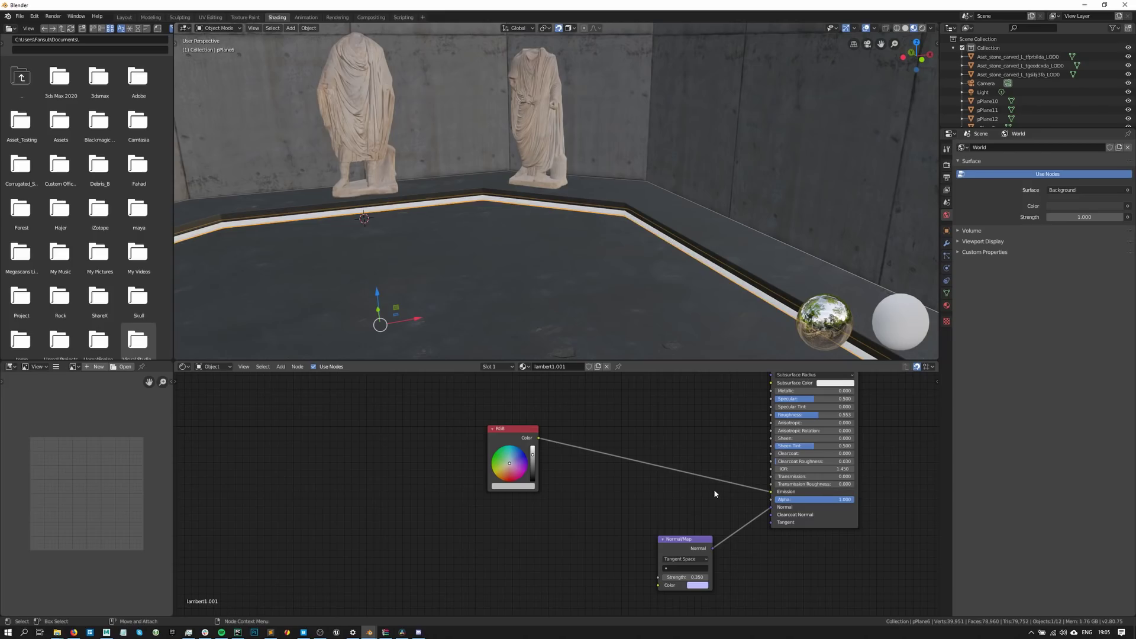
# - Raise the RGB node's brightness to full white for the trim's emission
pyautogui.moveTo(657, 214); pyautogui.dragTo(544, 119, button='middle')
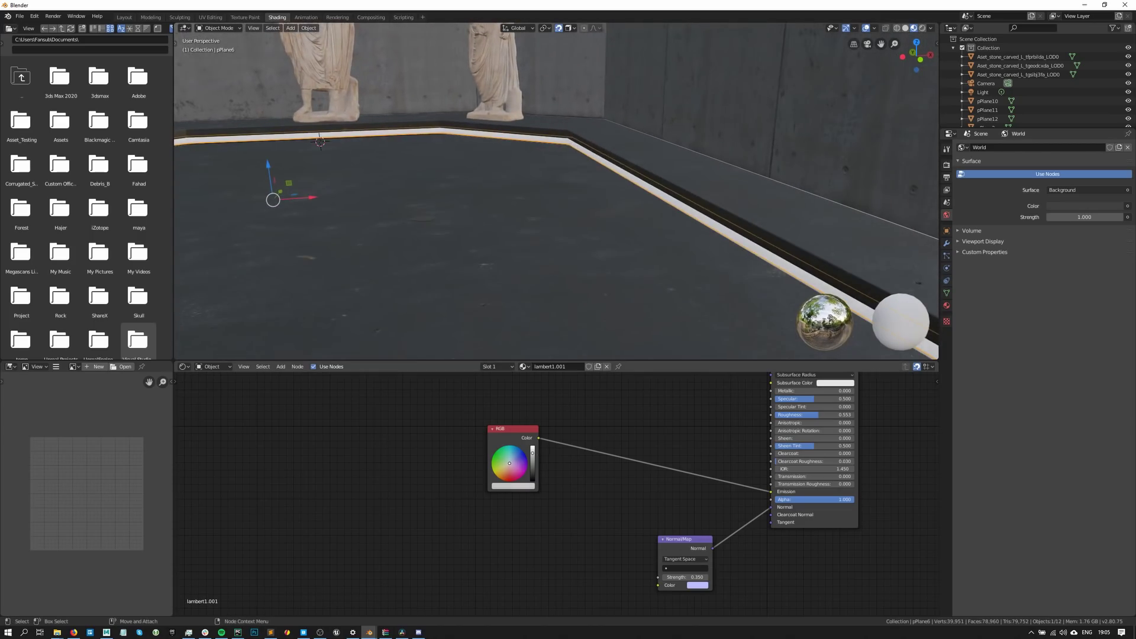
pyautogui.click(533, 480)
pyautogui.moveTo(533, 480); pyautogui.dragTo(533, 447)
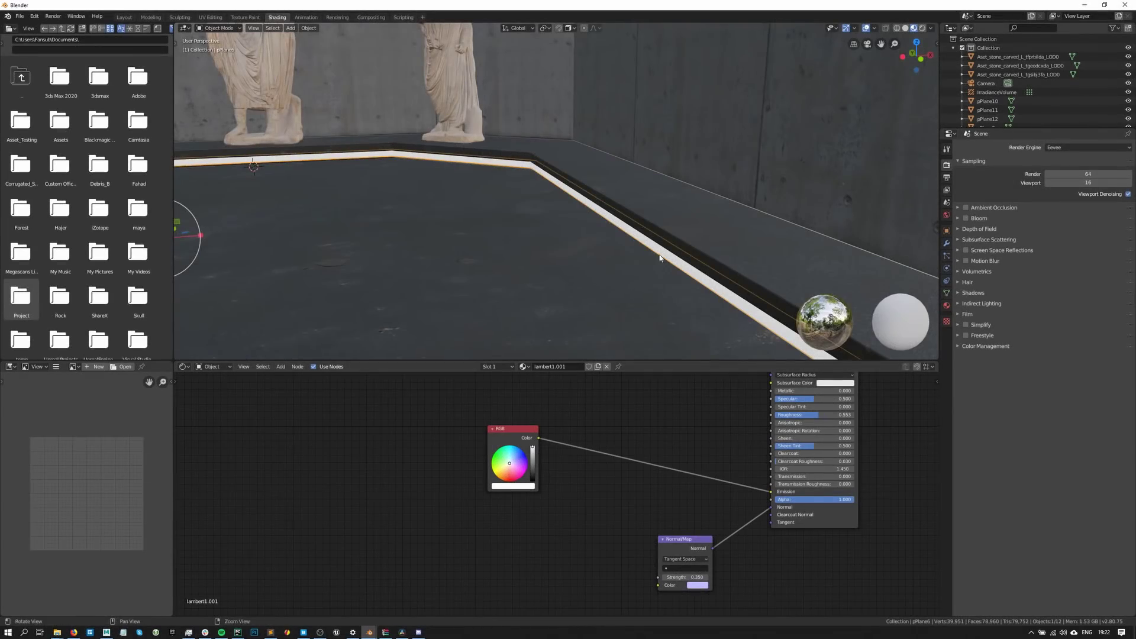
# - Switch the viewport to Rendered shading and inspect the glowing floor strip
pyautogui.moveTo(601, 216); pyautogui.dragTo(622, 192, button='middle')
pyautogui.click(923, 27)
pyautogui.moveTo(715, 182)
pyautogui.mouseDown(button='middle')
pyautogui.moveTo(677, 171)
pyautogui.moveTo(692, 172)
pyautogui.moveTo(626, 242)
pyautogui.mouseUp(button='middle')
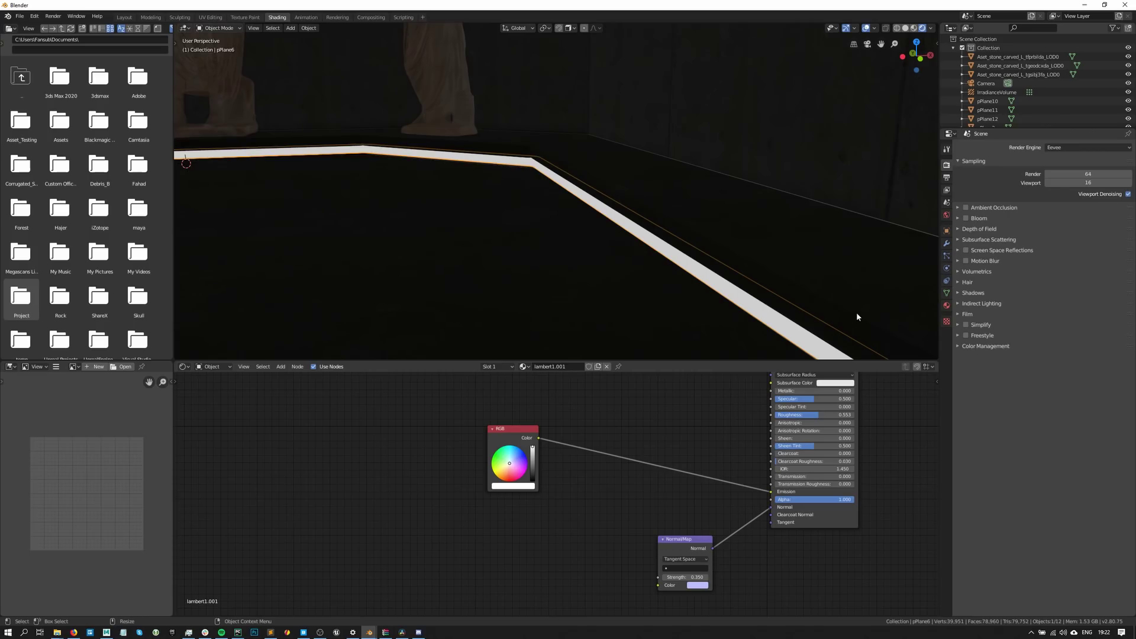
# - Add an Irradiance Volume light probe and move it into the gallery
pyautogui.click(289, 29)
pyautogui.moveTo(330, 148)
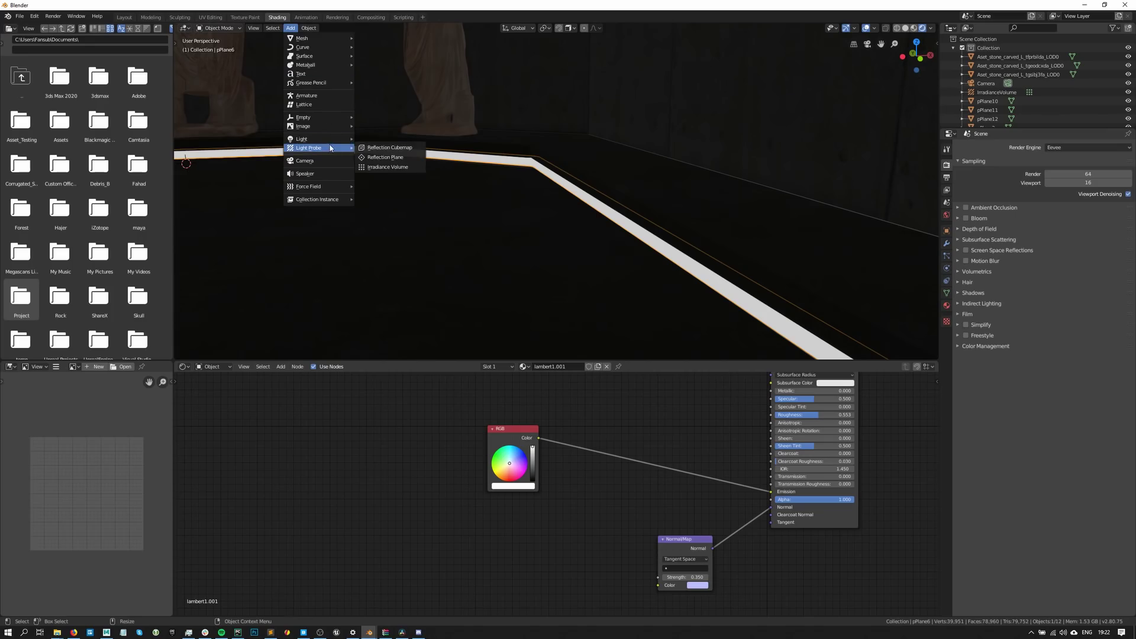
pyautogui.click(387, 167)
pyautogui.scroll(-6, 464, 197)
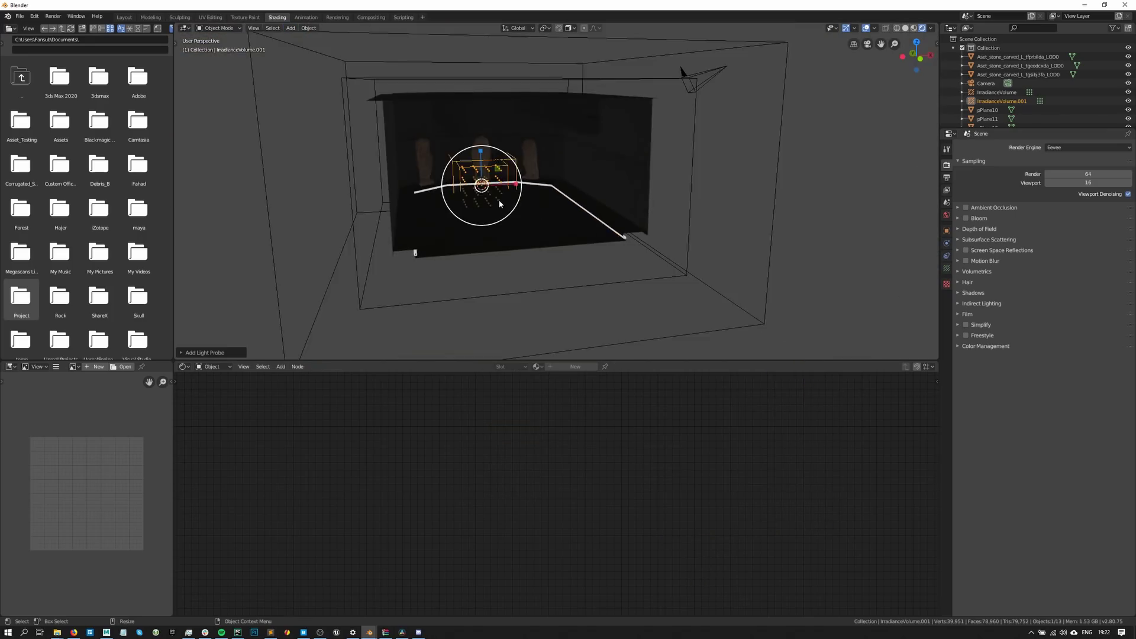
pyautogui.moveTo(500, 204); pyautogui.dragTo(578, 218, button='middle')
pyautogui.press('g')
pyautogui.hotkey('shift', 'x')
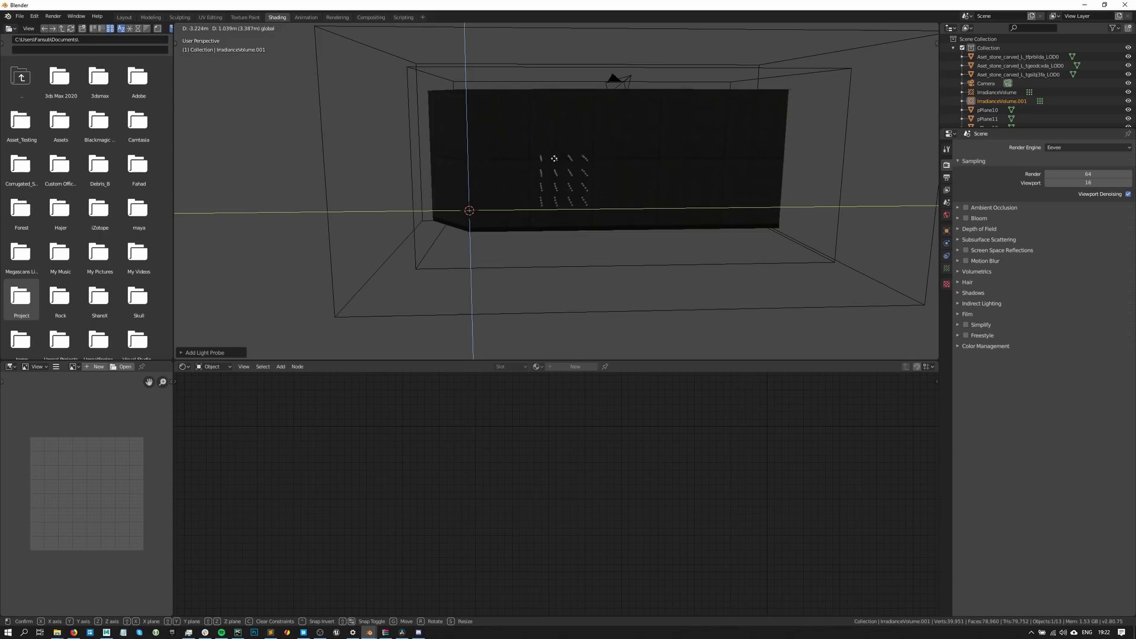
pyautogui.click(609, 142)
pyautogui.press('KP_Decimal')
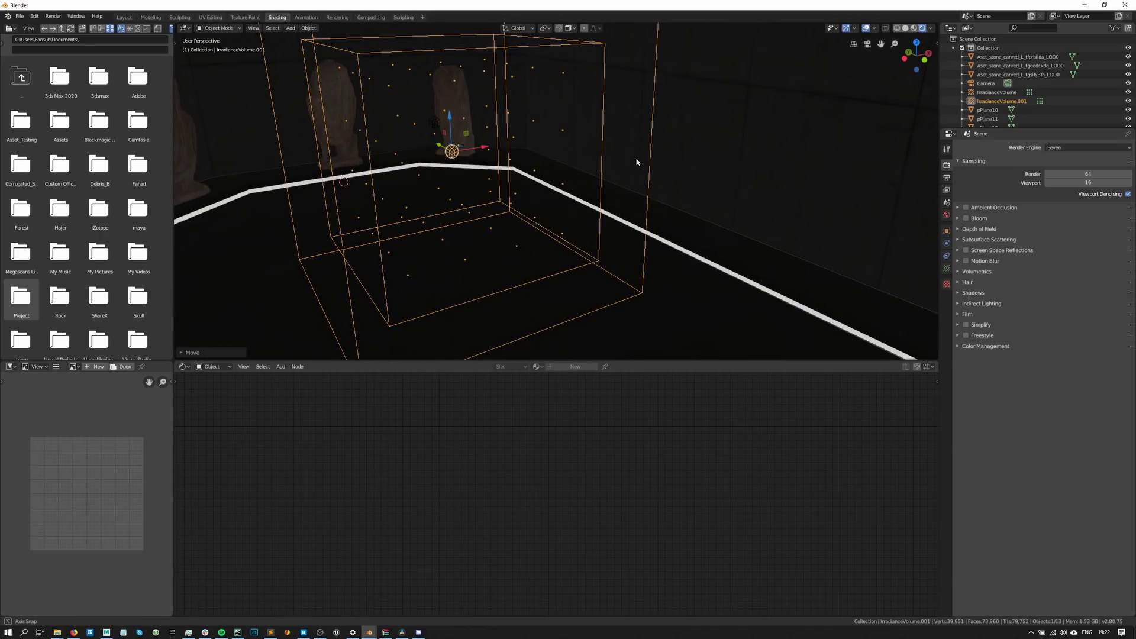
# - Set the irradiance volume's resolution to 8 on X, Y and Z
pyautogui.click(947, 268)
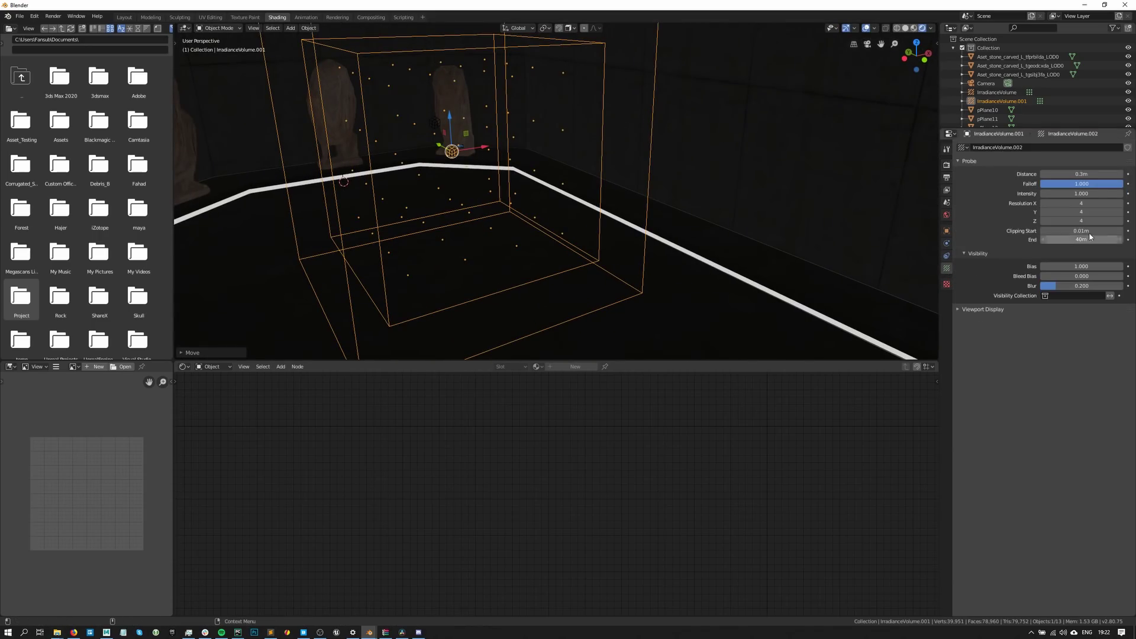
pyautogui.click(1094, 203)
pyautogui.write('48')
pyautogui.press('BackSpace')
pyautogui.press('BackSpace')
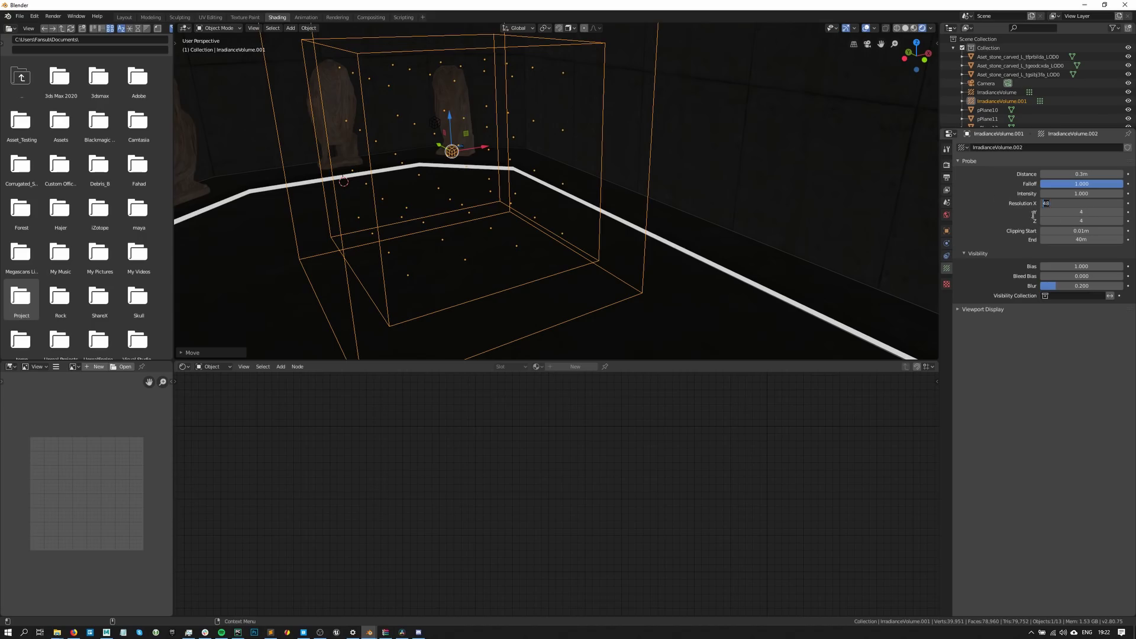
pyautogui.write('8')
pyautogui.press('Tab')
pyautogui.write('8')
pyautogui.press('Tab')
pyautogui.write('8')
pyautogui.press('Return')
# - Scale the irradiance volume up to enclose the whole gallery room
pyautogui.moveTo(456, 195); pyautogui.dragTo(592, 195, button='middle')
pyautogui.scroll(3, 592, 196)
pyautogui.press('s')
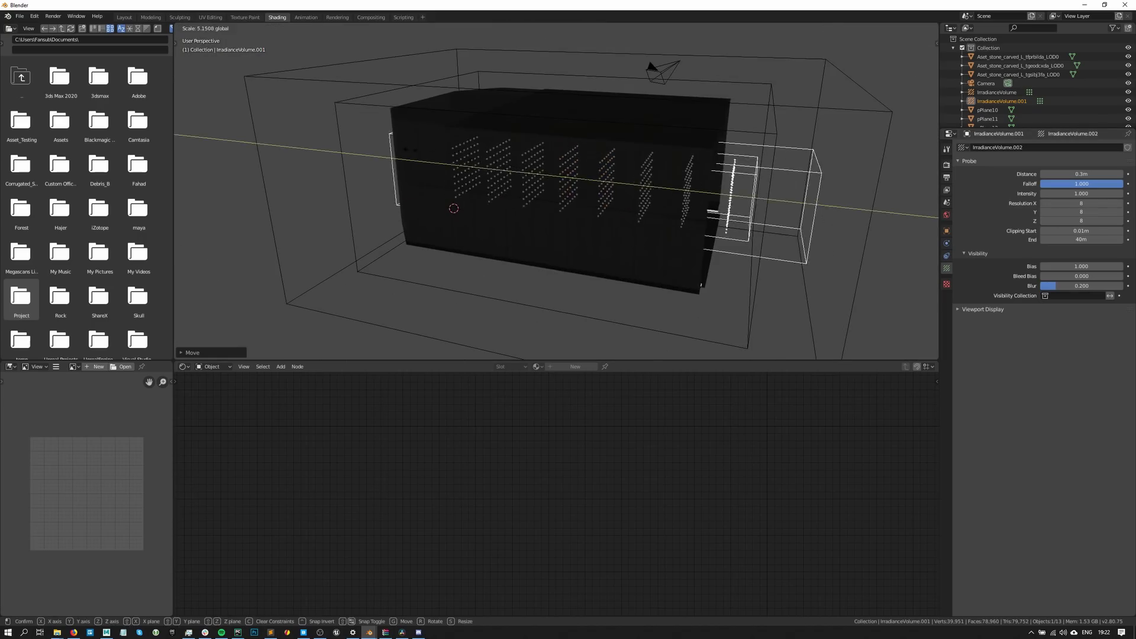
pyautogui.click(599, 76)
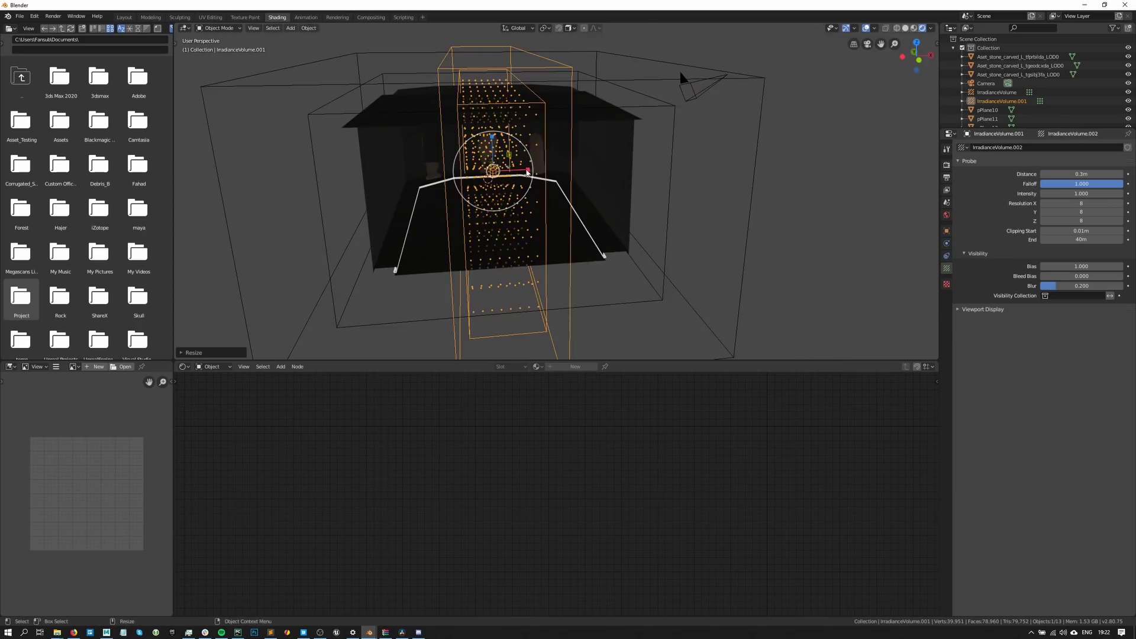
pyautogui.scroll(6, 506, 201)
# - Deselect the volume and bake indirect lighting from the Eevee render settings
pyautogui.moveTo(506, 201); pyautogui.dragTo(545, 83, button='middle')
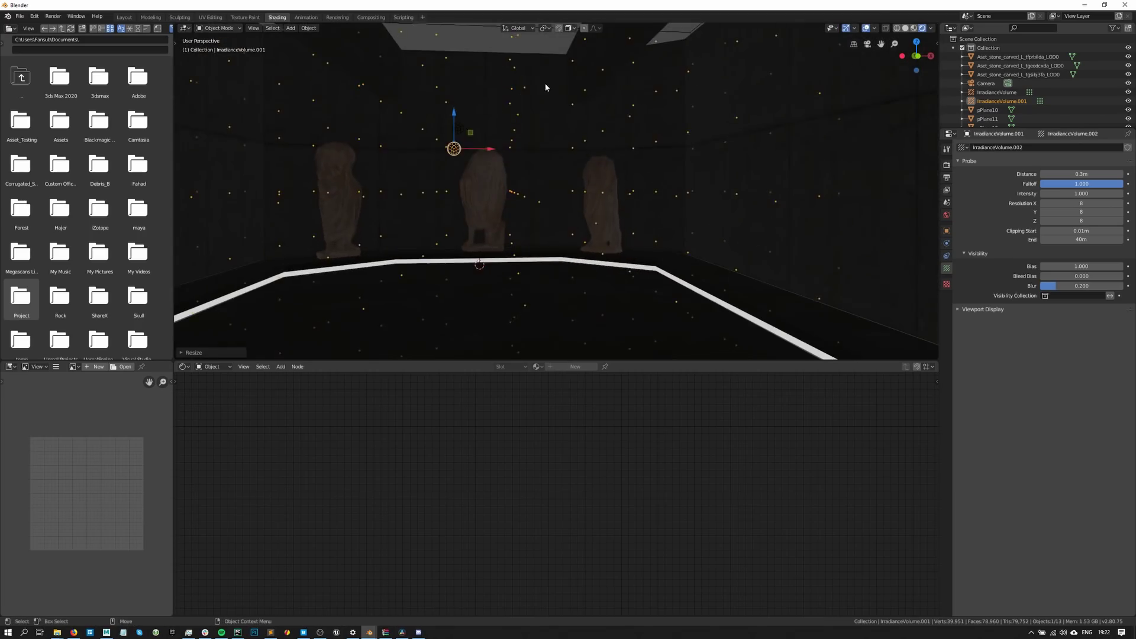
pyautogui.click(665, 198)
pyautogui.scroll(1, 638, 202)
pyautogui.scroll(1, 637, 202)
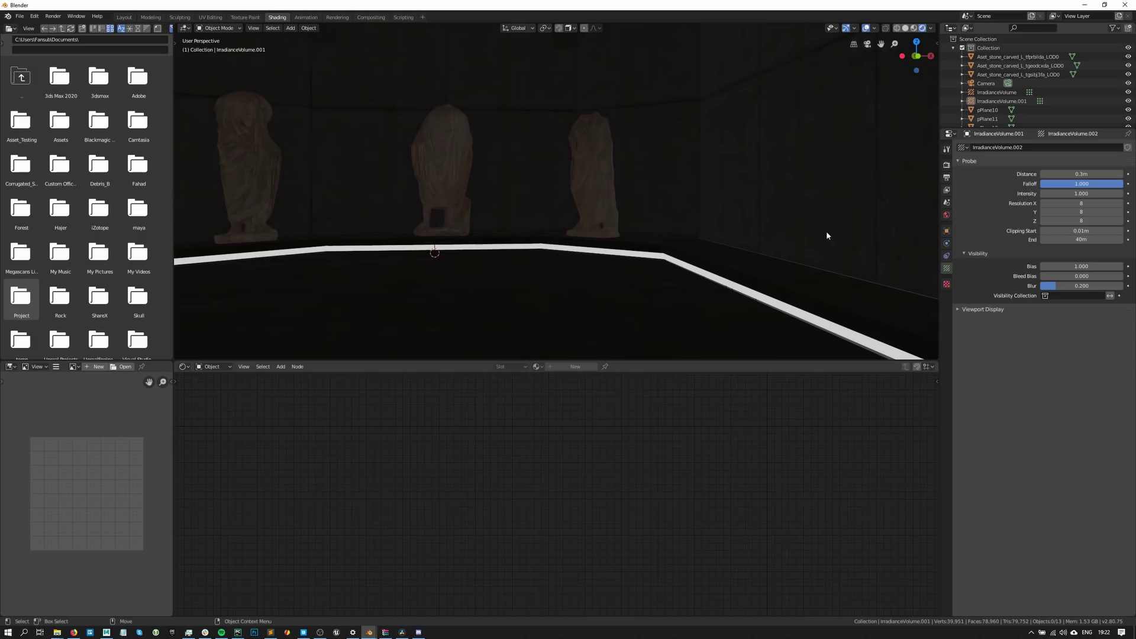
pyautogui.click(946, 166)
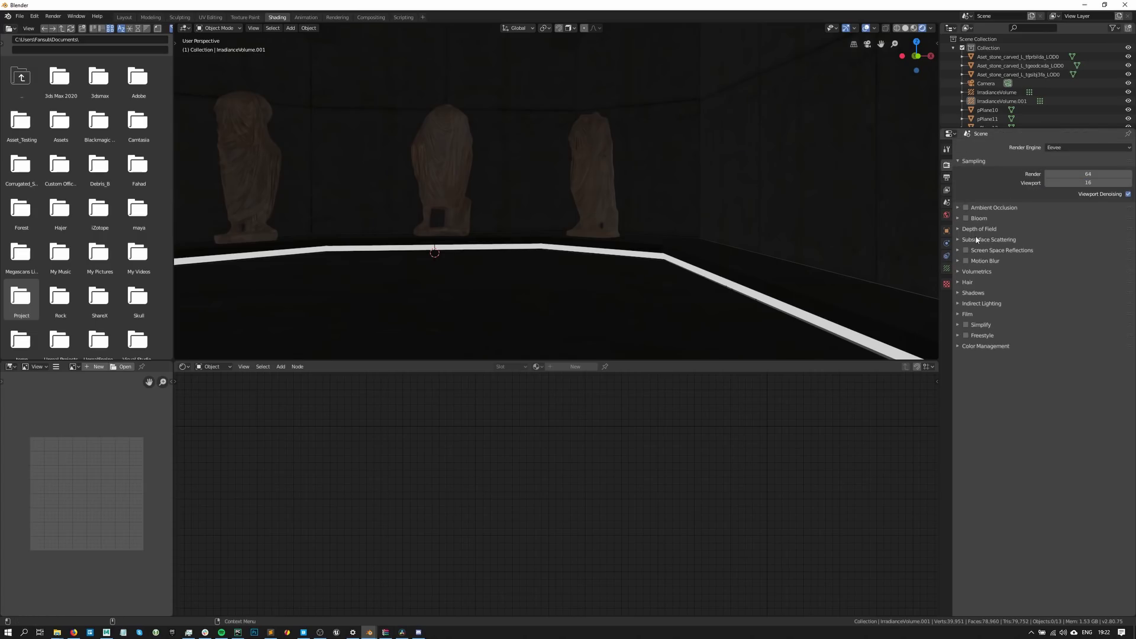
pyautogui.click(957, 303)
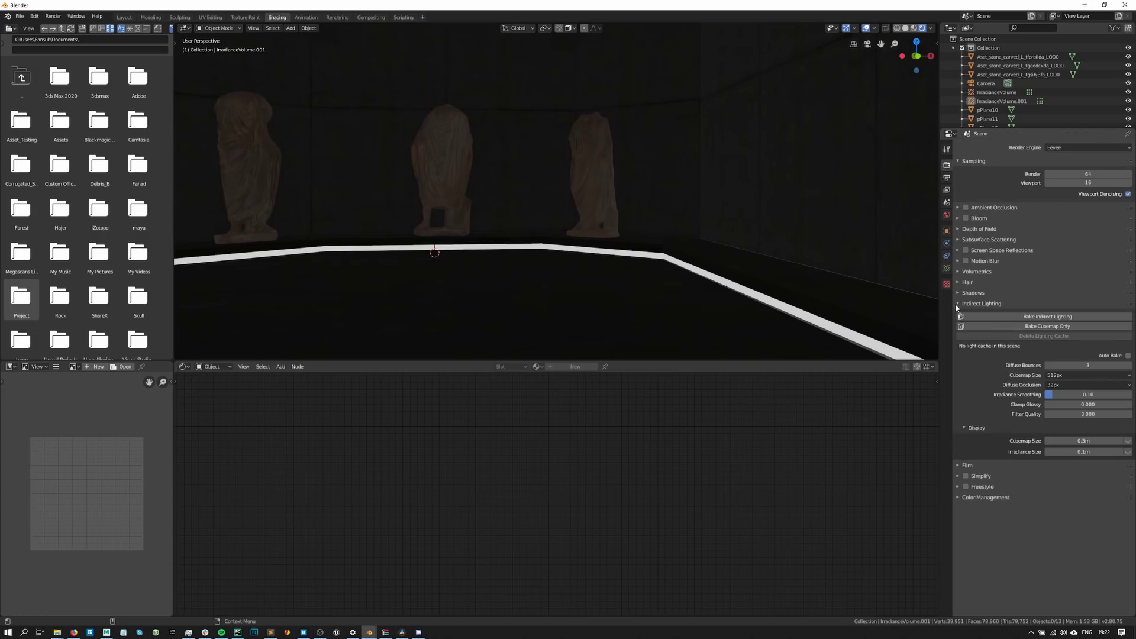
pyautogui.click(1010, 315)
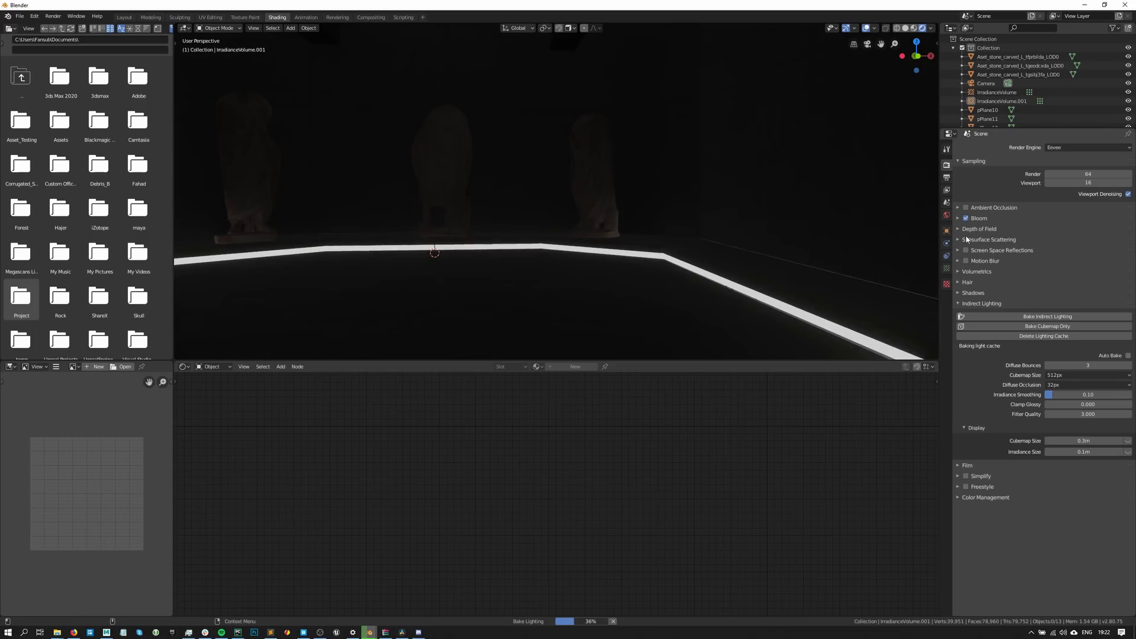
# - Turn on Screen Space Reflections and raise the ambient occlusion distance to 0.95 m
pyautogui.click(966, 251)
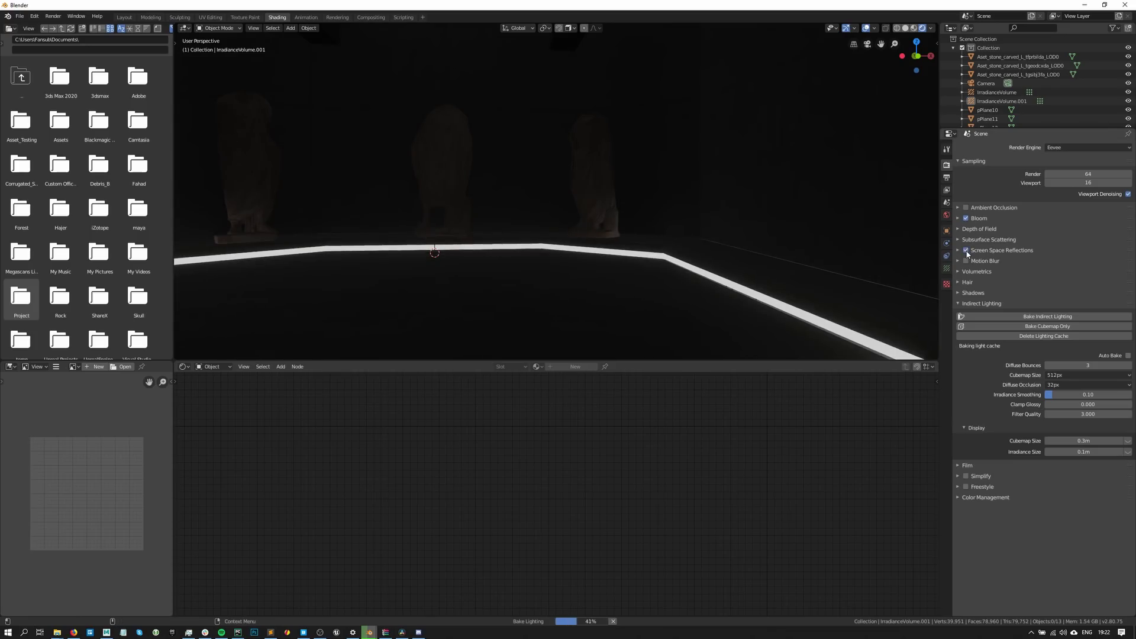
pyautogui.click(962, 207)
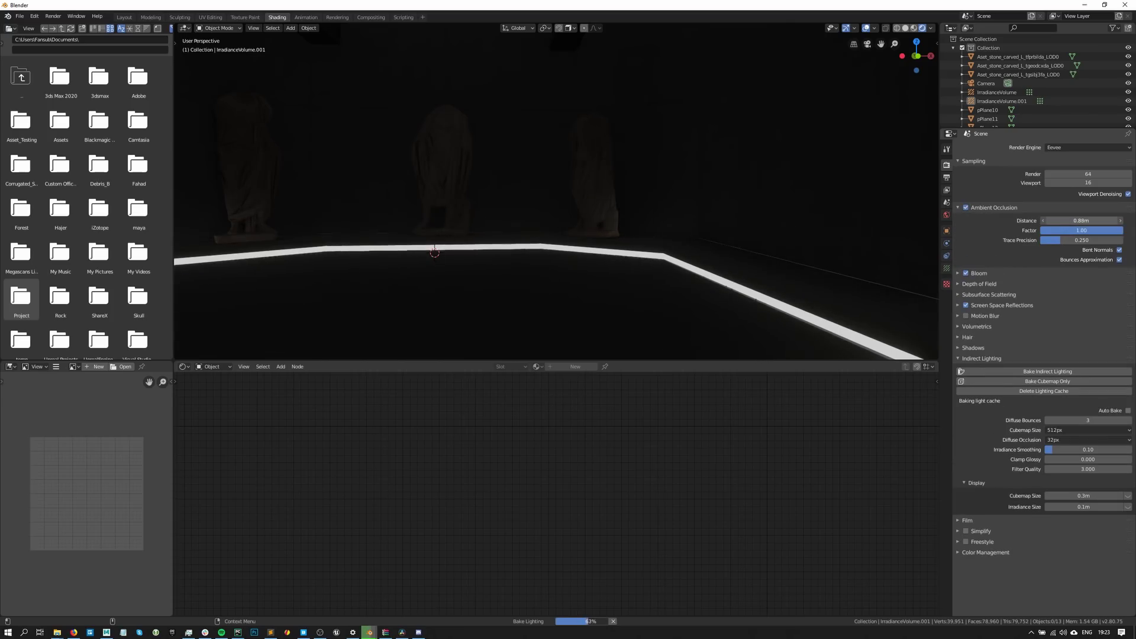
pyautogui.moveTo(1074, 220); pyautogui.dragTo(1101, 220)
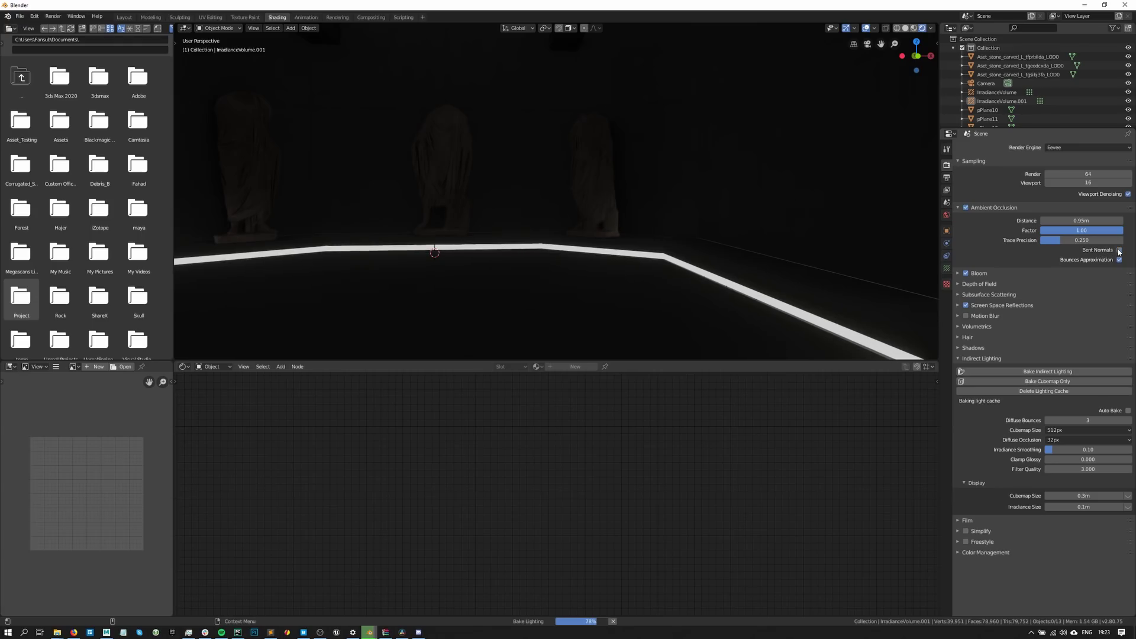
# - Delete the existing light cache and start a fresh indirect lighting bake
pyautogui.click(1044, 391)
pyautogui.click(1048, 373)
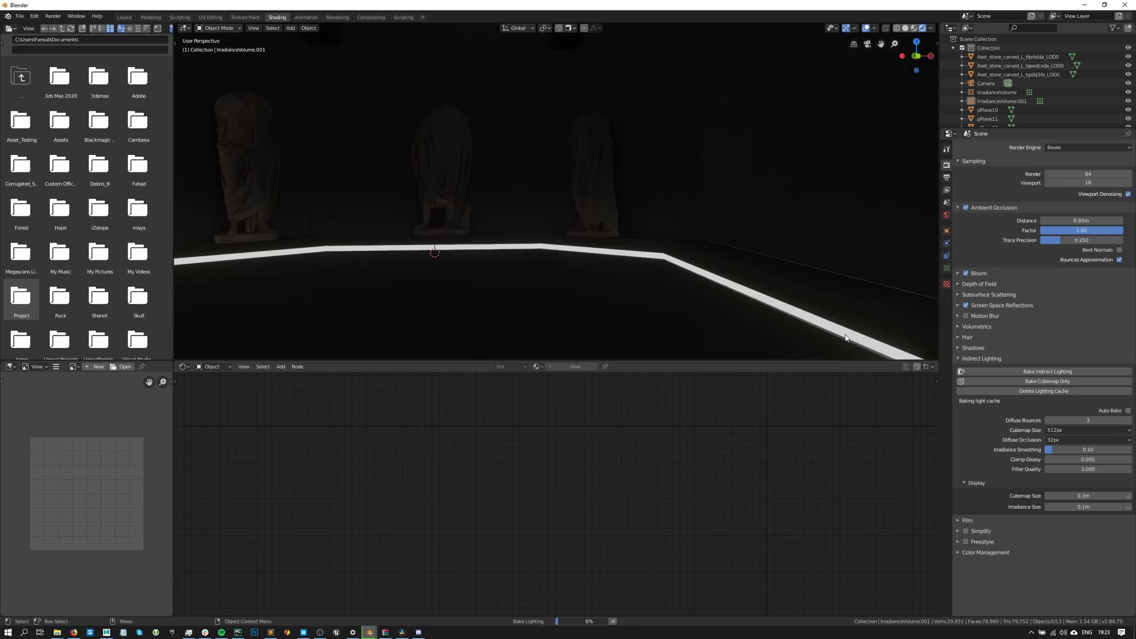
pyautogui.moveTo(639, 234); pyautogui.dragTo(489, 222, button='middle')
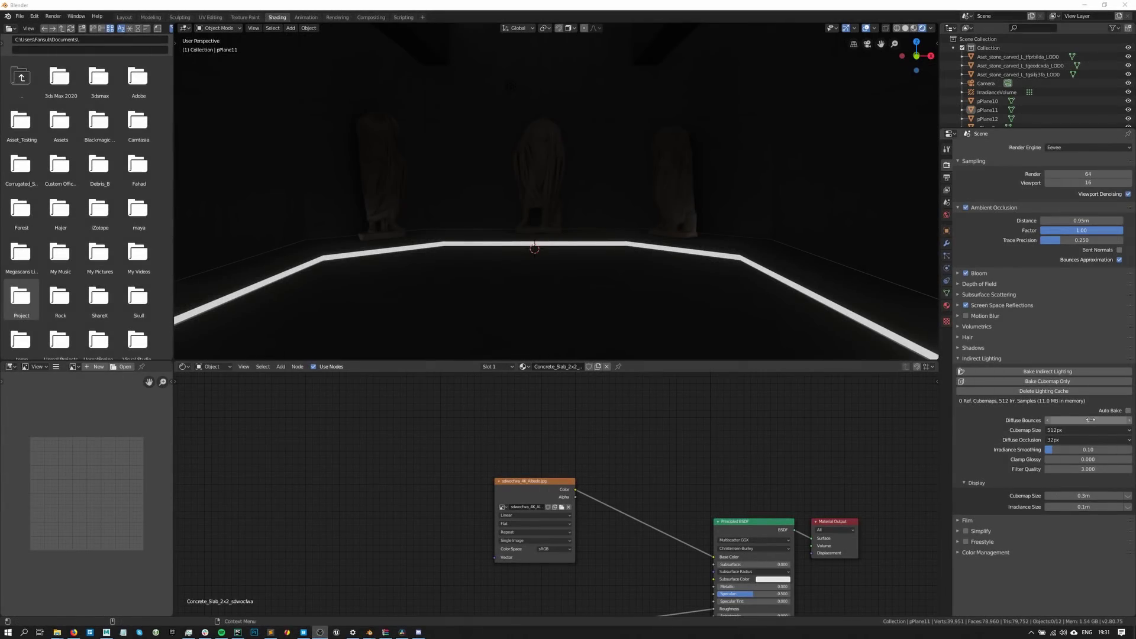
# - Set diffuse bounces to 6 and enable High Bitdepth shadows
pyautogui.click(1091, 420)
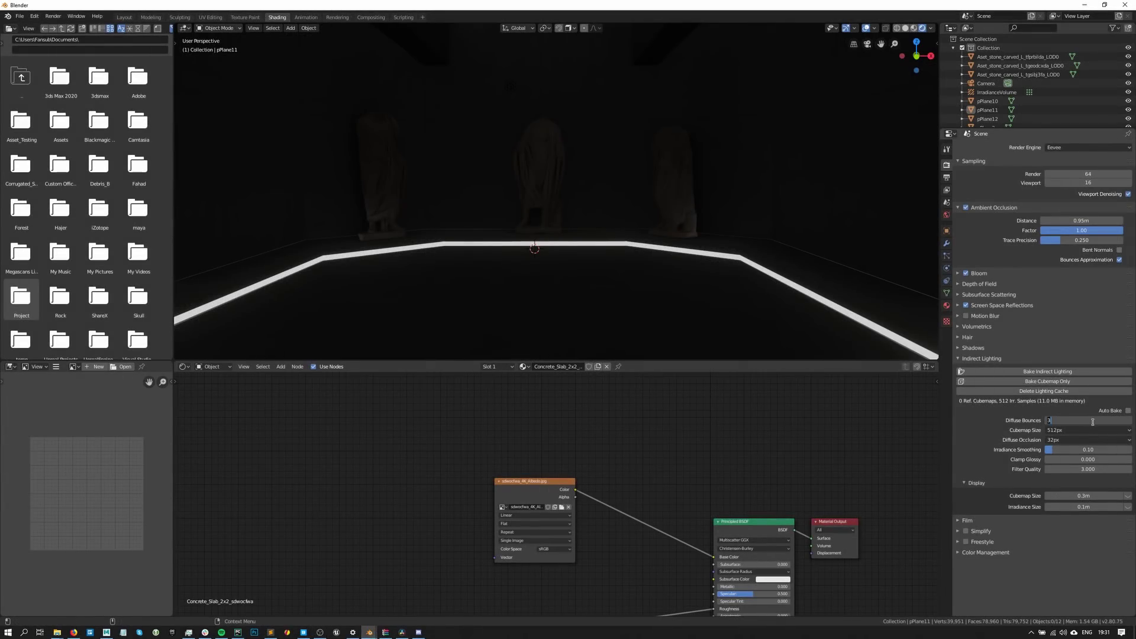
pyautogui.press('Return')
pyautogui.click(959, 358)
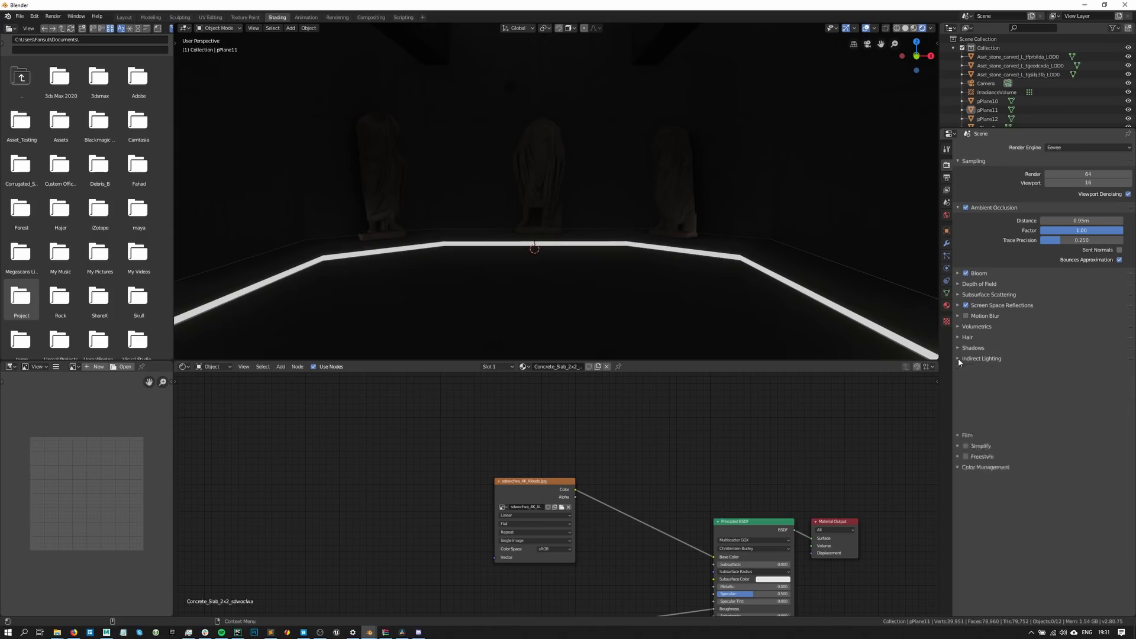
pyautogui.click(960, 348)
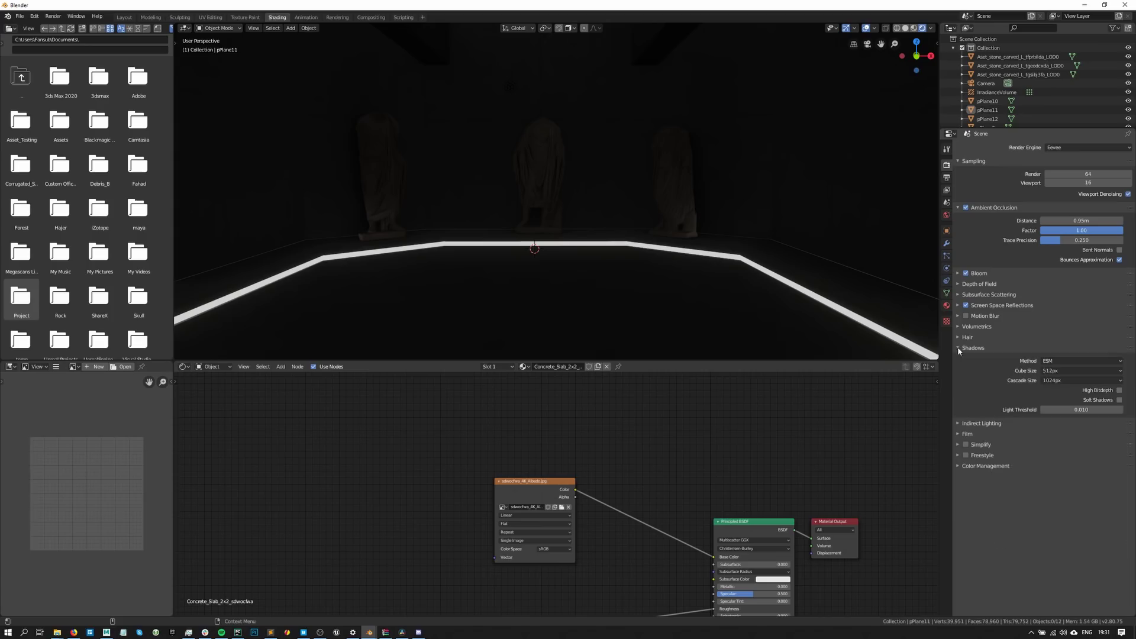
pyautogui.click(1120, 390)
# - Set render and viewport samples to 128, then rebake indirect lighting
pyautogui.click(1095, 174)
pyautogui.write('128')
pyautogui.press('Return')
pyautogui.click(1099, 184)
pyautogui.write('12')
pyautogui.press('Return')
pyautogui.click(964, 425)
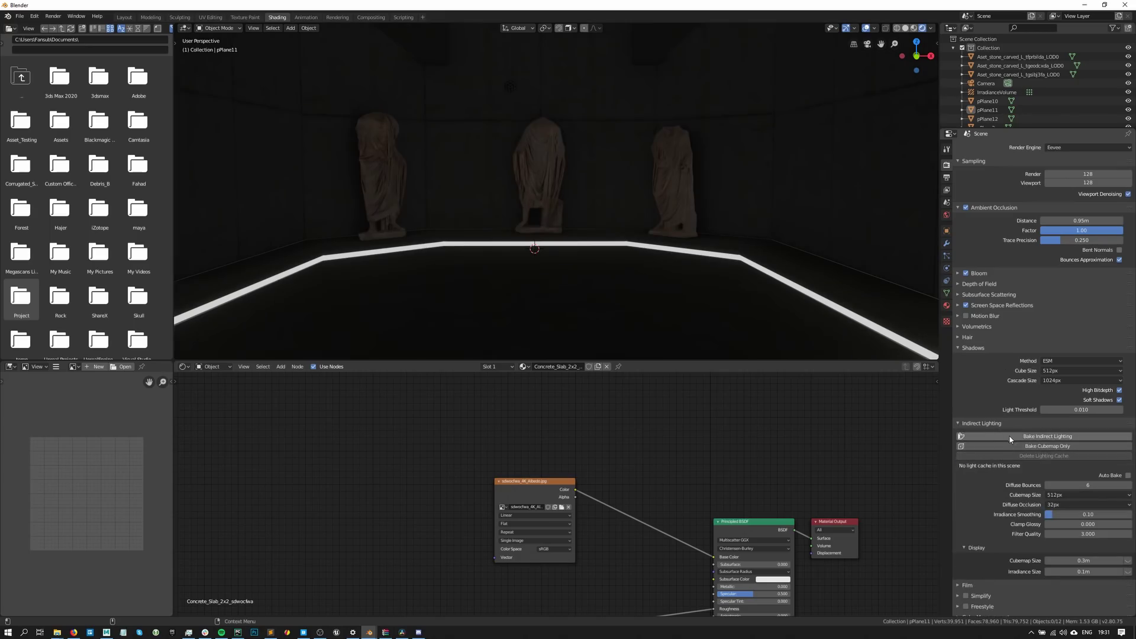
pyautogui.click(1011, 437)
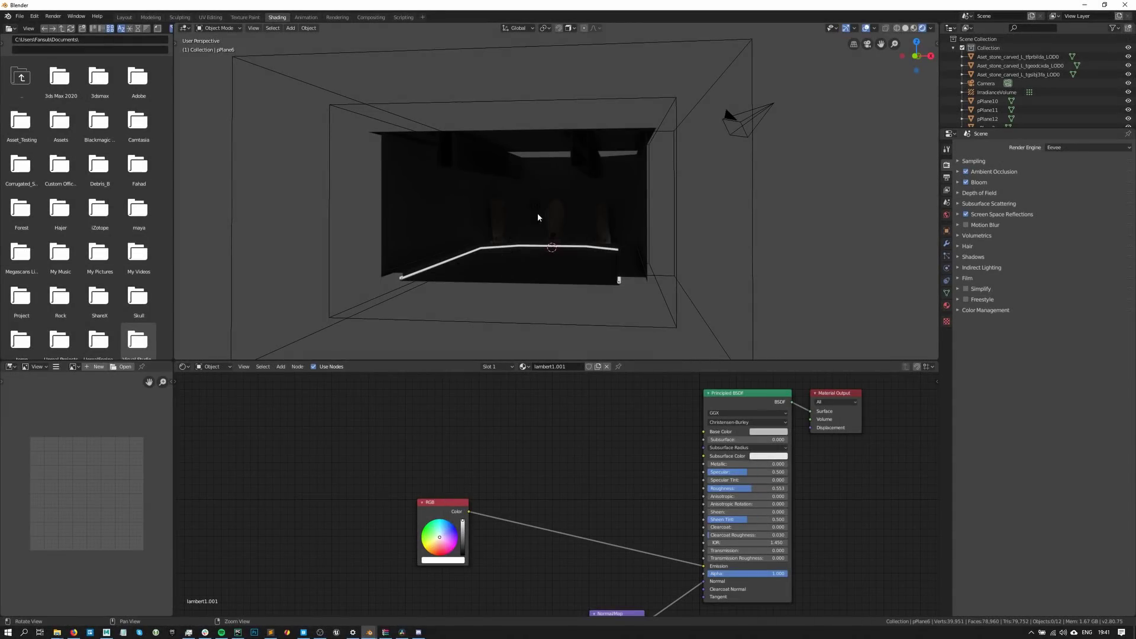
pyautogui.moveTo(538, 218); pyautogui.dragTo(554, 197, button='middle')
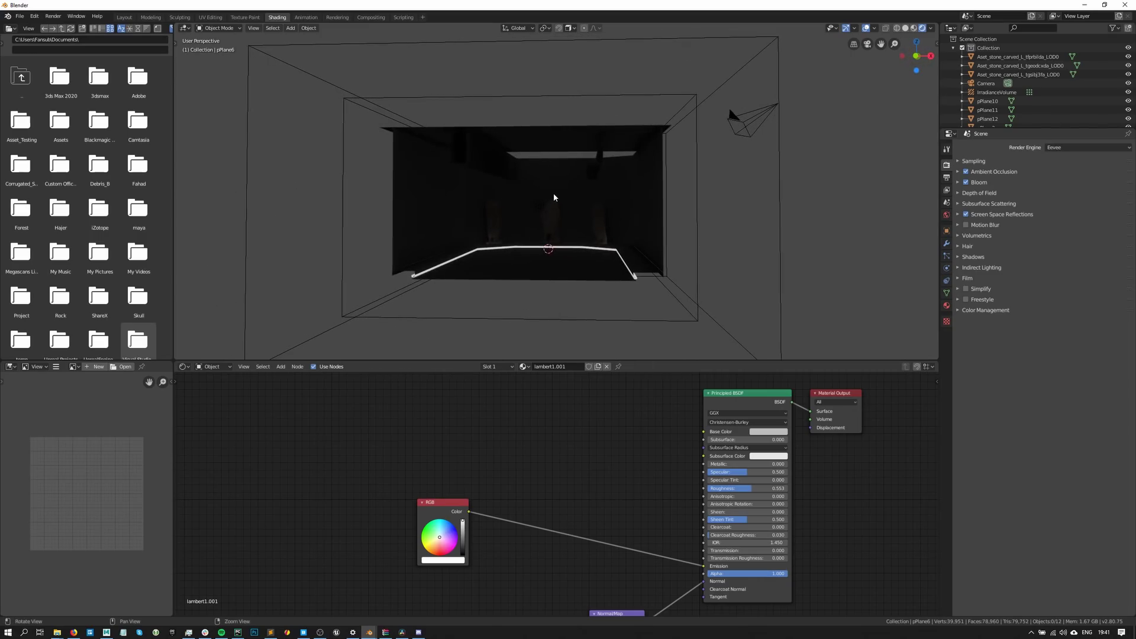
pyautogui.scroll(-2, 542, 156)
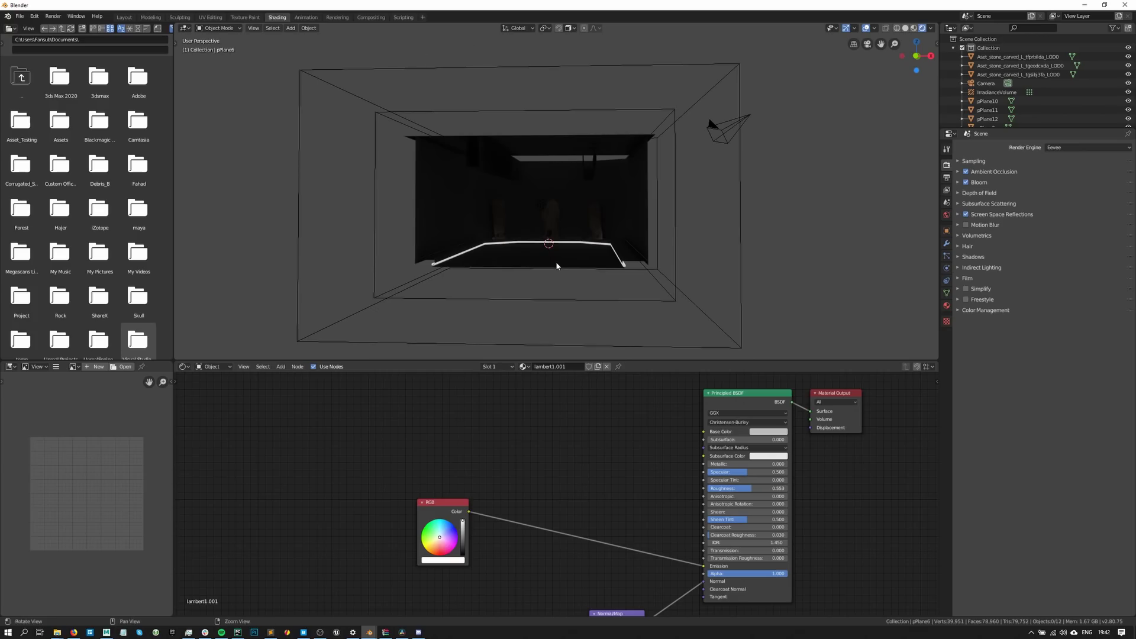
pyautogui.keyDown('ctrl'); pyautogui.moveTo(556, 267); pyautogui.dragTo(503, 187, button='middle'); pyautogui.keyUp('ctrl')
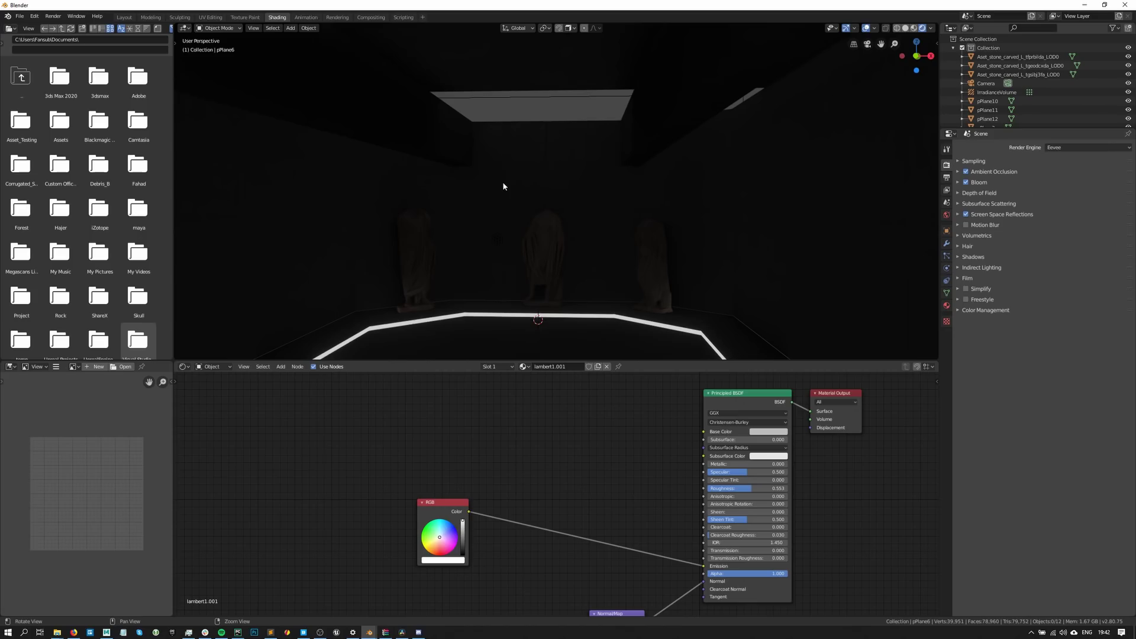
# - Switch the Shader Editor to World and frame the world nodes
pyautogui.click(213, 367)
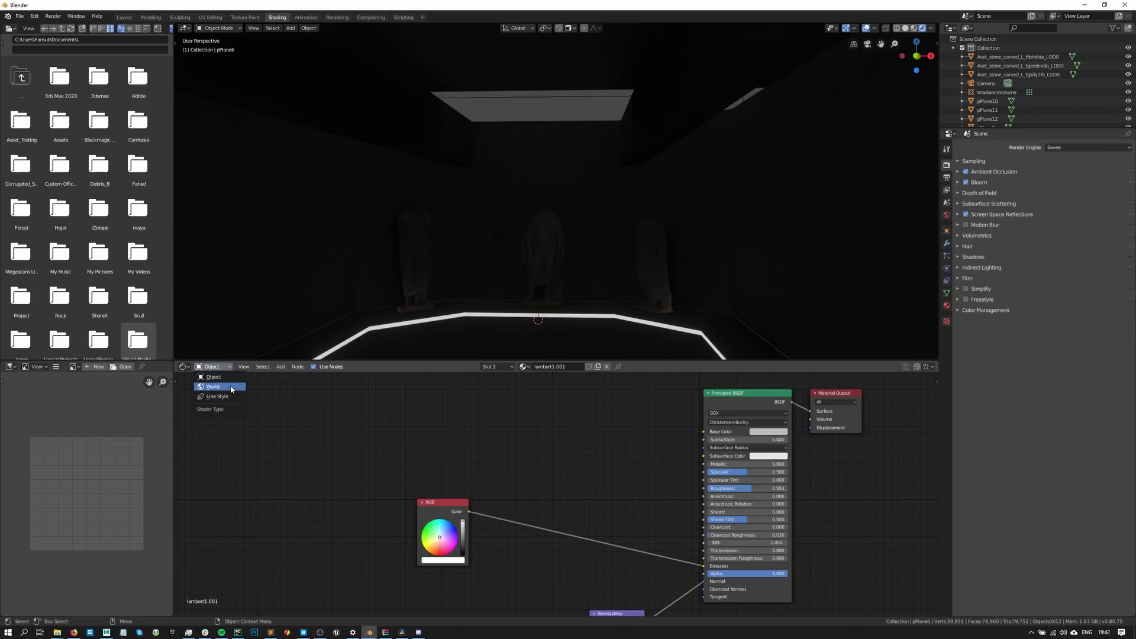
pyautogui.click(230, 387)
pyautogui.moveTo(538, 414); pyautogui.dragTo(373, 435, button='middle')
pyautogui.keyDown('ctrl'); pyautogui.moveTo(451, 413); pyautogui.dragTo(520, 456, button='middle'); pyautogui.keyUp('ctrl')
# - Set the World Background strength to 0.5
pyautogui.click(586, 456)
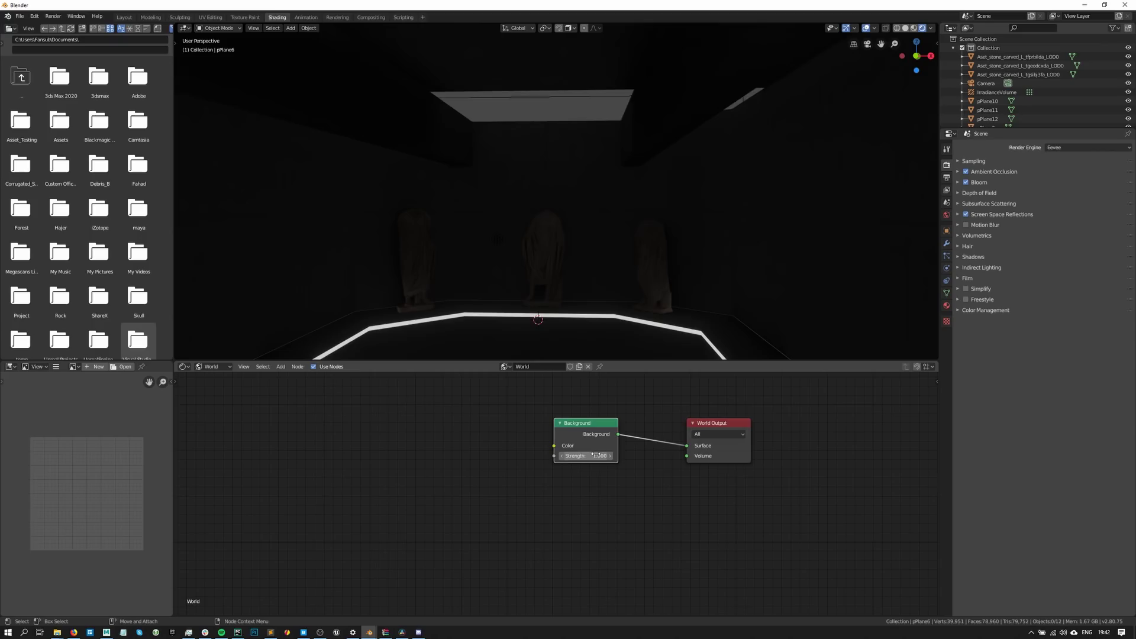
pyautogui.write('0.3')
pyautogui.press('Return')
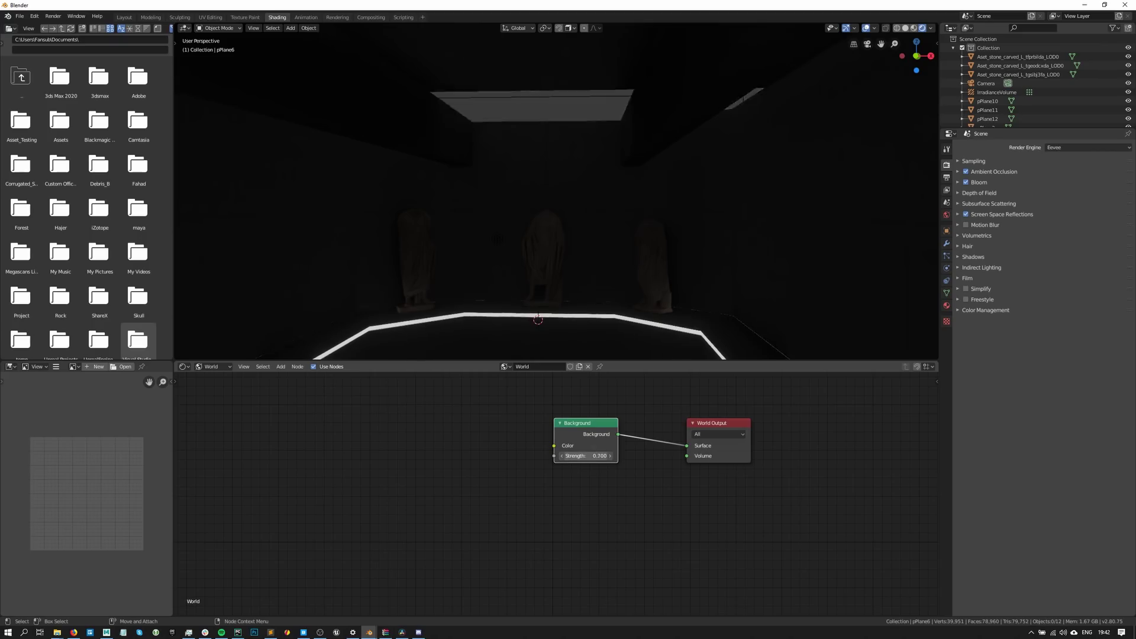
pyautogui.moveTo(586, 456); pyautogui.dragTo(591, 456)
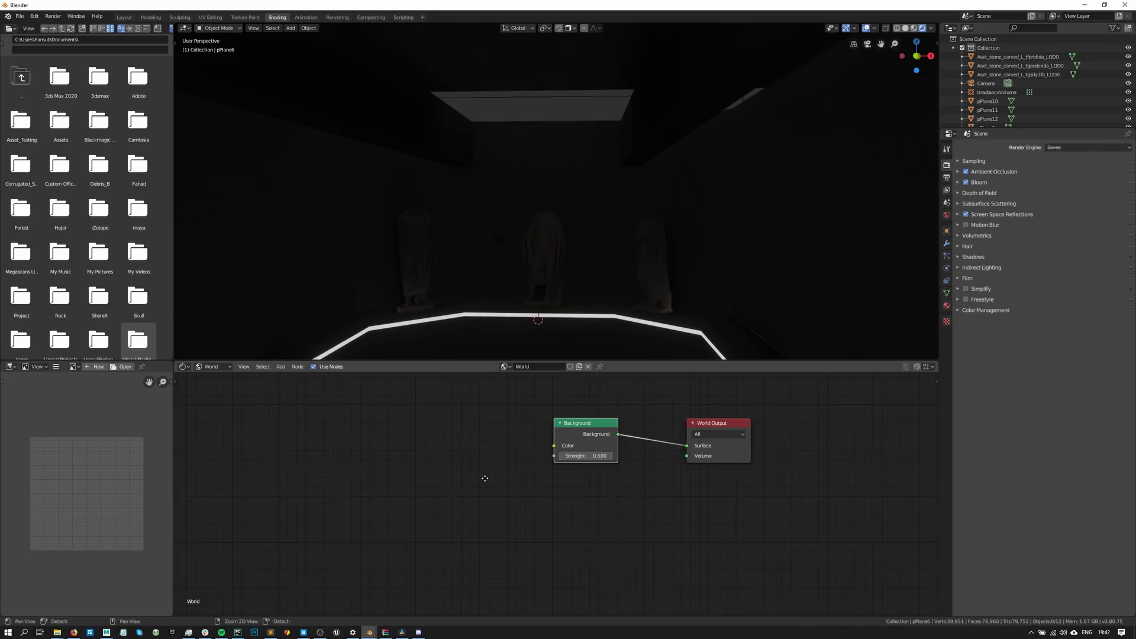
# - Make room left of the Background node and search the Add menu for 'environ'
pyautogui.moveTo(484, 476); pyautogui.dragTo(560, 485, button='middle')
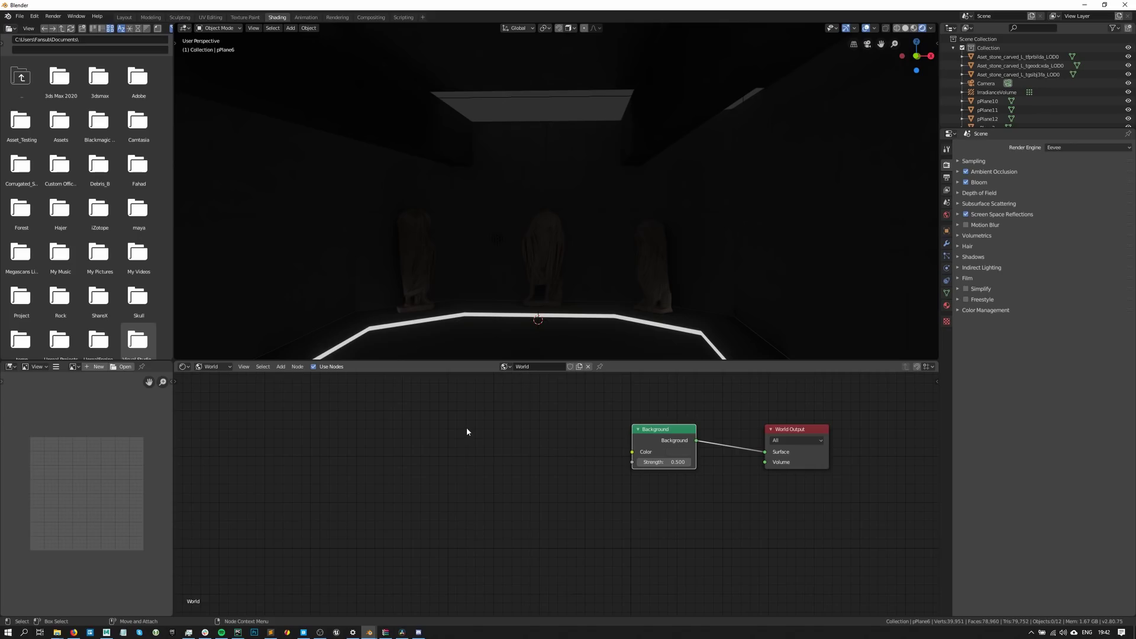
pyautogui.hotkey('shift', 'a')
pyautogui.press('Return')
pyautogui.write('env')
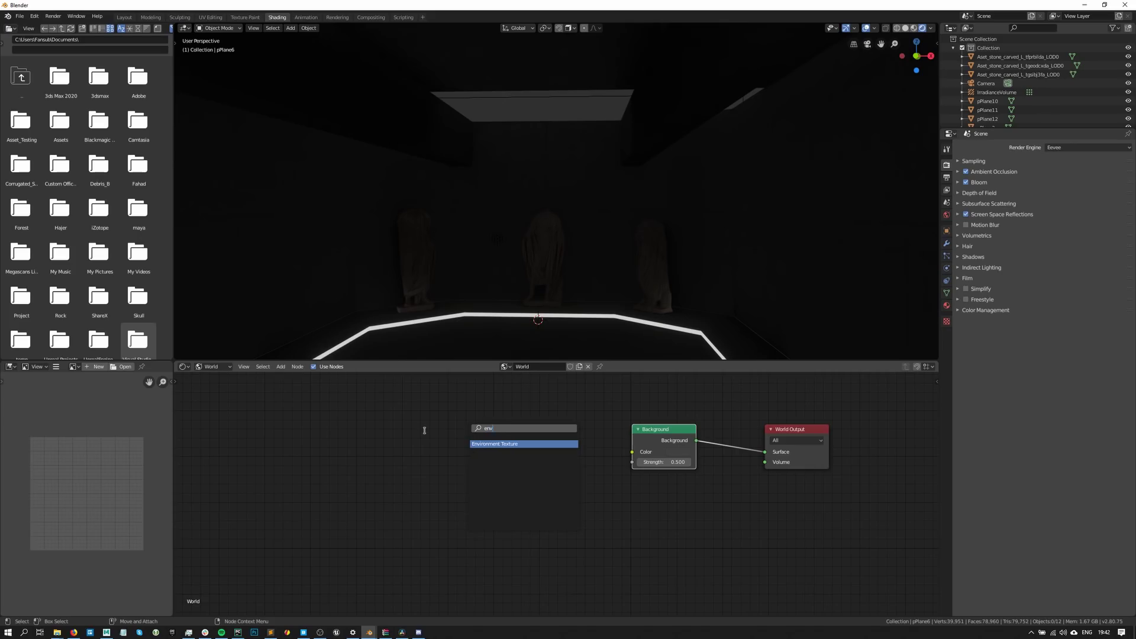
pyautogui.write('iron')
# - Place an Environment Texture node left of Background and load cayley_interior_4k.hdr
pyautogui.click(551, 444)
pyautogui.click(439, 422)
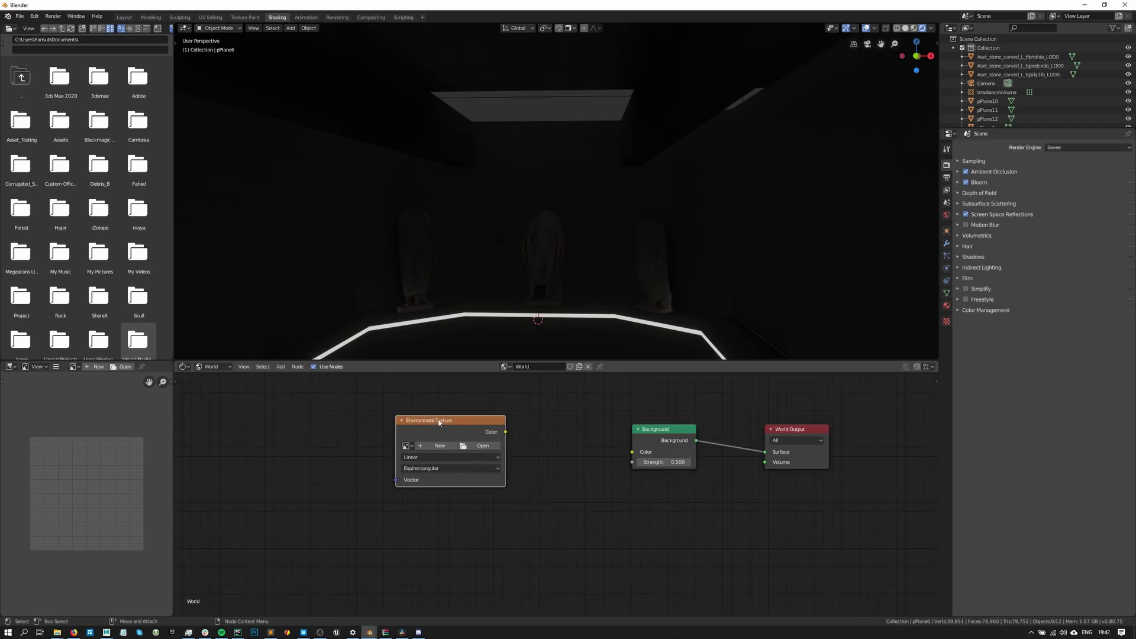
pyautogui.click(481, 446)
pyautogui.click(165, 345)
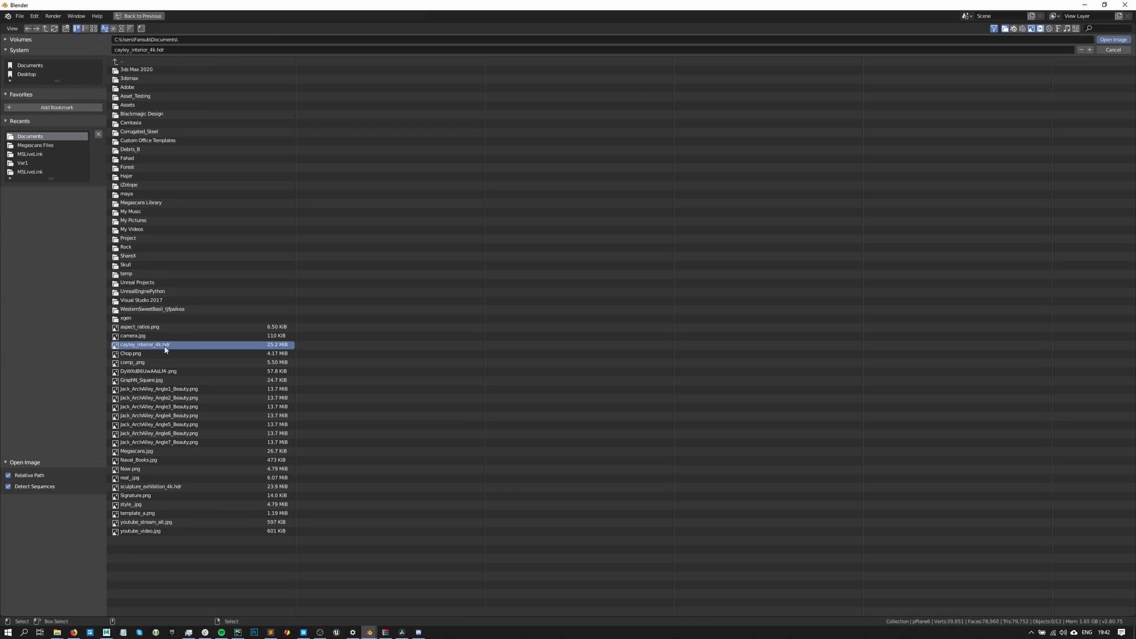
pyautogui.click(1113, 40)
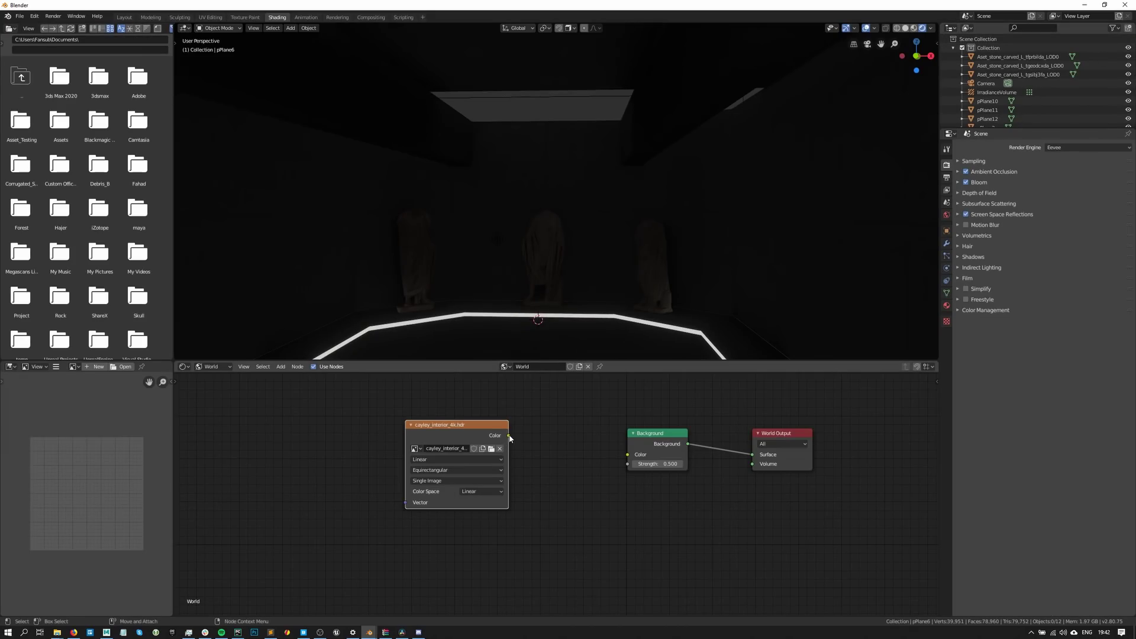
# - Link the HDRI Color output directly to World Output Surface and inspect the lit scene
pyautogui.moveTo(509, 435); pyautogui.dragTo(756, 455)
pyautogui.moveTo(670, 449); pyautogui.dragTo(617, 503)
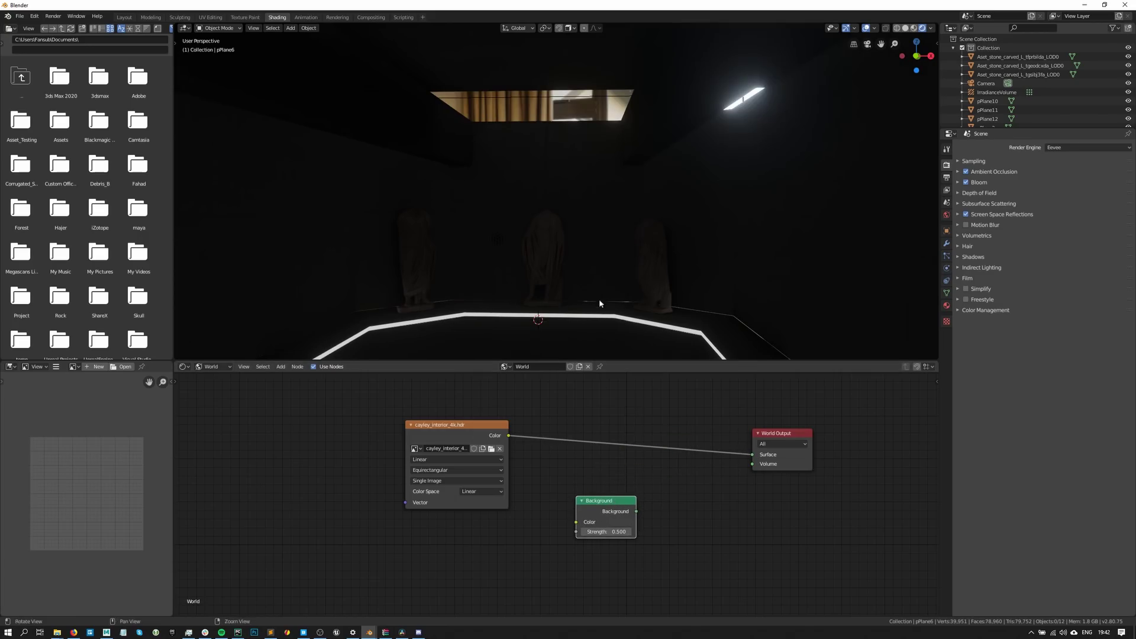
pyautogui.scroll(4, 599, 299)
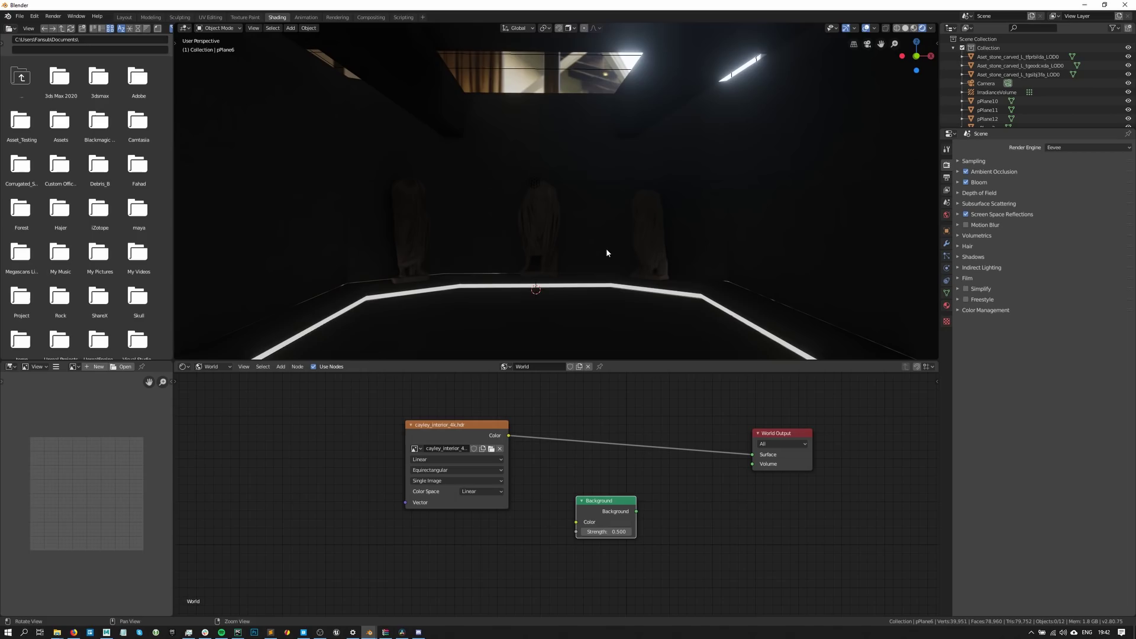
pyautogui.scroll(-6, 602, 219)
pyautogui.moveTo(645, 176); pyautogui.dragTo(622, 177, button='middle')
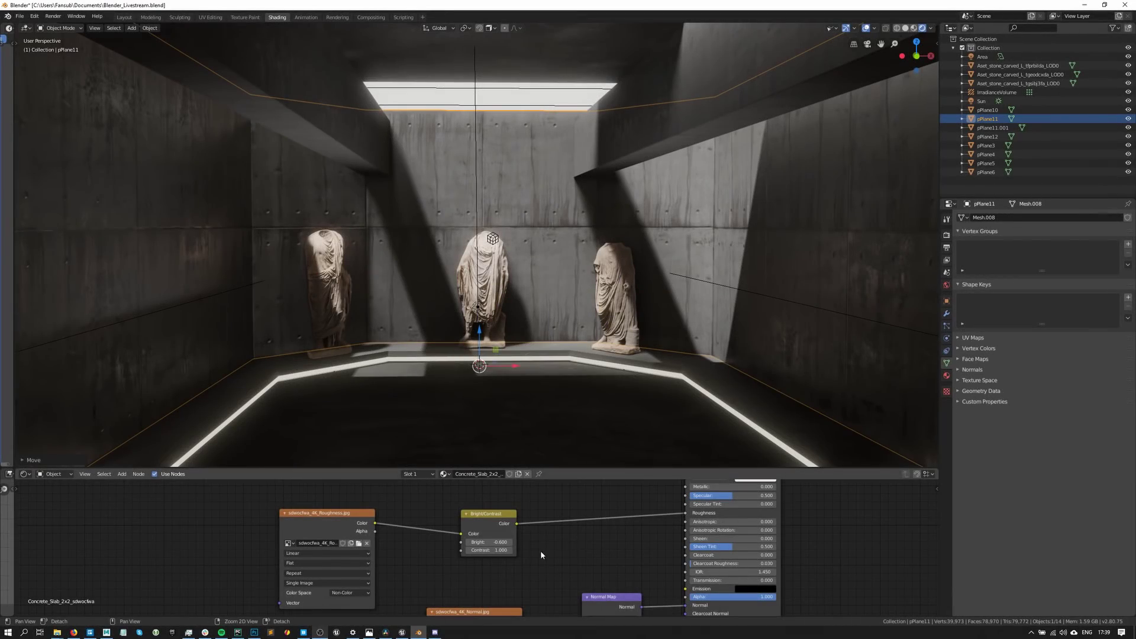
pyautogui.moveTo(541, 550); pyautogui.dragTo(486, 556, button='middle')
pyautogui.click(444, 554)
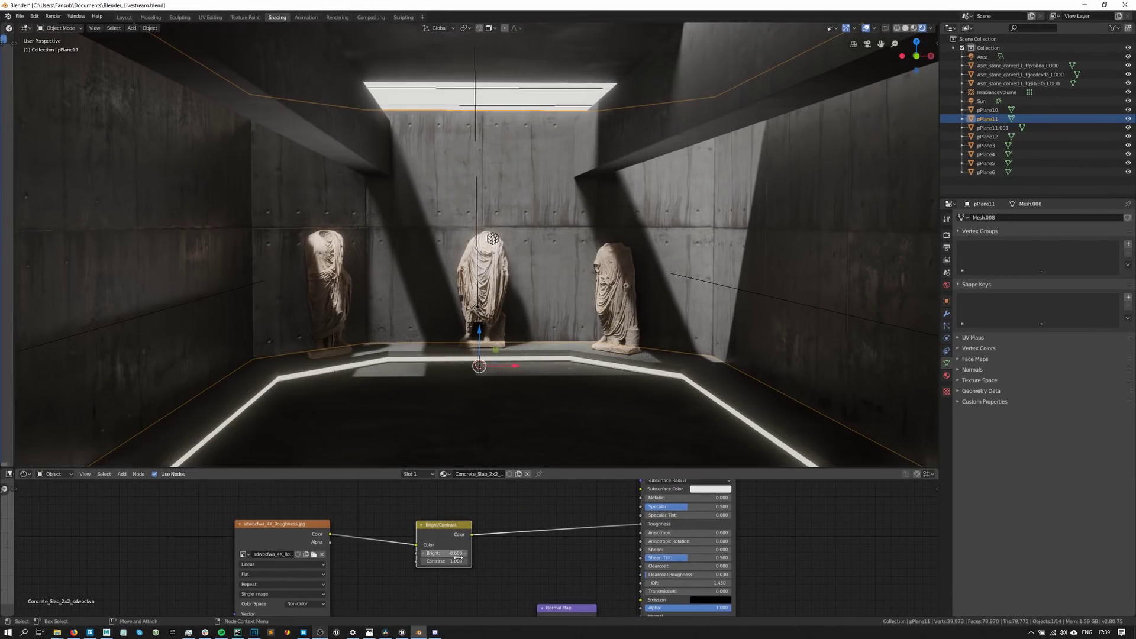
pyautogui.write('-2')
pyautogui.press('Return')
pyautogui.hotkey('ctrl', 'z')
pyautogui.moveTo(486, 381); pyautogui.dragTo(488, 380, button='middle')
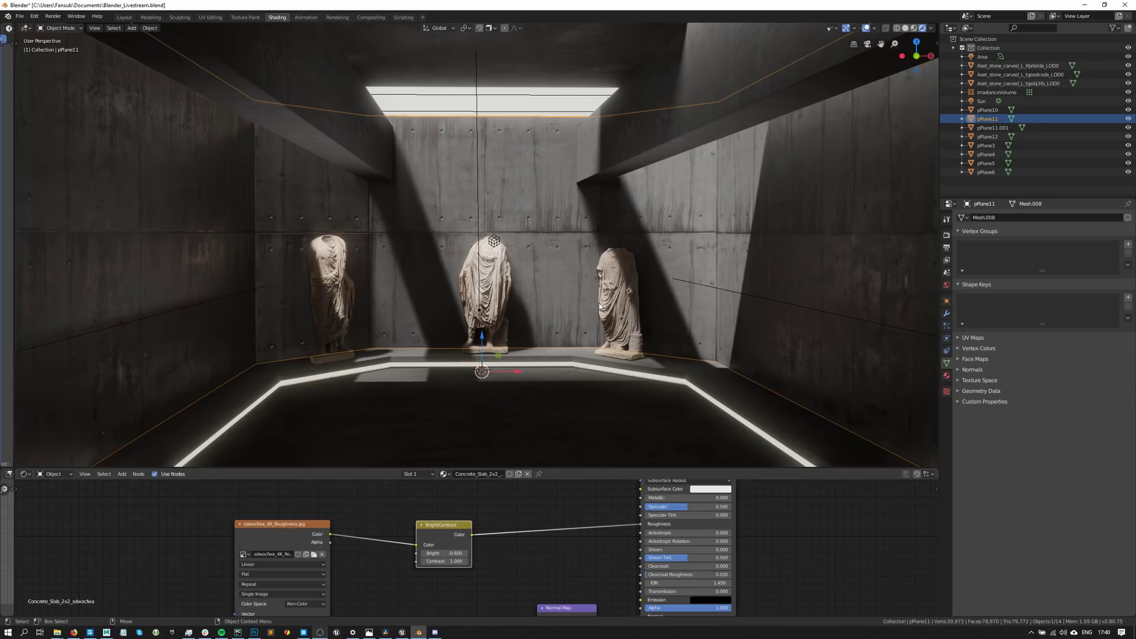
pyautogui.hotkey('alt', 'a')
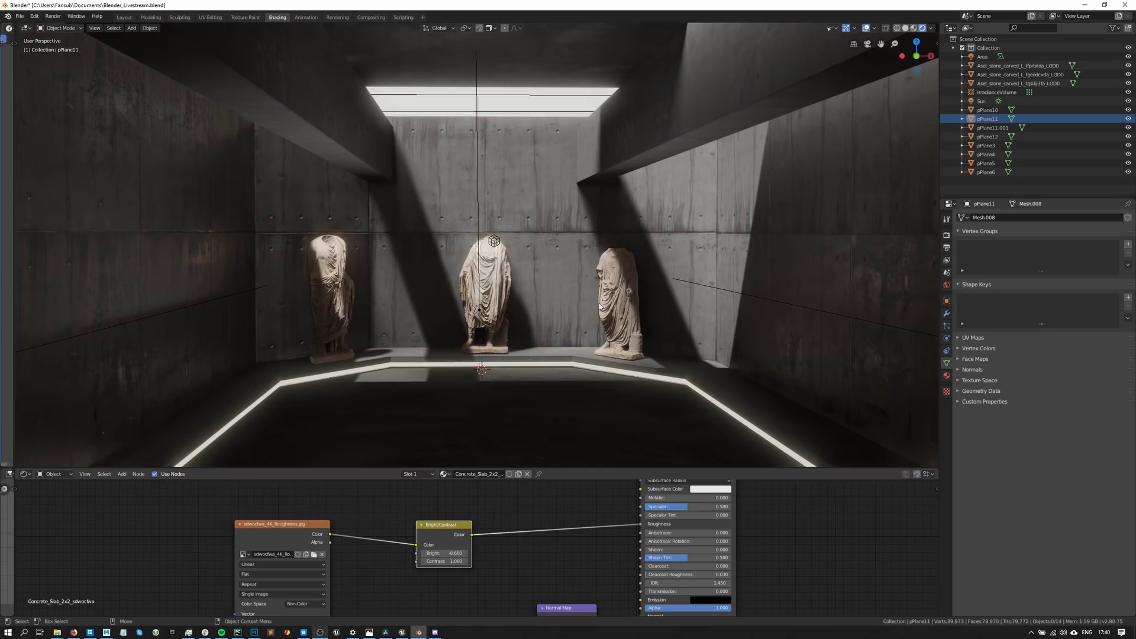